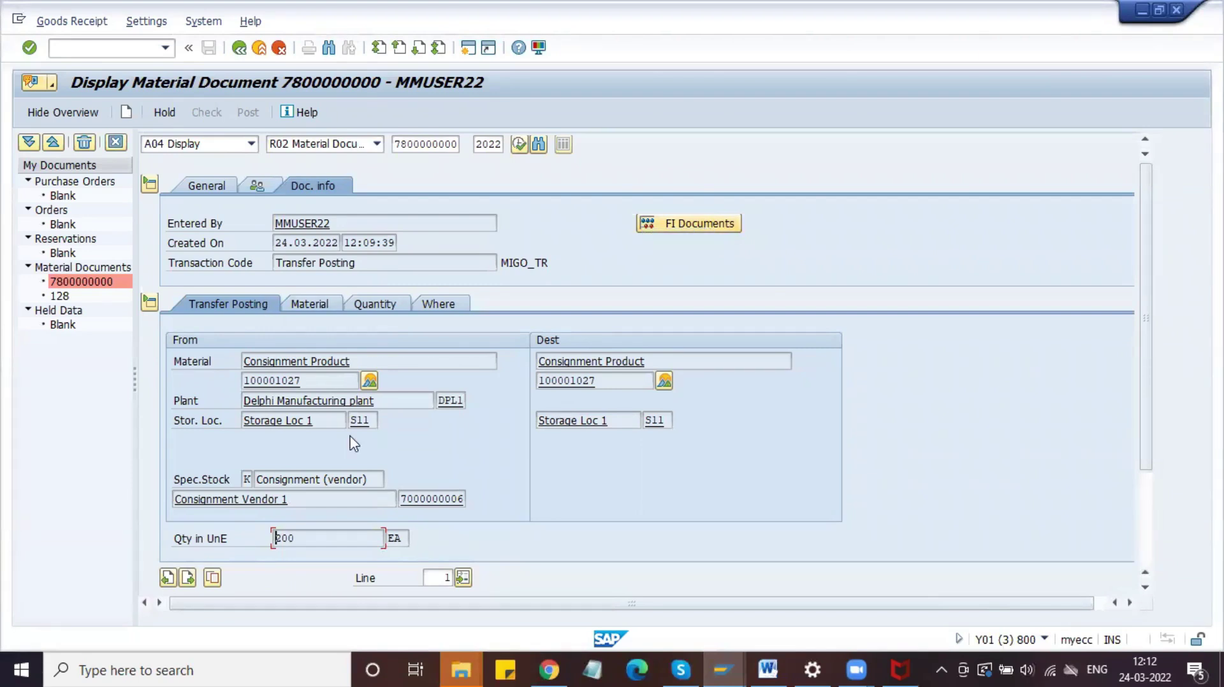
Open the accounting document from the list of FI documents for the displayed material document
{"action": "left_click", "coordinate": [697, 225]}
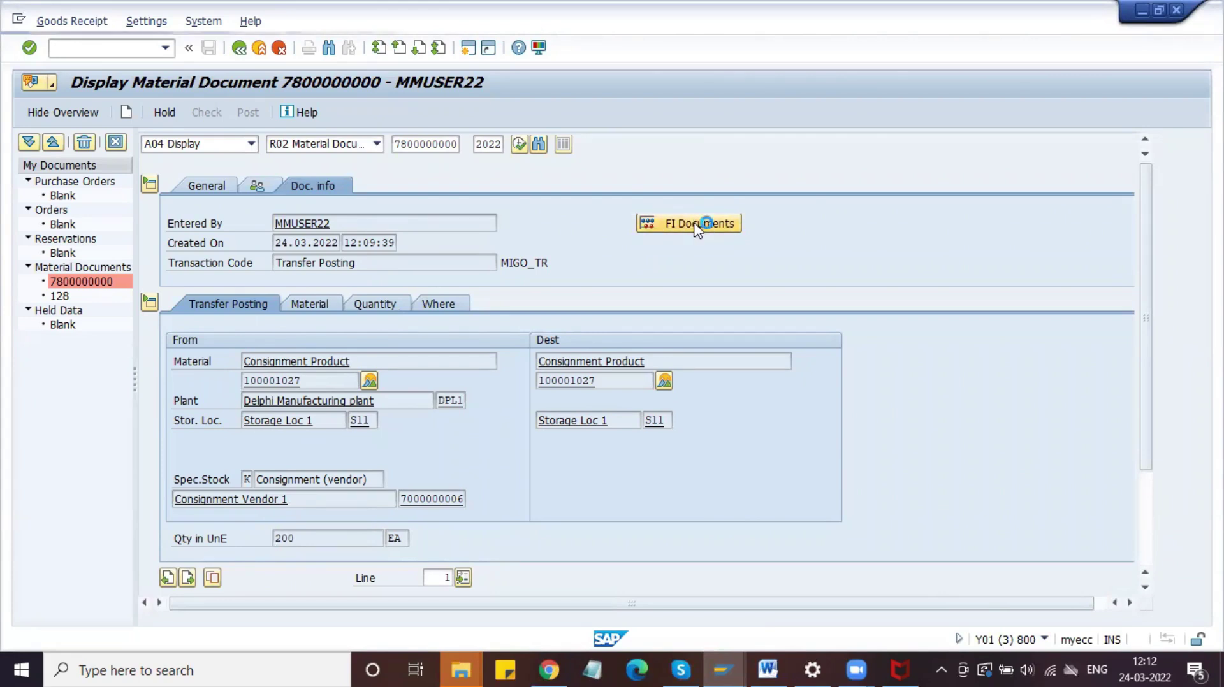
{"action": "left_click", "coordinate": [101, 218]}
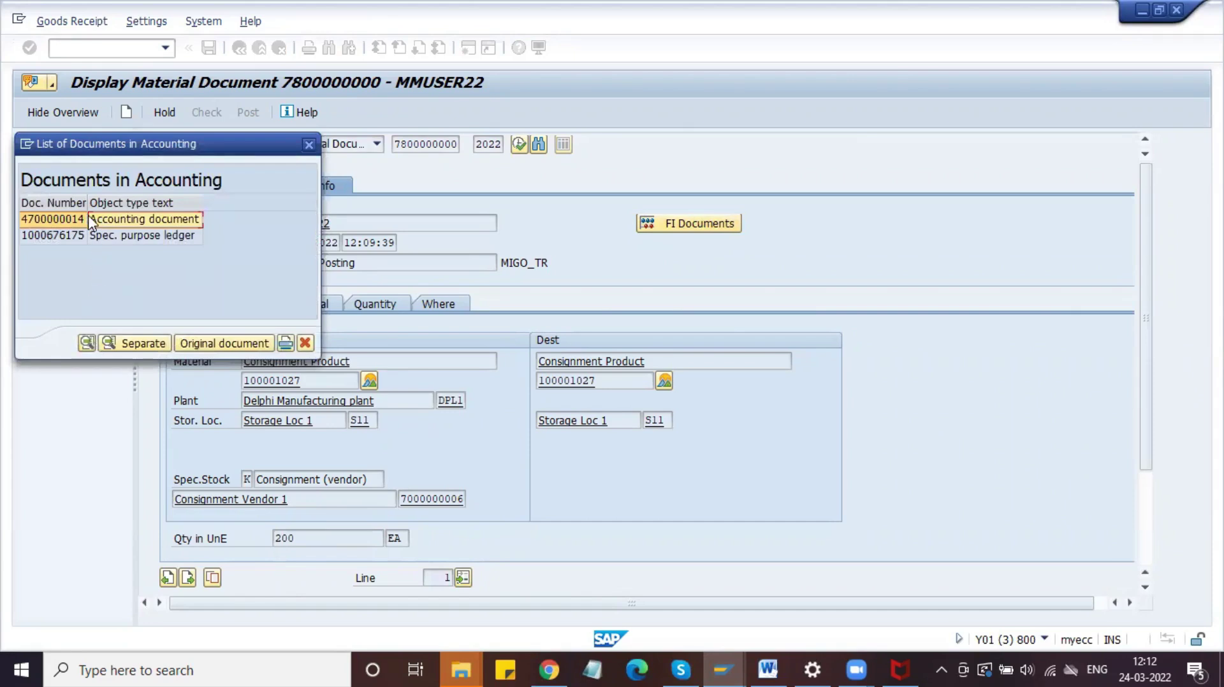
{"action": "double_click", "coordinate": [97, 223]}
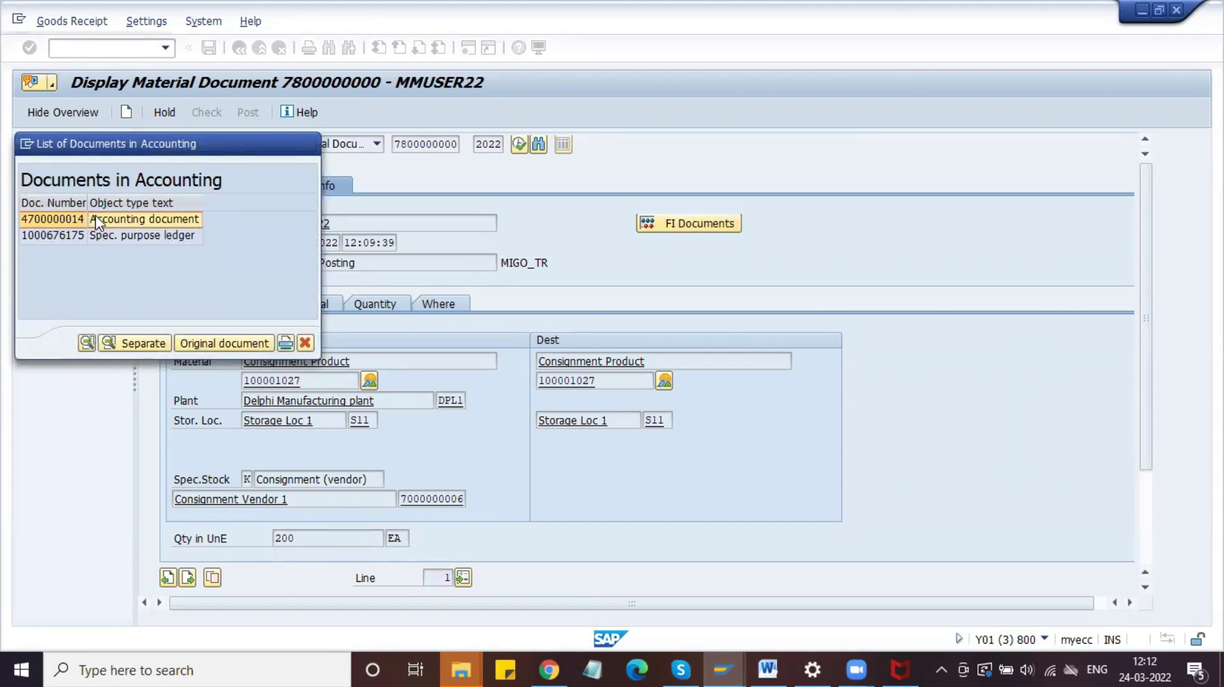
{"action": "double_click", "coordinate": [153, 221]}
Examine the accounting document's two line items: account descriptions, posted amounts and transaction keys
{"action": "left_click", "coordinate": [254, 301]}
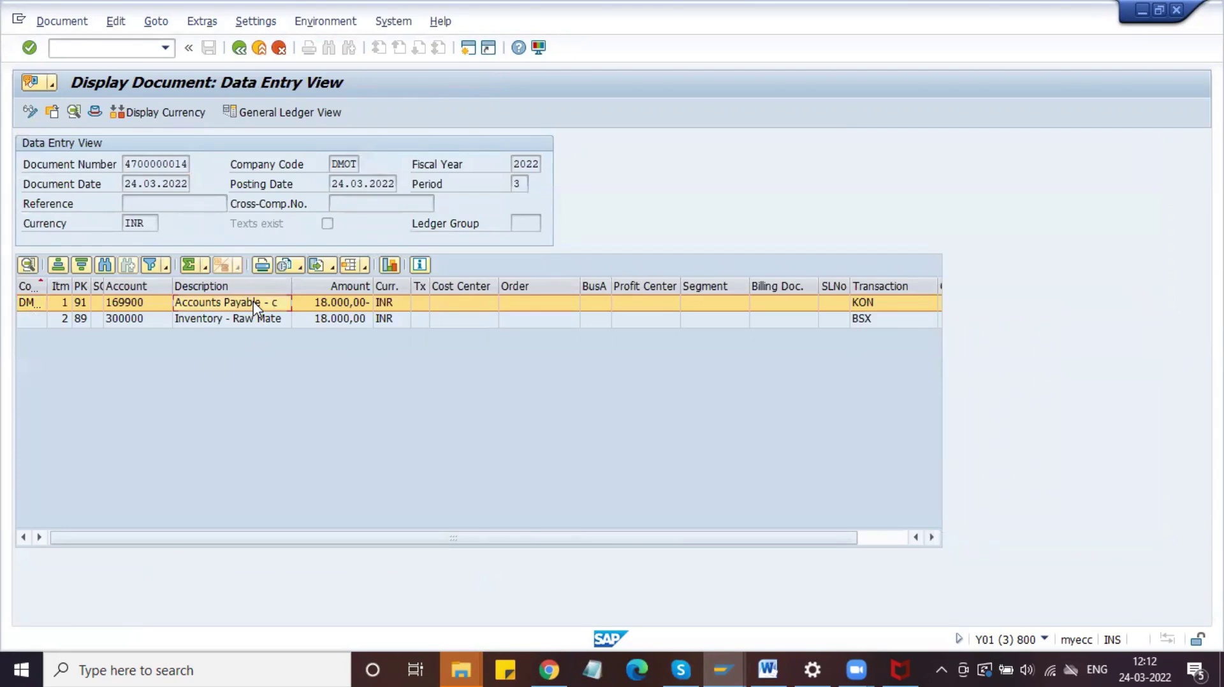
{"action": "left_click", "coordinate": [337, 308]}
{"action": "left_click", "coordinate": [266, 320]}
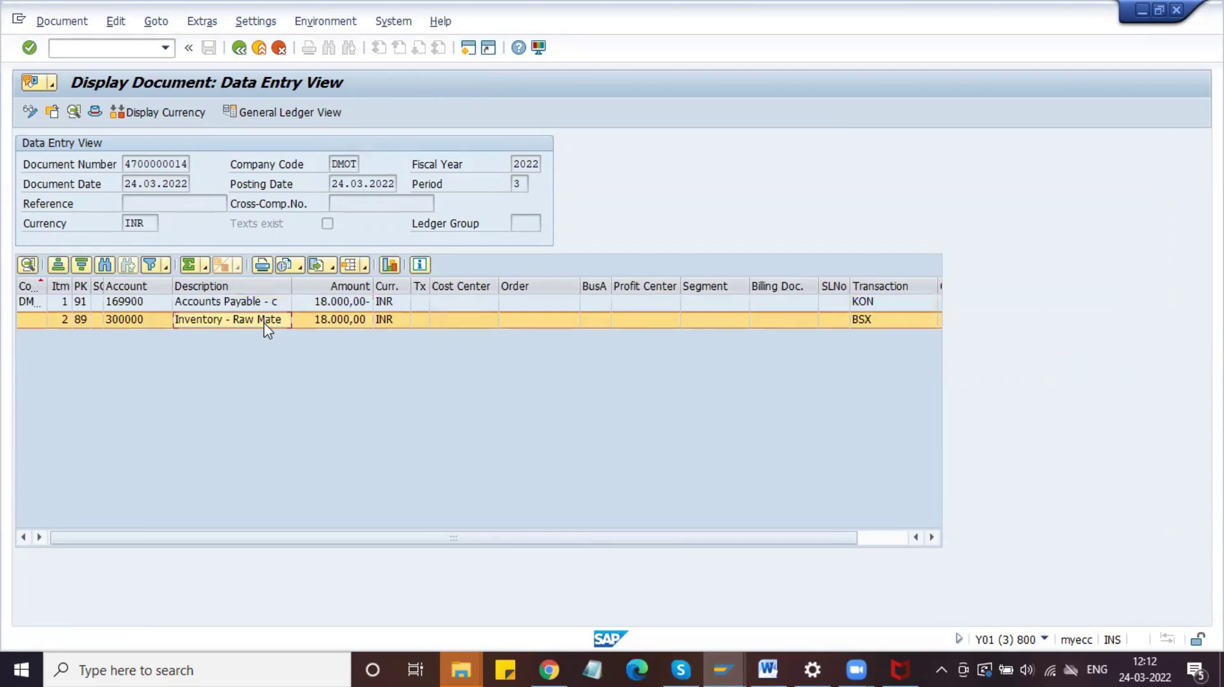
{"action": "left_click", "coordinate": [318, 323]}
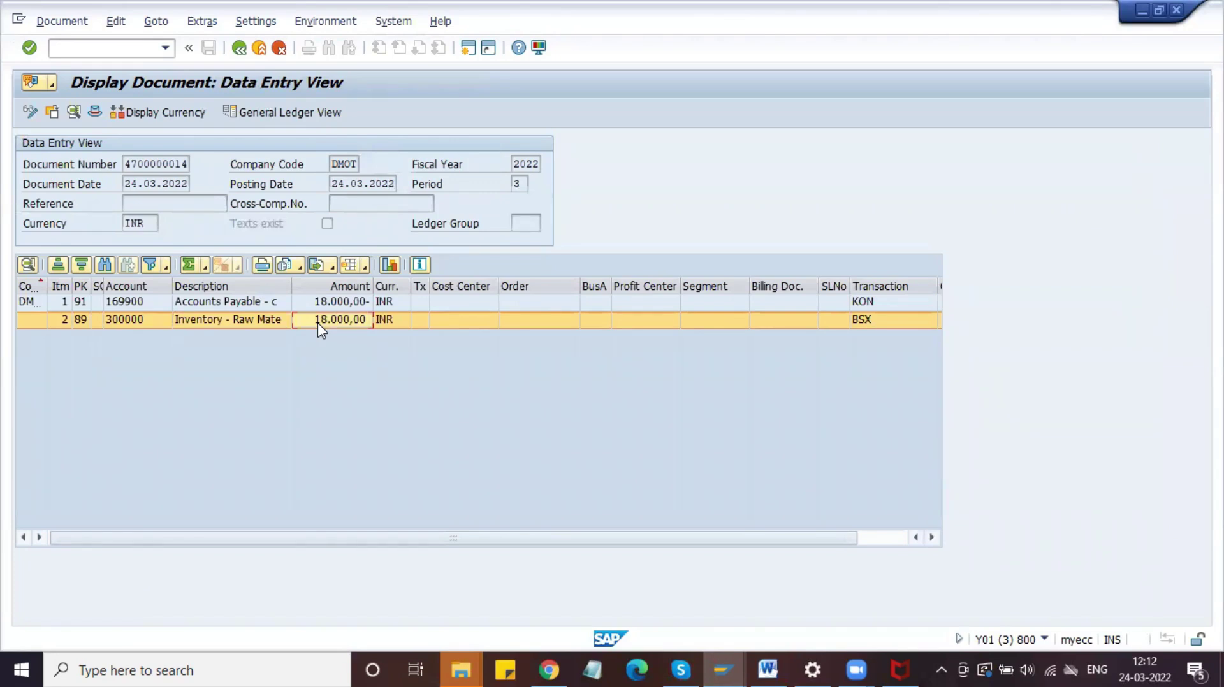
{"action": "left_click", "coordinate": [279, 308]}
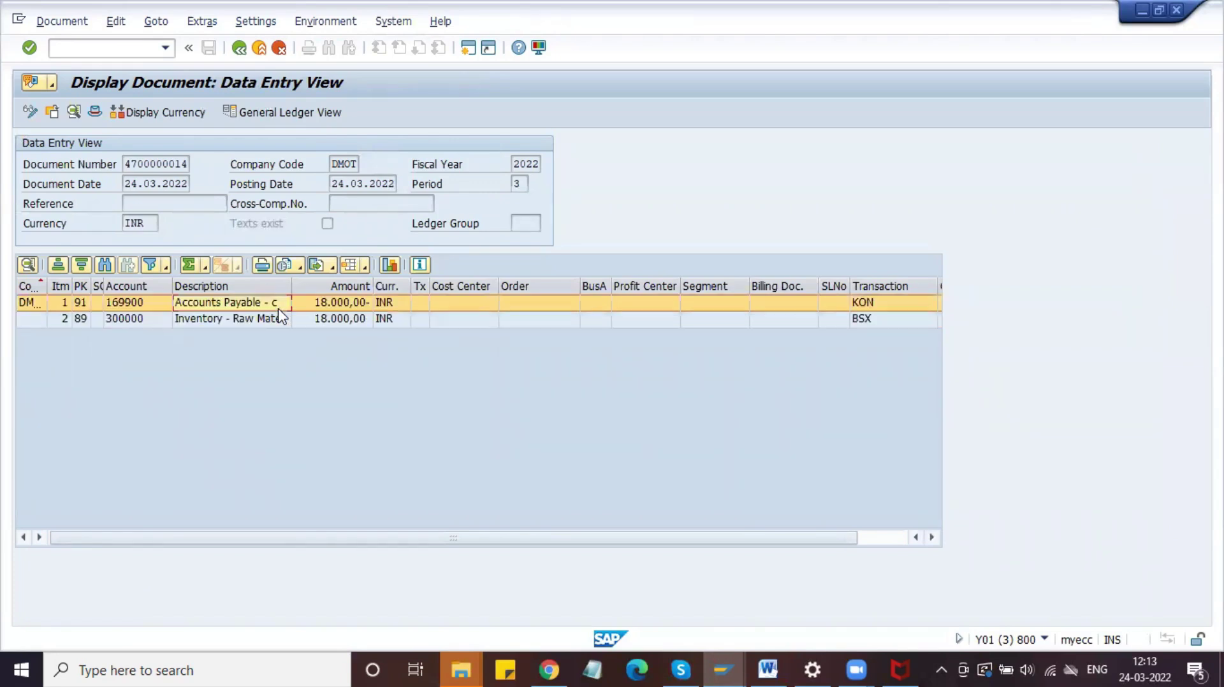
{"action": "left_click", "coordinate": [318, 301]}
{"action": "left_click", "coordinate": [899, 306]}
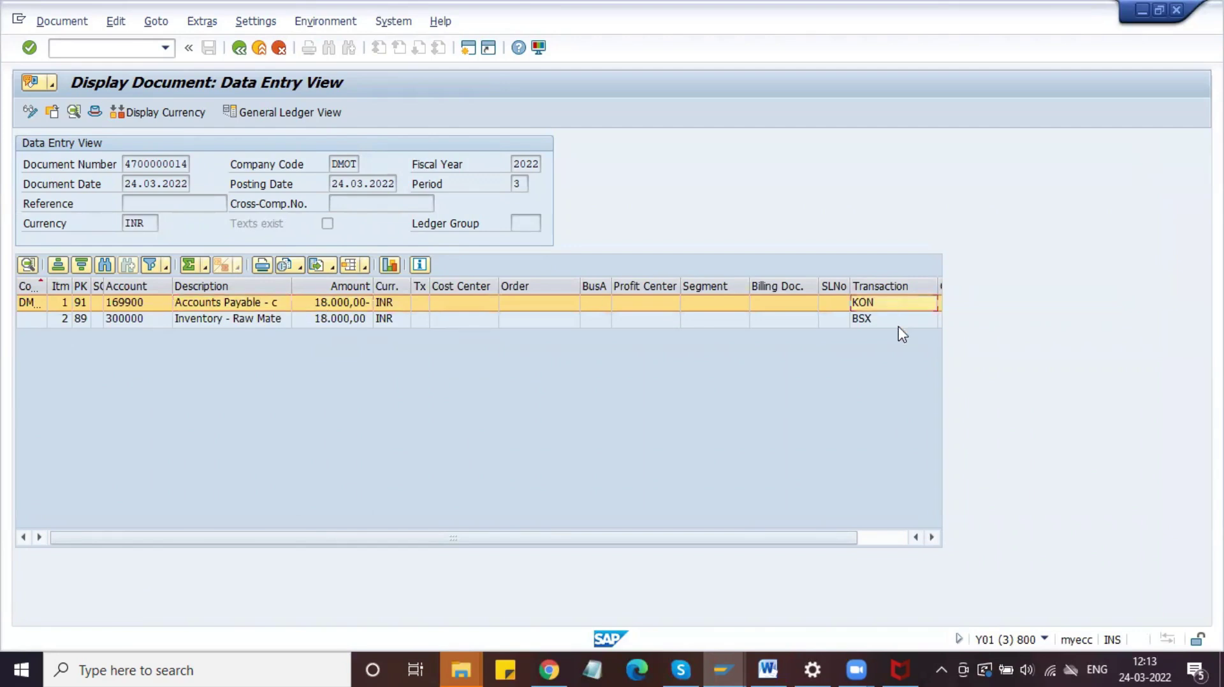
{"action": "left_click", "coordinate": [931, 539]}
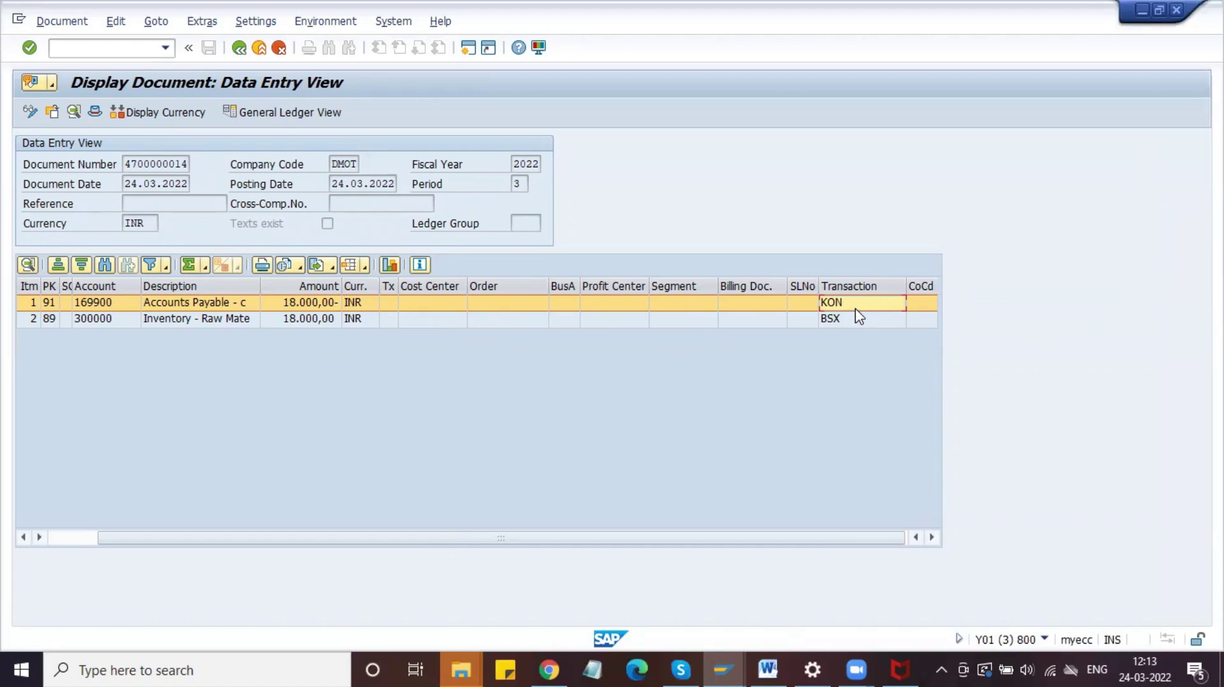
Open transaction OBYC in a new session and check the accounting document again for its transaction key
{"action": "left_click", "coordinate": [64, 47]}
{"action": "type", "text": "/o"}
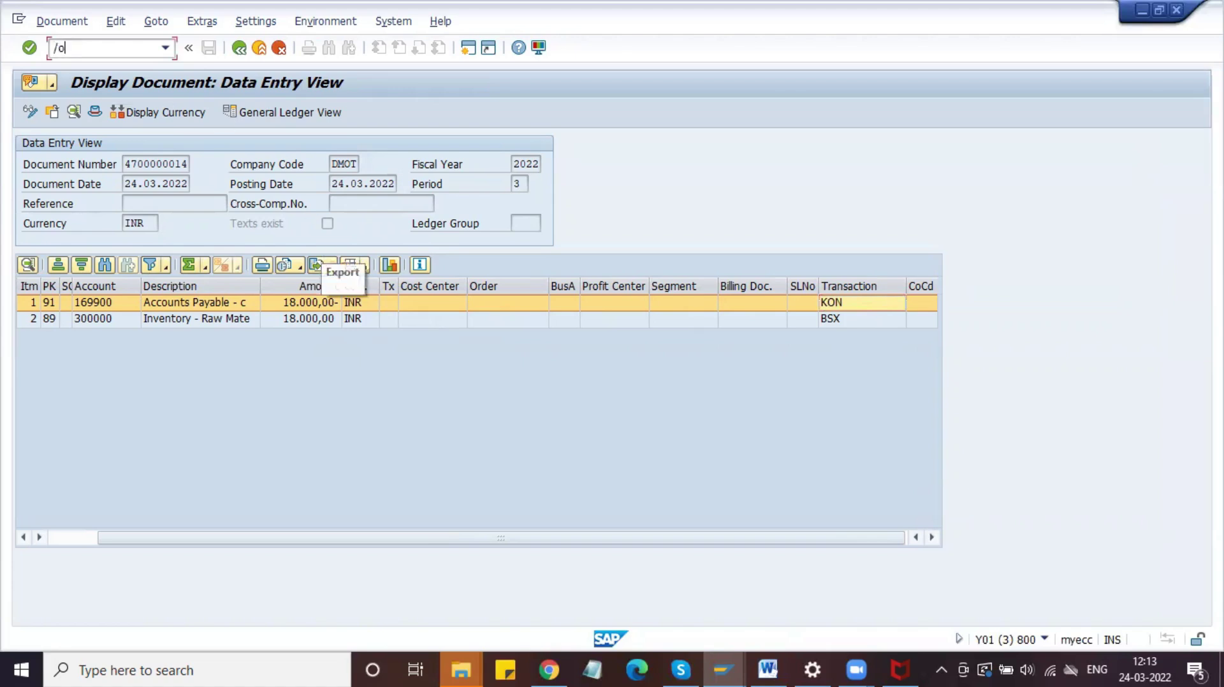
{"action": "type", "text": "obyc"}
{"action": "key", "text": "Return"}
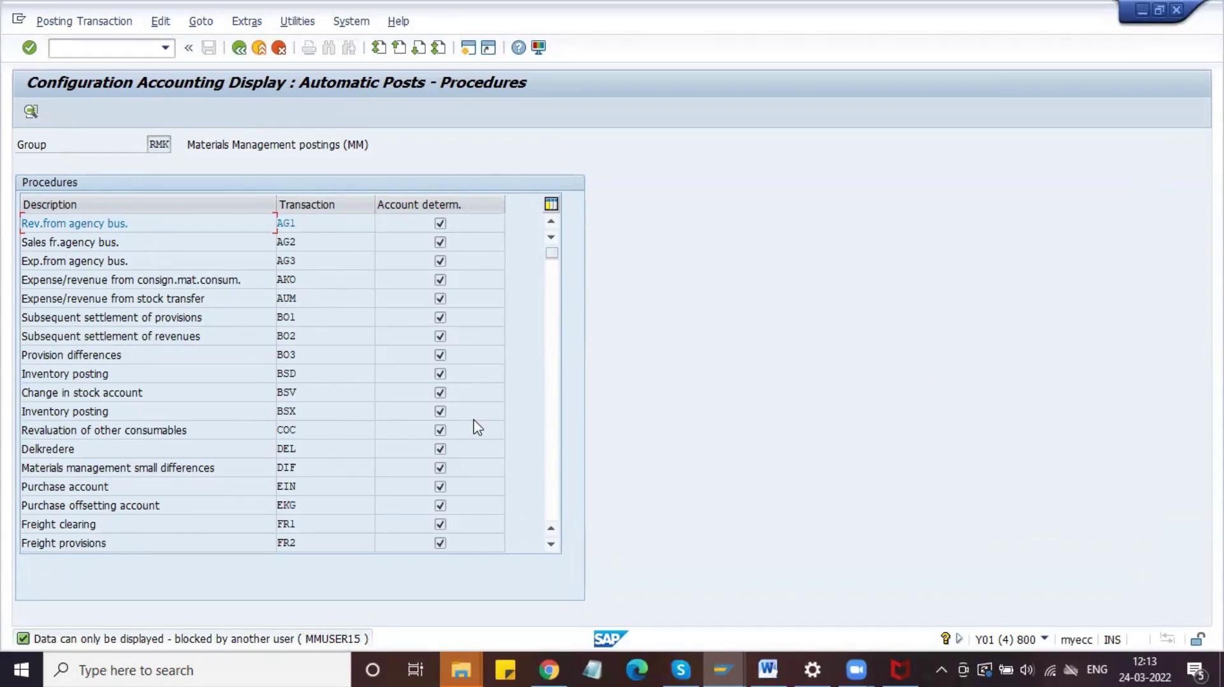
{"action": "key", "text": "alt+Tab"}
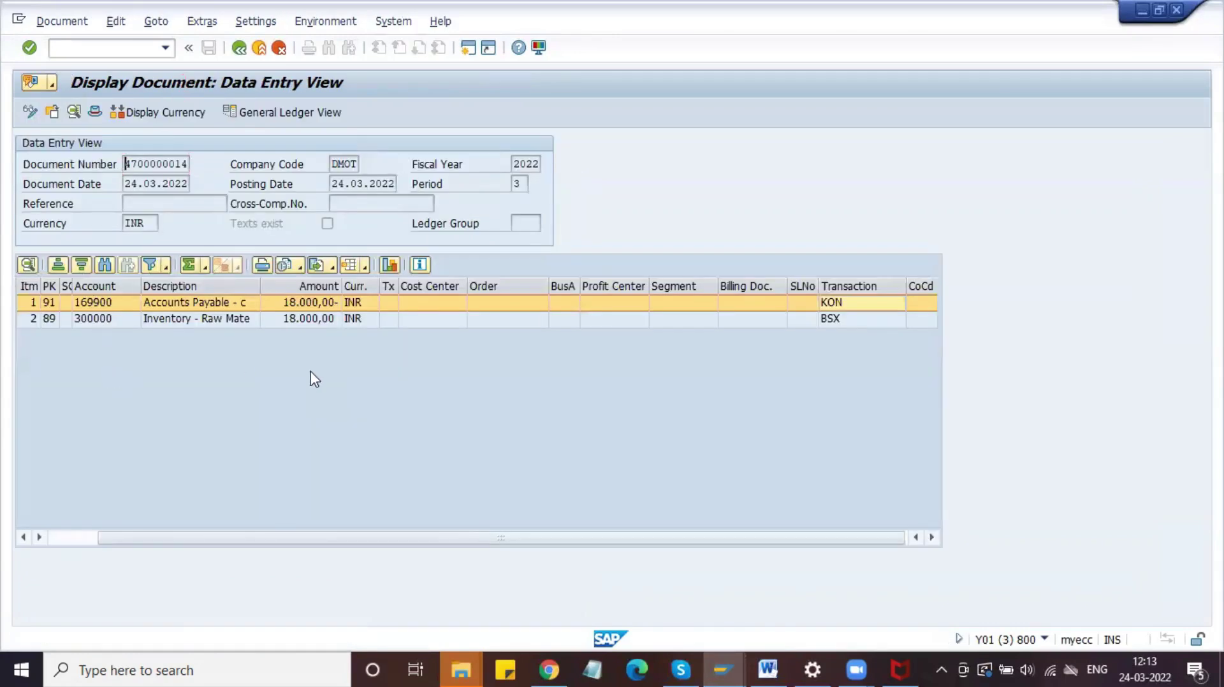
{"action": "key", "text": "alt+Tab"}
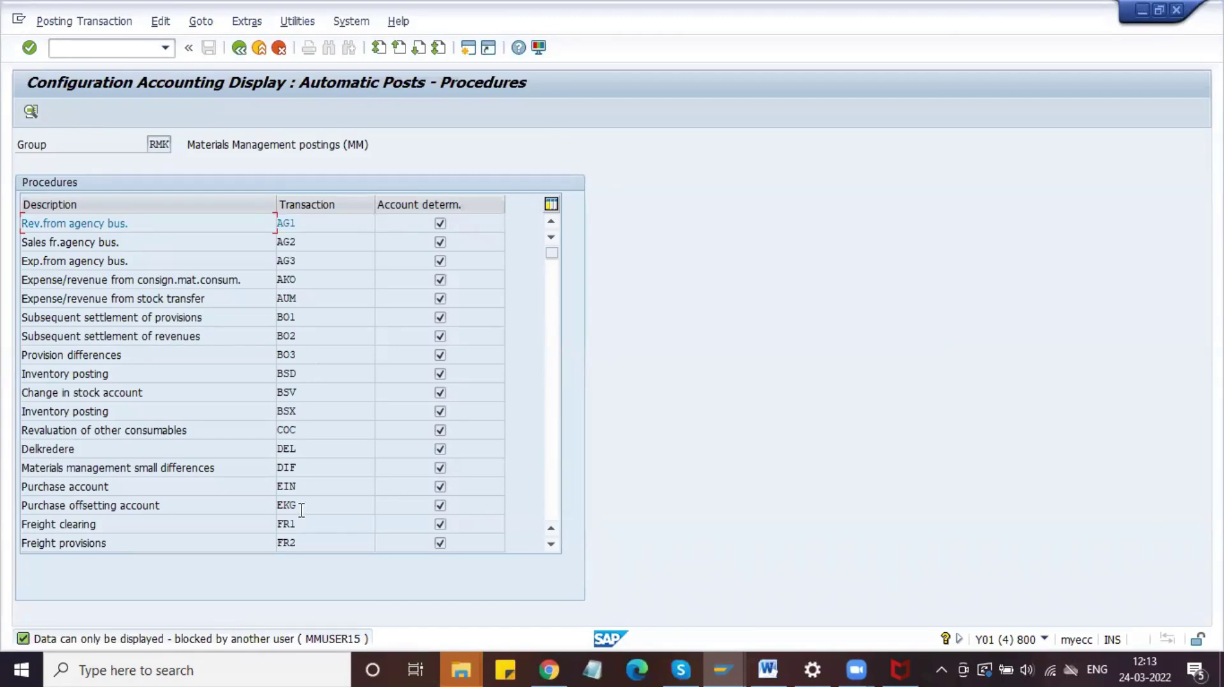
Display the account assignment of the Consignment payables procedure (KON) for chart of accounts INT
{"action": "scroll", "coordinate": [300, 511], "scroll_direction": "down", "scroll_amount": 6}
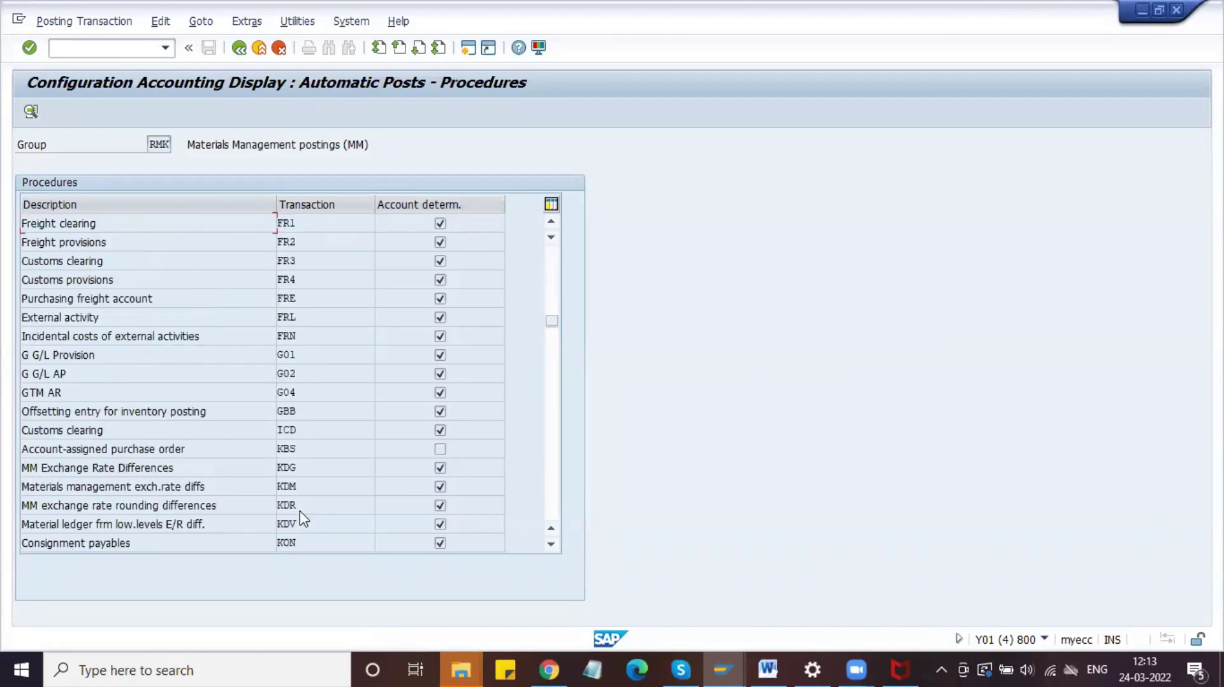
{"action": "scroll", "coordinate": [302, 510], "scroll_direction": "down", "scroll_amount": 1}
{"action": "left_click", "coordinate": [212, 506]}
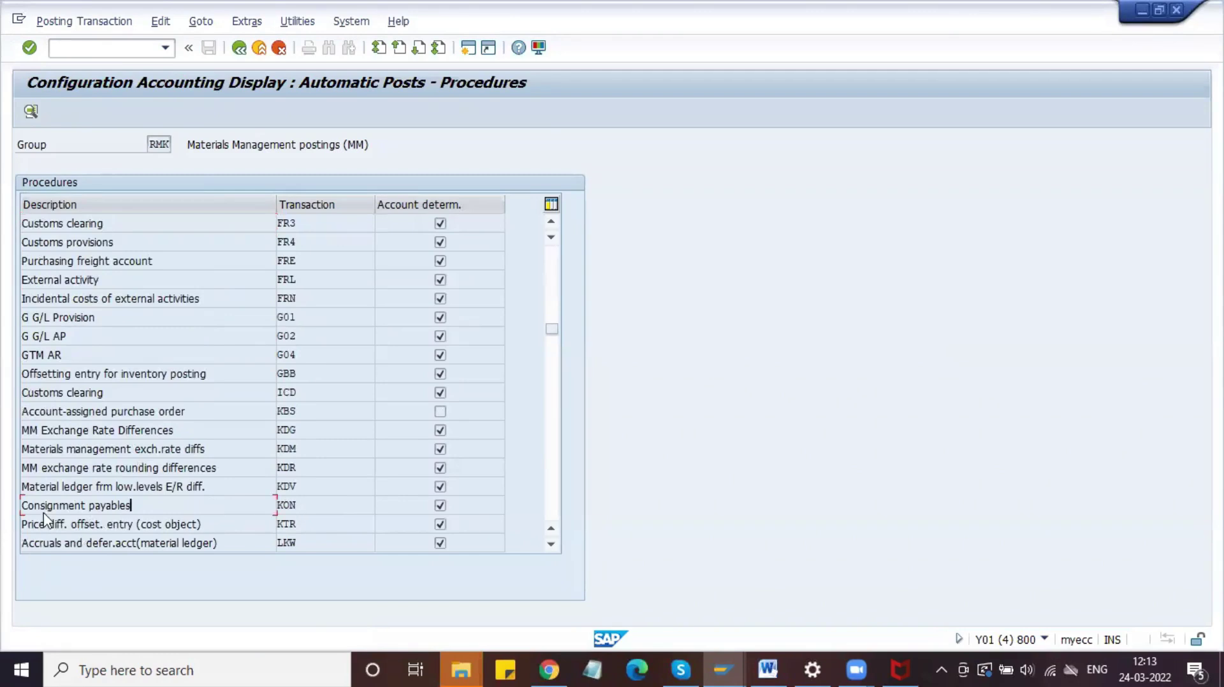
{"action": "double_click", "coordinate": [143, 508]}
{"action": "type", "text": "int"}
{"action": "key", "text": "Return"}
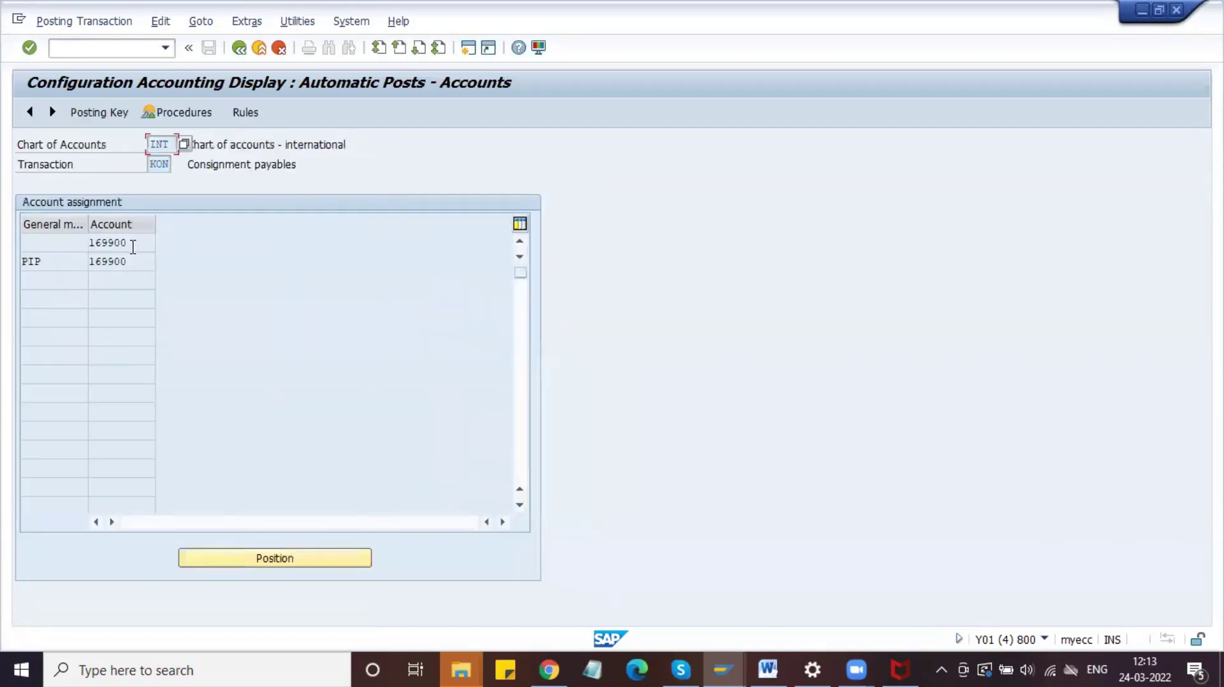
Compare the account assigned to KON with the one posted in the accounting document, and close the configuration session
{"action": "left_click_drag", "start_coordinate": [133, 242], "coordinate": [91, 244]}
{"action": "left_click", "coordinate": [87, 243]}
{"action": "key", "text": "alt+Tab"}
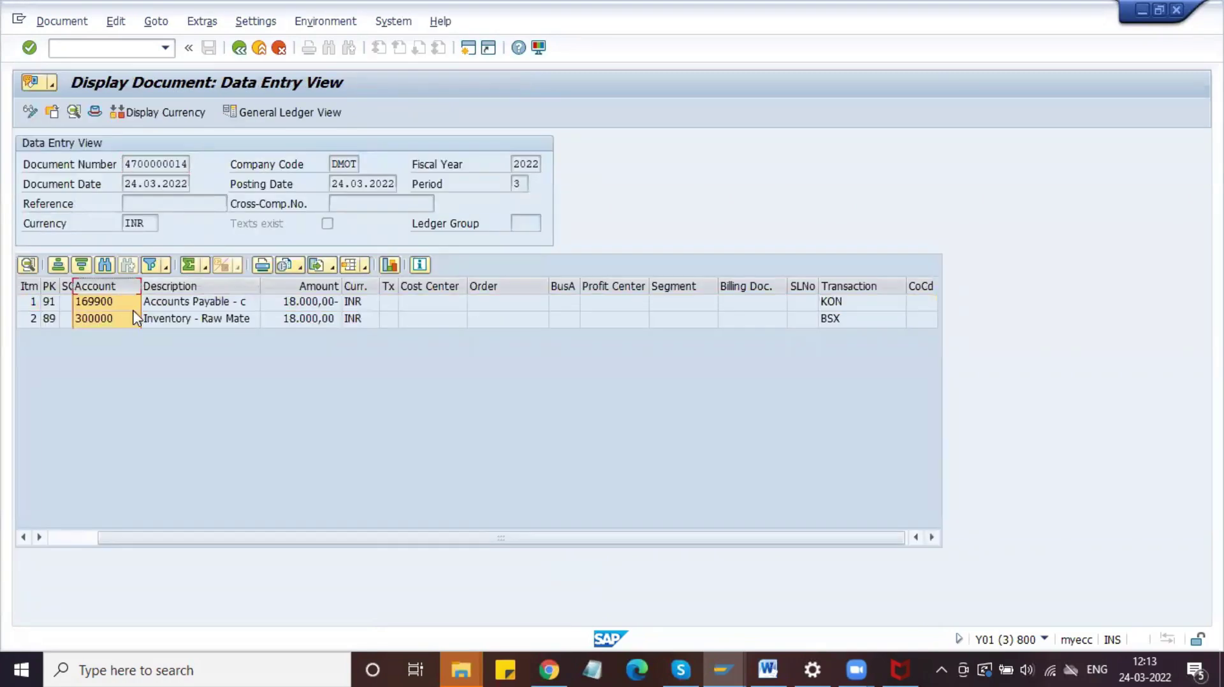
{"action": "key", "text": "alt+Tab"}
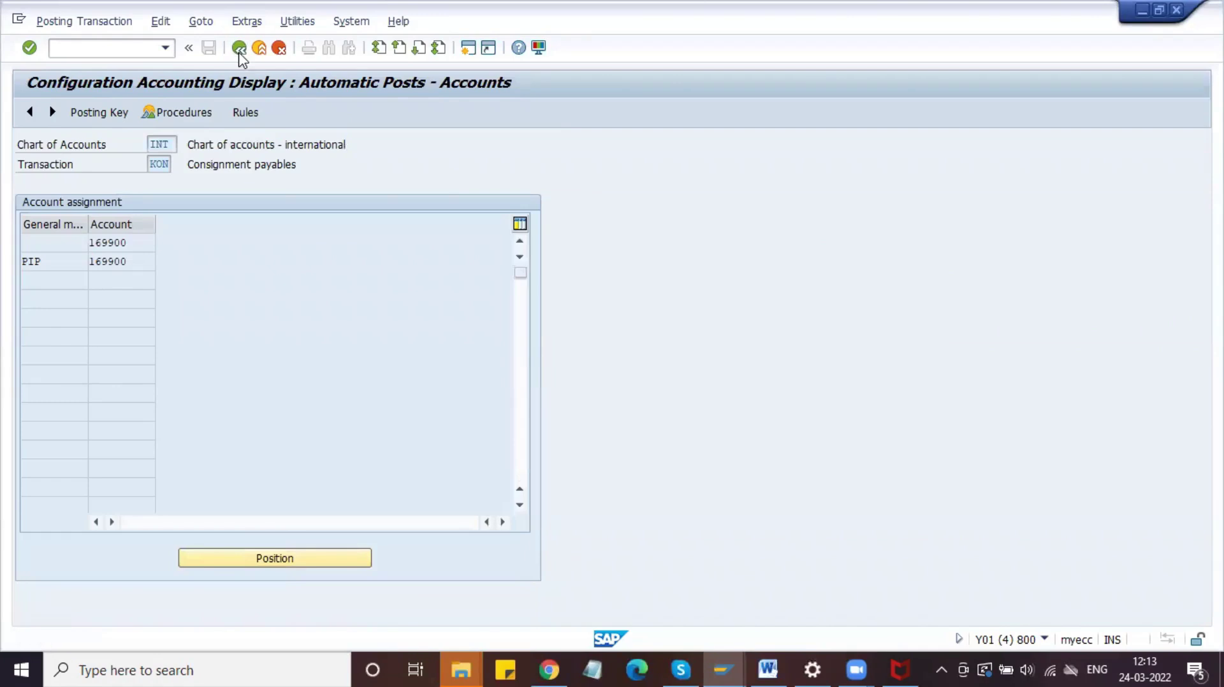
{"action": "left_click", "coordinate": [239, 49]}
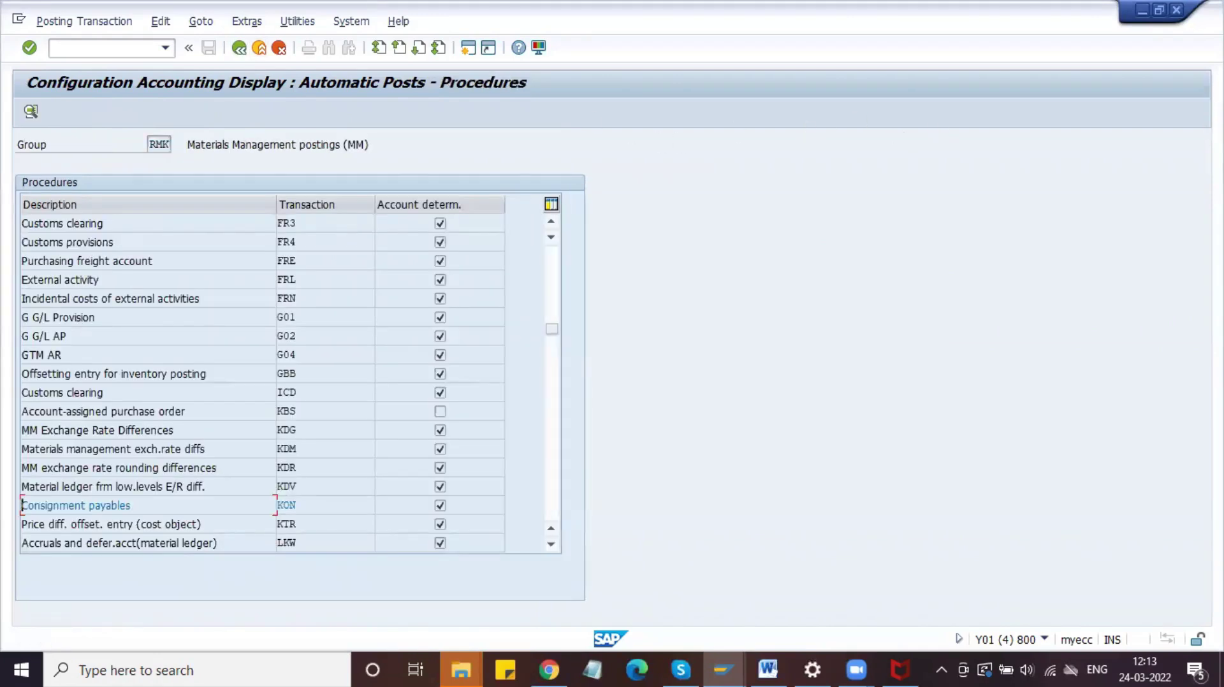
{"action": "left_click", "coordinate": [1177, 11]}
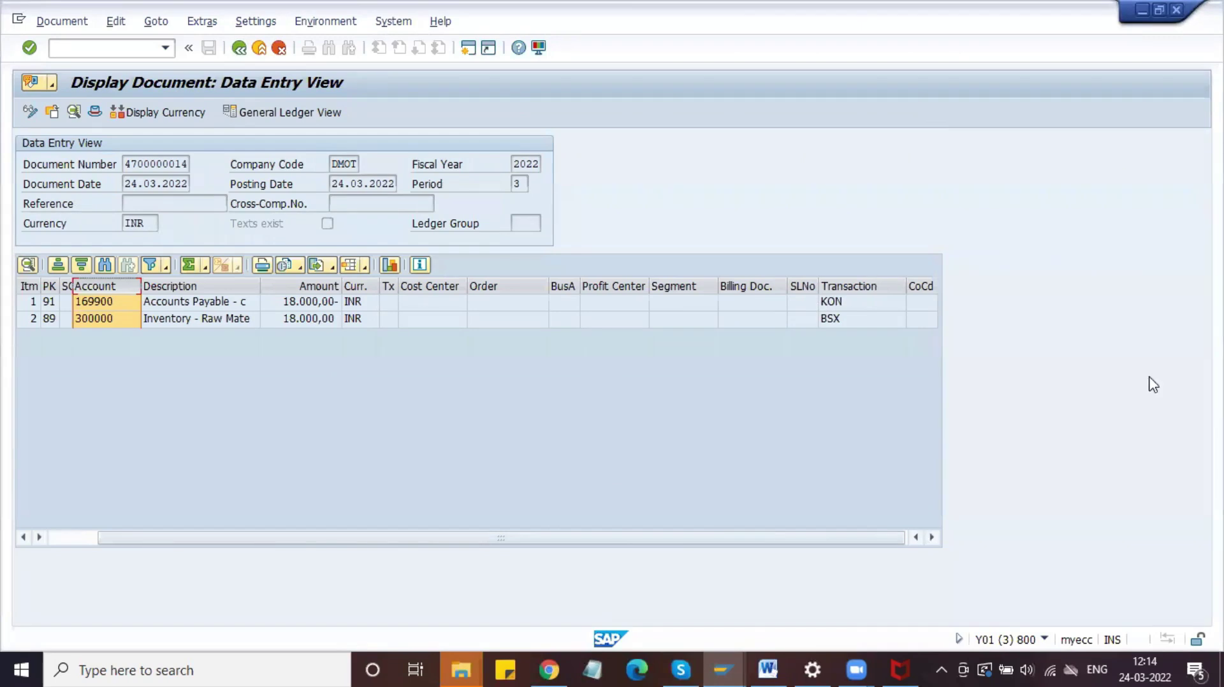
Capture the accounting document's header and line items as a region screenshot and copy it to the clipboard
{"action": "key", "text": "Print"}
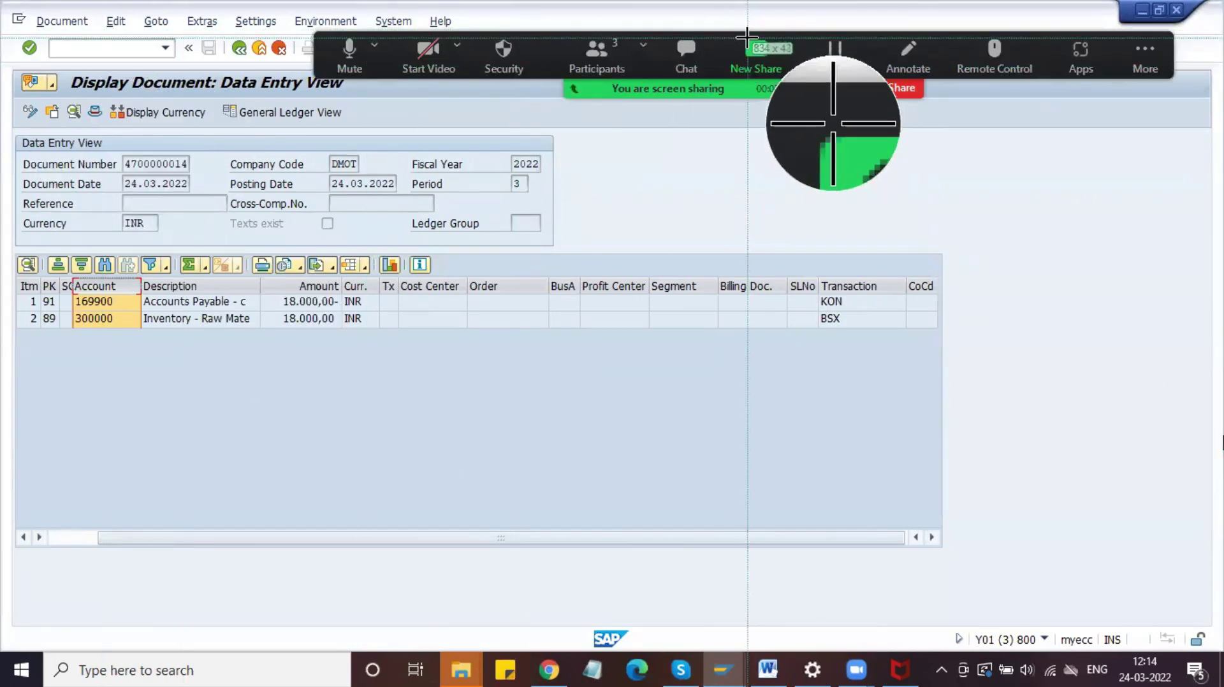
{"action": "key", "text": "Escape"}
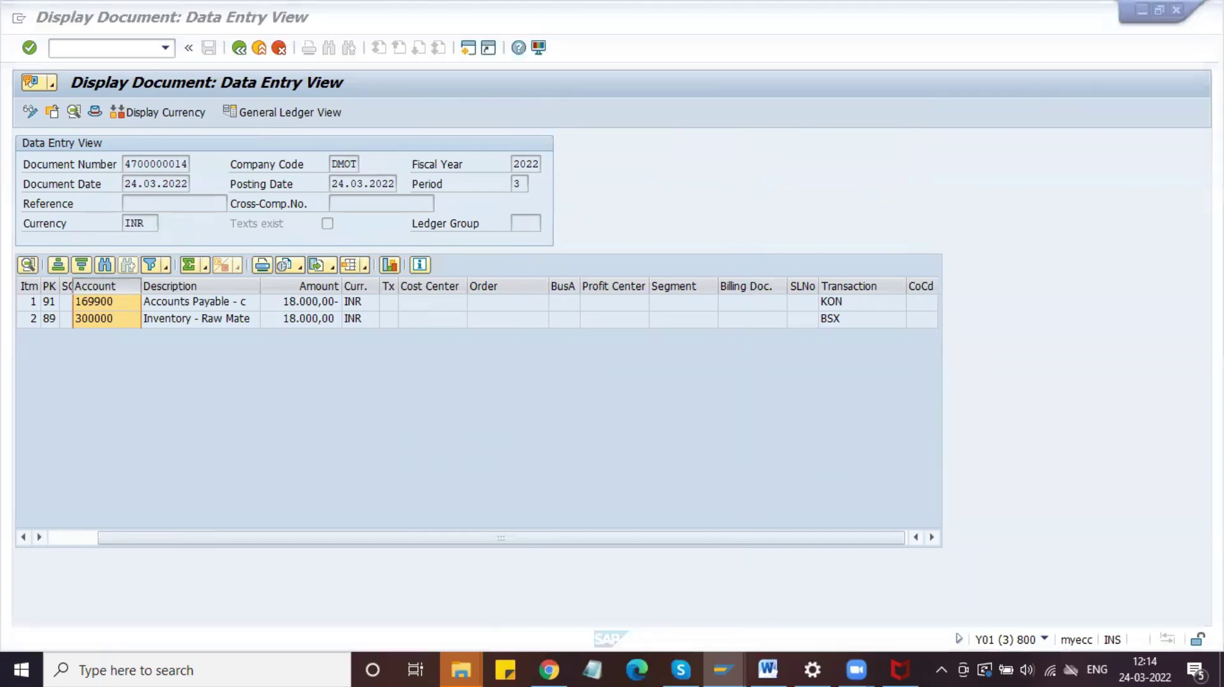
{"action": "key", "text": "Print"}
{"action": "left_click_drag", "start_coordinate": [4, 26], "coordinate": [970, 357]}
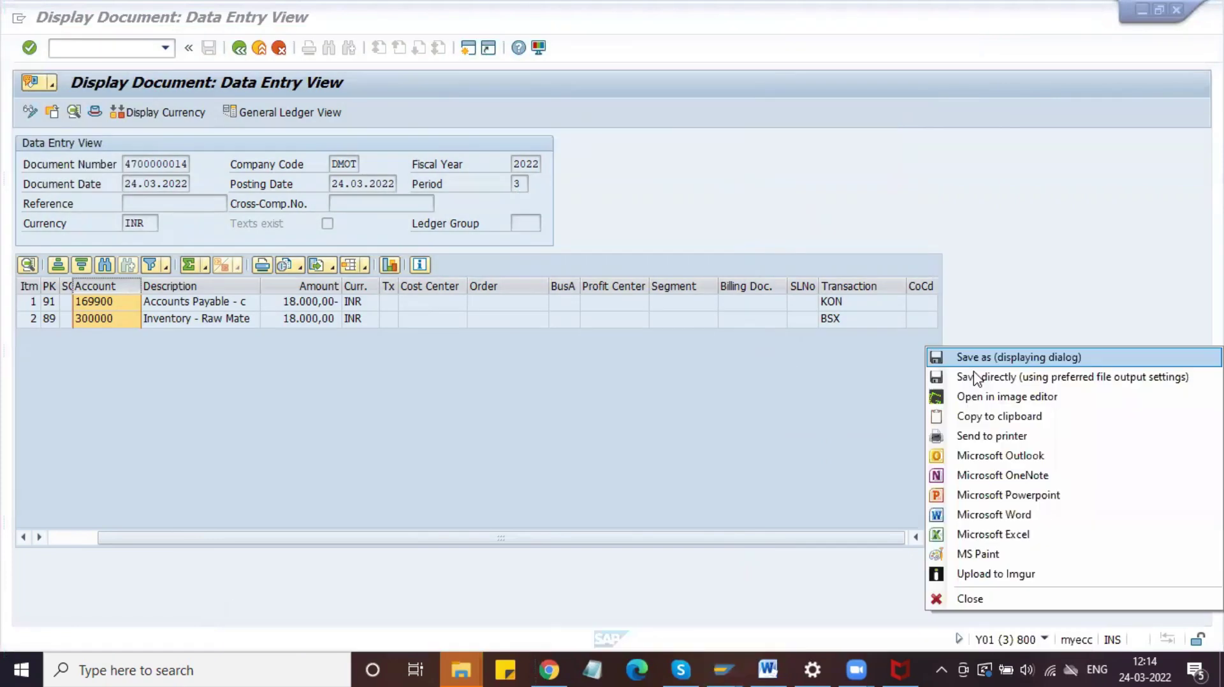
{"action": "left_click", "coordinate": [990, 416]}
Switch to the Consignment Process document in Word and paste the screenshot on a new line below the material document posting message
{"action": "left_click", "coordinate": [769, 670]}
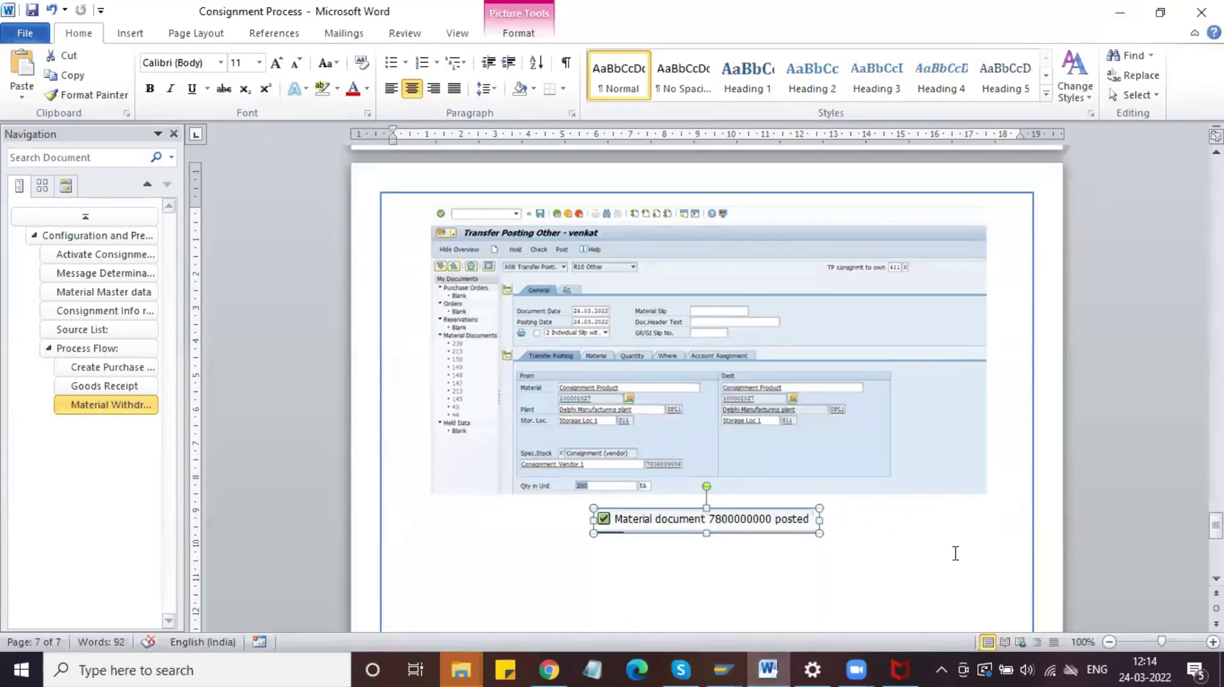
{"action": "left_click", "coordinate": [874, 520]}
{"action": "key", "text": "Return"}
{"action": "key", "text": "ctrl+v"}
{"action": "left_click", "coordinate": [832, 515]}
{"action": "scroll", "coordinate": [833, 516], "scroll_direction": "down", "scroll_amount": 1}
{"action": "scroll", "coordinate": [833, 515], "scroll_direction": "down", "scroll_amount": 1}
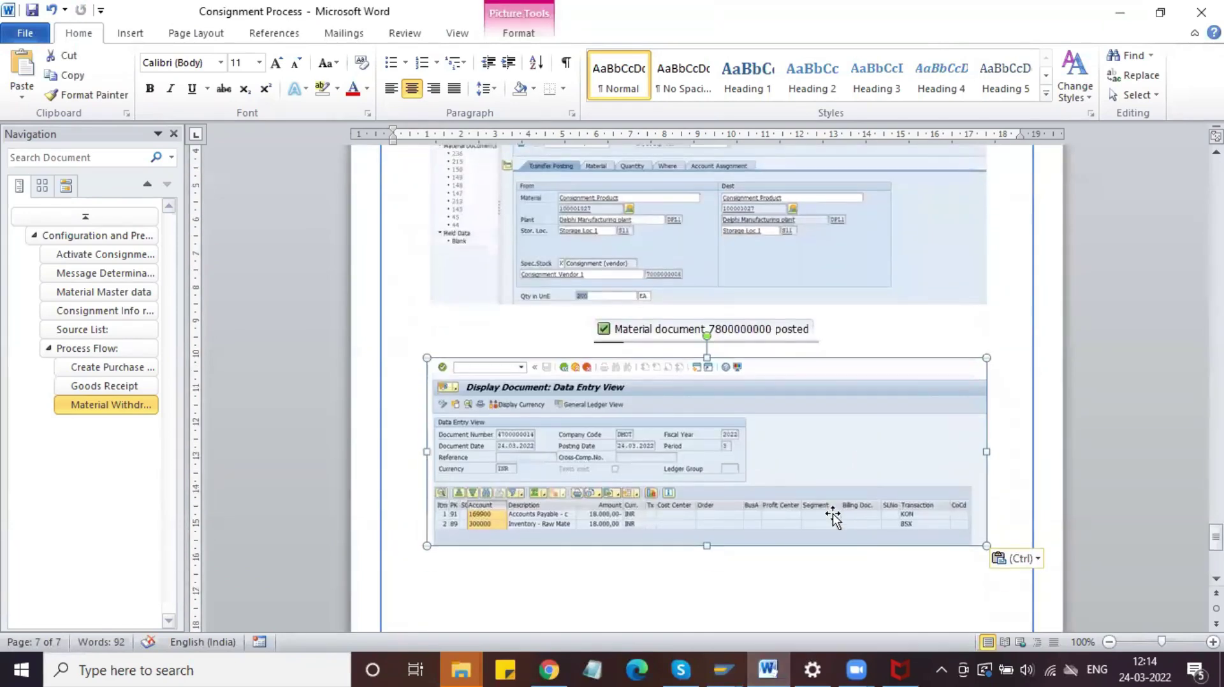
Switch to the SAP session showing Group Maintenance and open the stock overview with transaction MMBE
{"action": "left_click", "coordinate": [722, 669]}
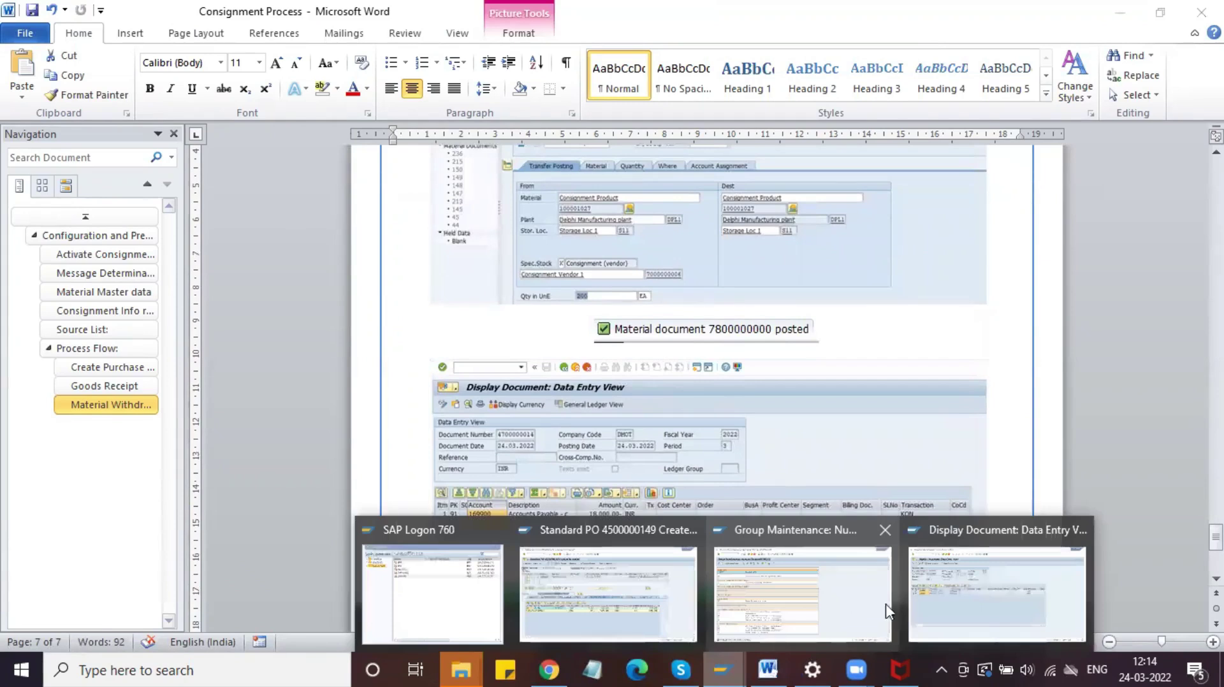
{"action": "left_click", "coordinate": [877, 604]}
{"action": "left_click", "coordinate": [113, 46]}
{"action": "type", "text": "/"}
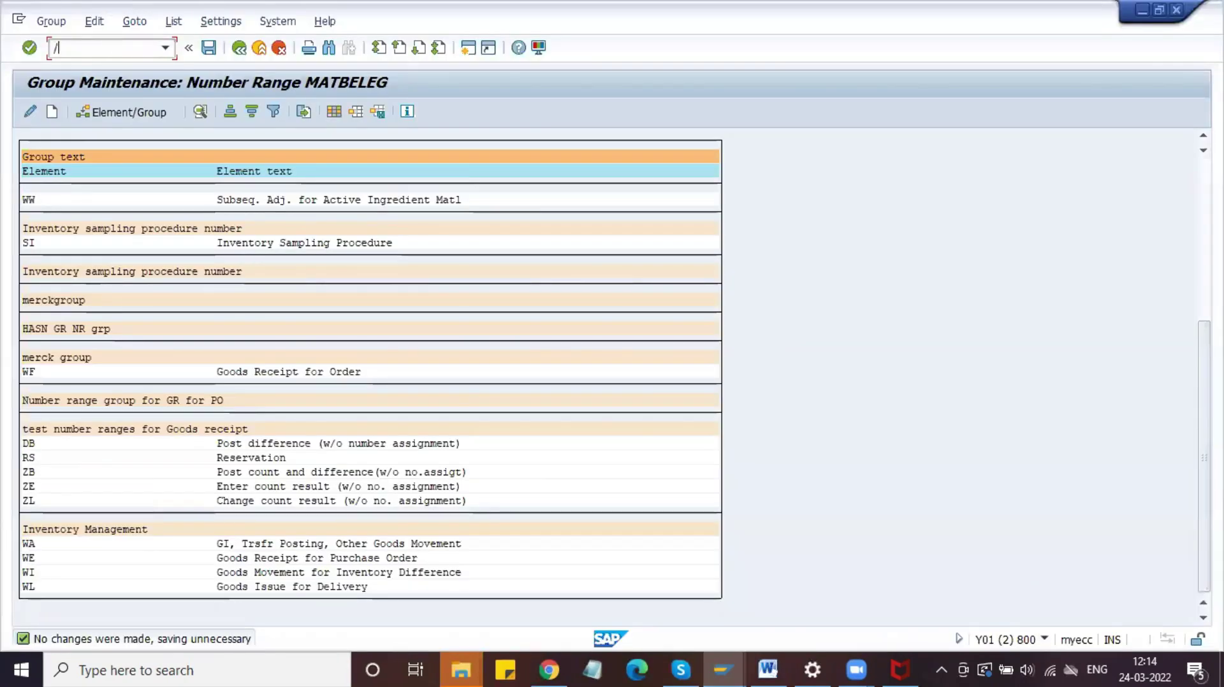
{"action": "type", "text": "nmbbe"}
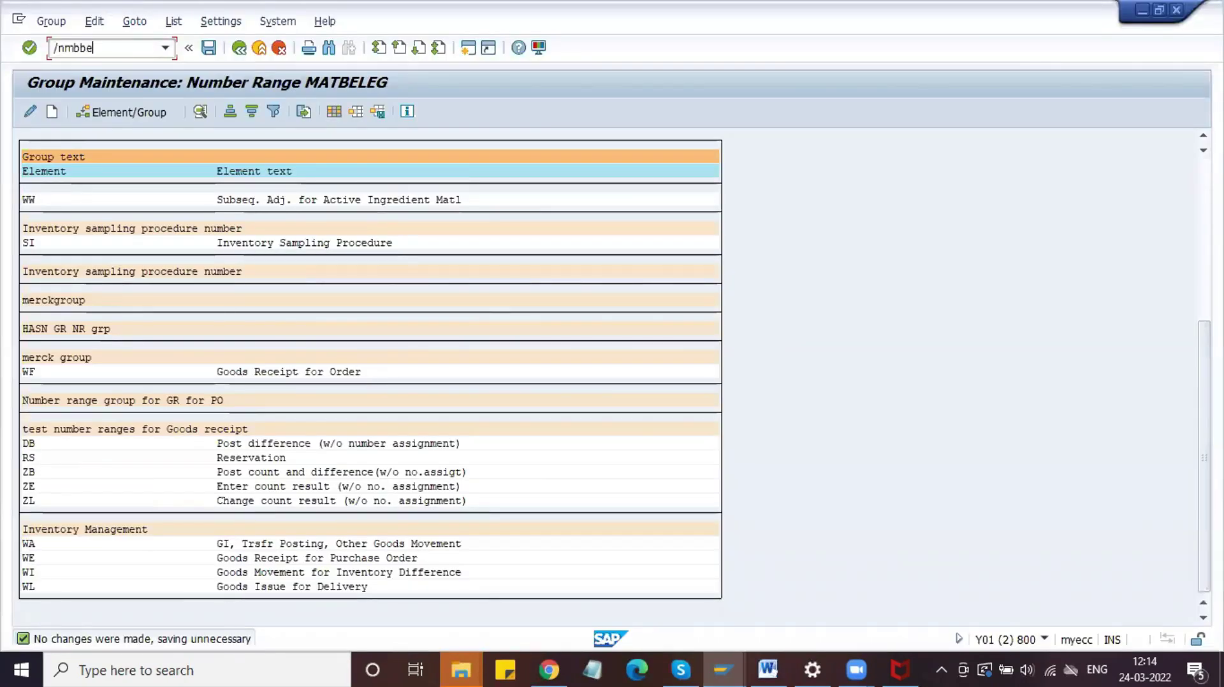
{"action": "key", "text": "Return"}
{"action": "type", "text": "mmbe"}
{"action": "key", "text": "Return"}
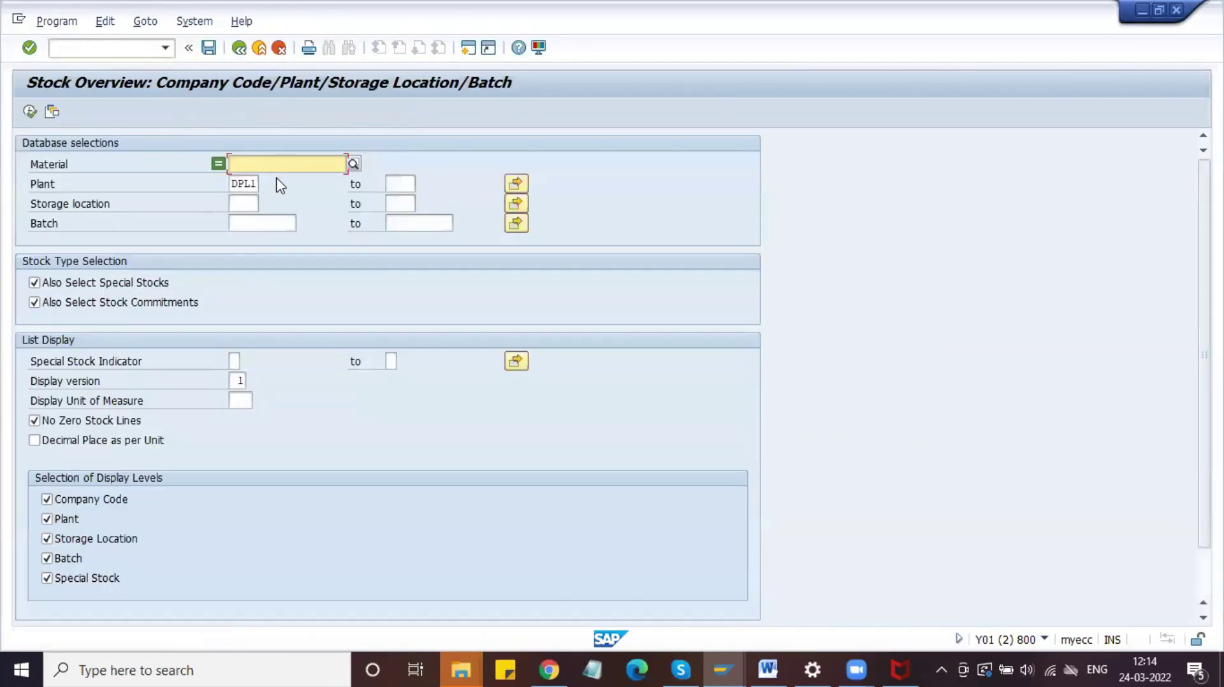
Copy material number 100001027 from the material document and paste it as the material in the stock overview selection
{"action": "key", "text": "alt+Tab"}
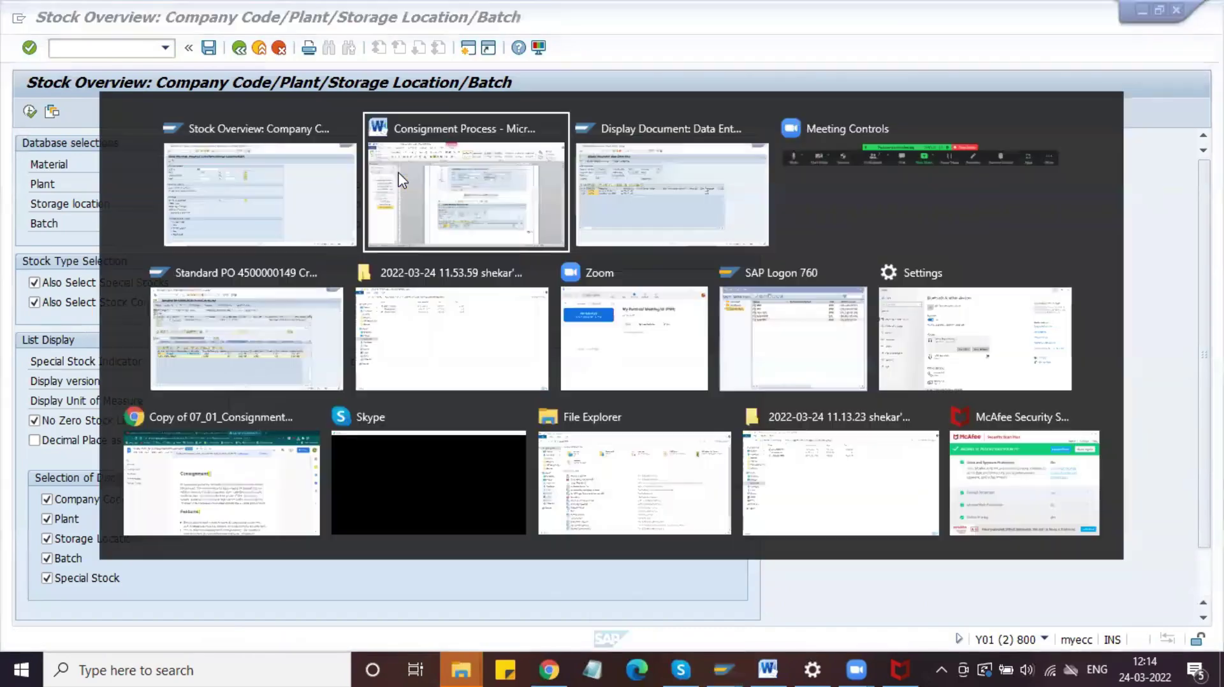
{"action": "key", "text": "alt+Tab"}
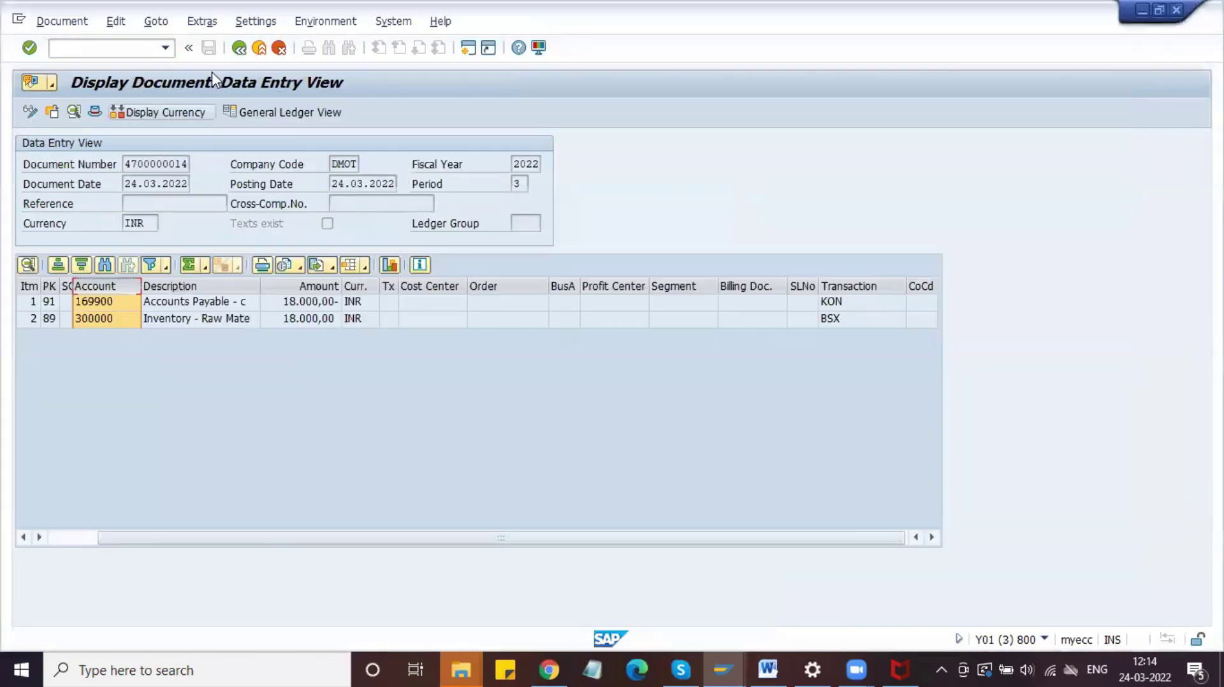
{"action": "left_click", "coordinate": [239, 47]}
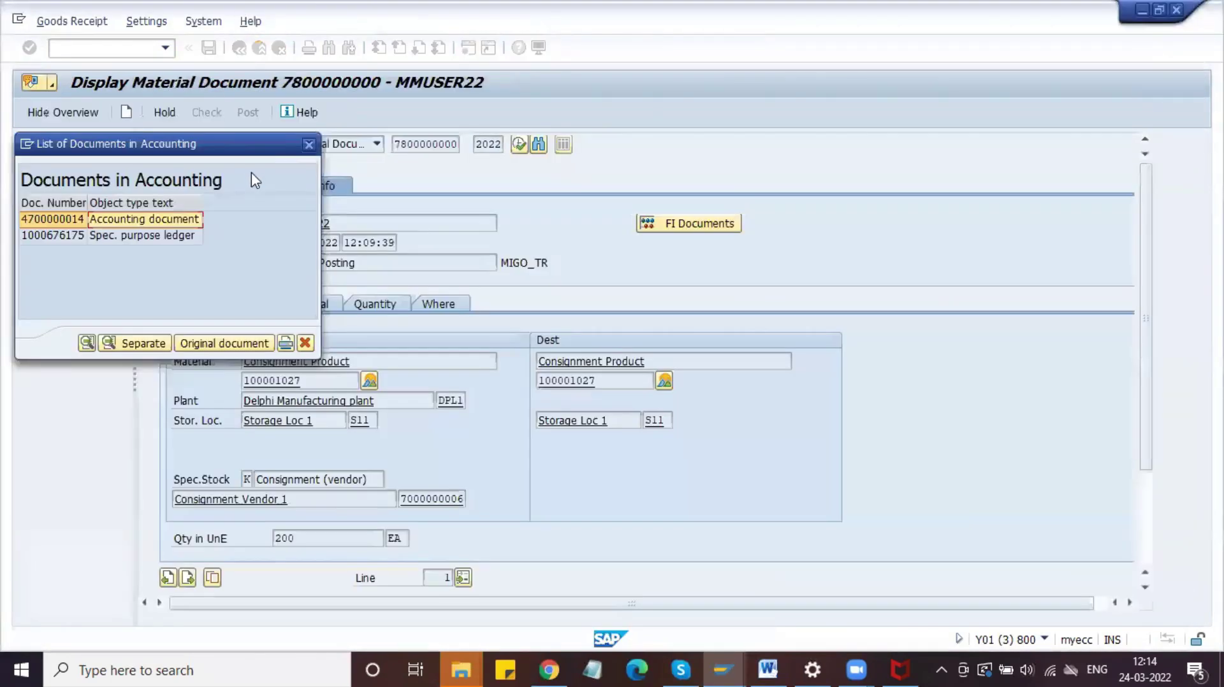
{"action": "left_click", "coordinate": [310, 144]}
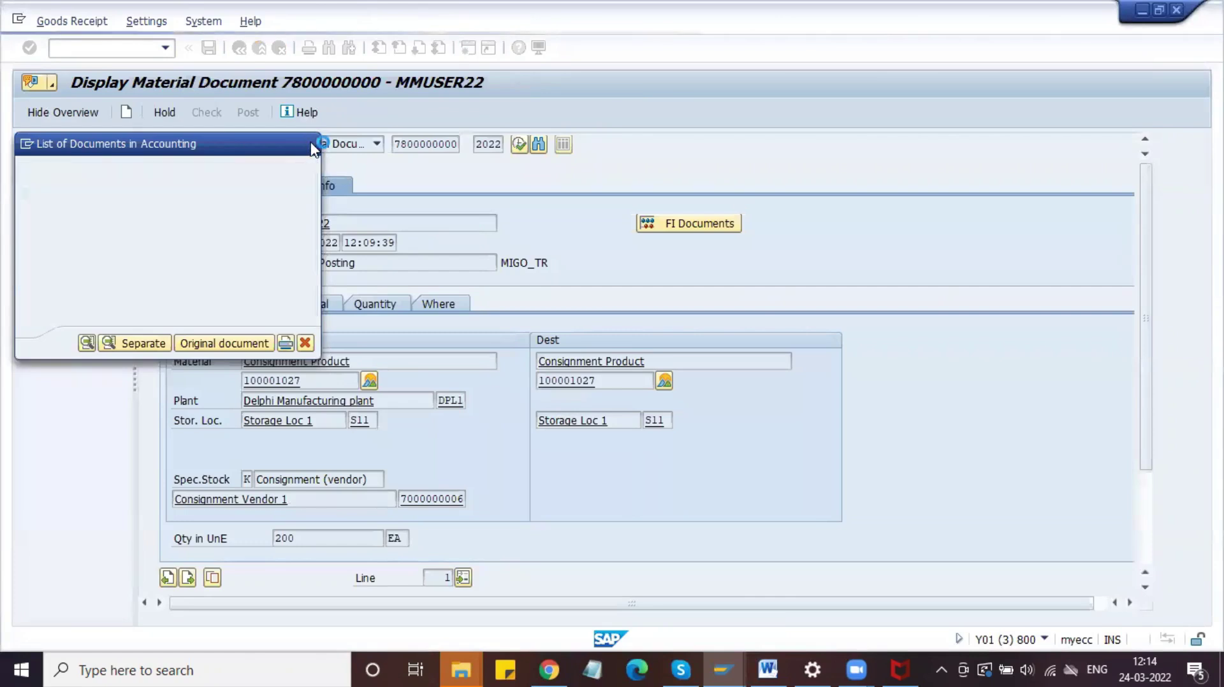
{"action": "left_click_drag", "start_coordinate": [305, 382], "coordinate": [243, 383]}
{"action": "key", "text": "alt+Tab"}
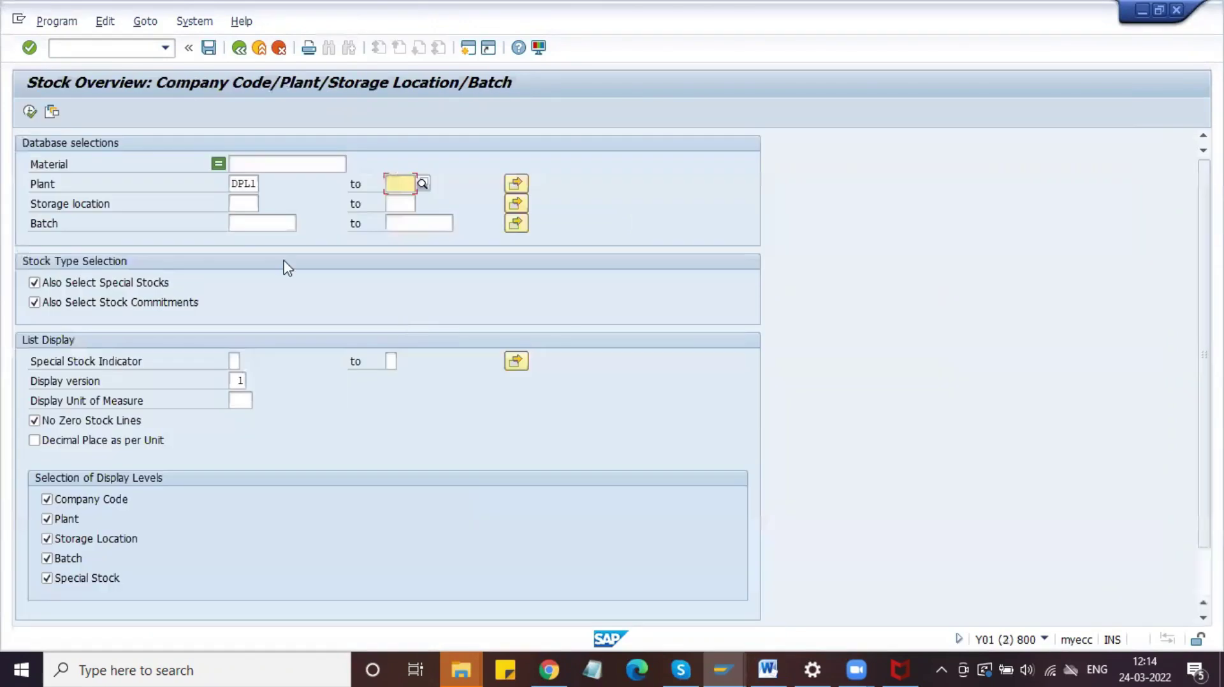
{"action": "left_click", "coordinate": [262, 162]}
{"action": "key", "text": "ctrl+v"}
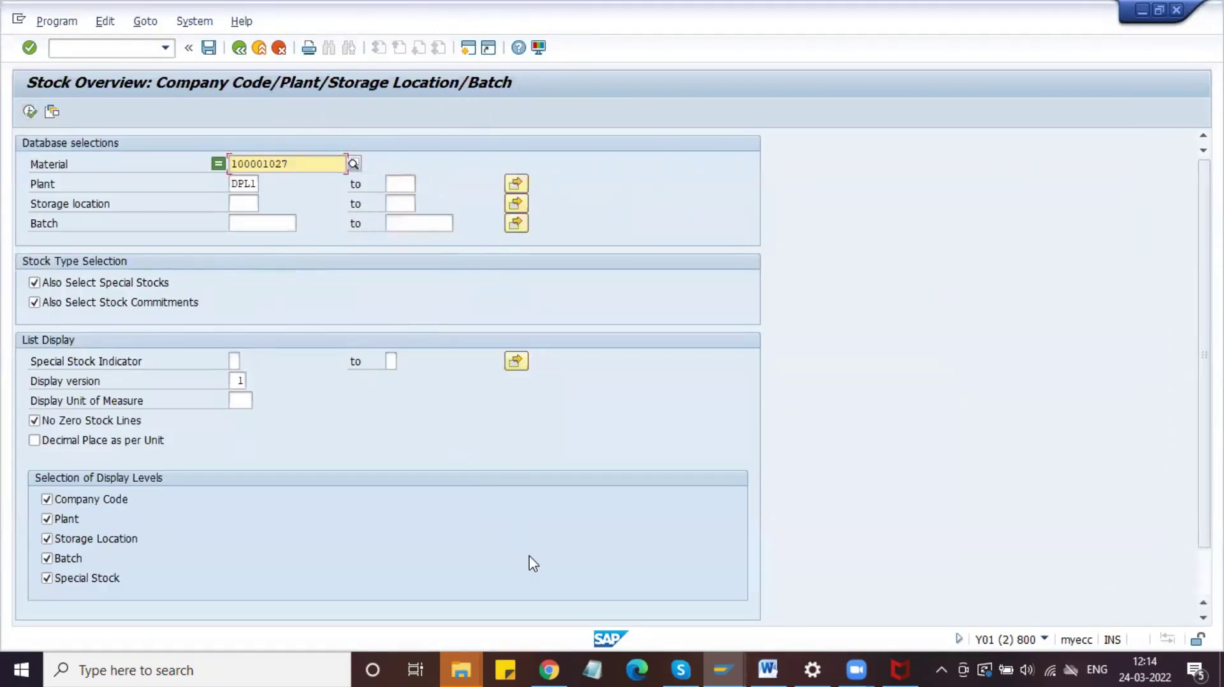
Check the earlier stock screenshot in the Word document and run the stock overview for material 100001027, examining its own and vendor consignment stock in S11
{"action": "key", "text": "alt+Tab"}
{"action": "scroll", "coordinate": [730, 447], "scroll_direction": "up", "scroll_amount": 15}
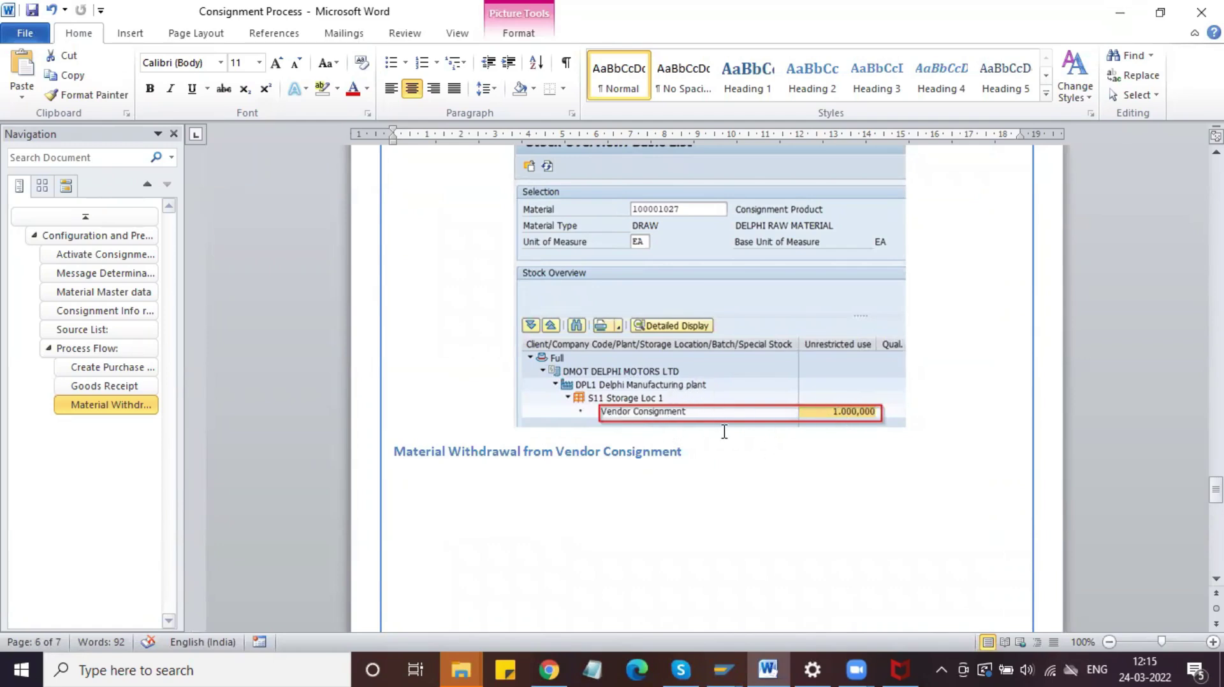
{"action": "key", "text": "alt+Tab"}
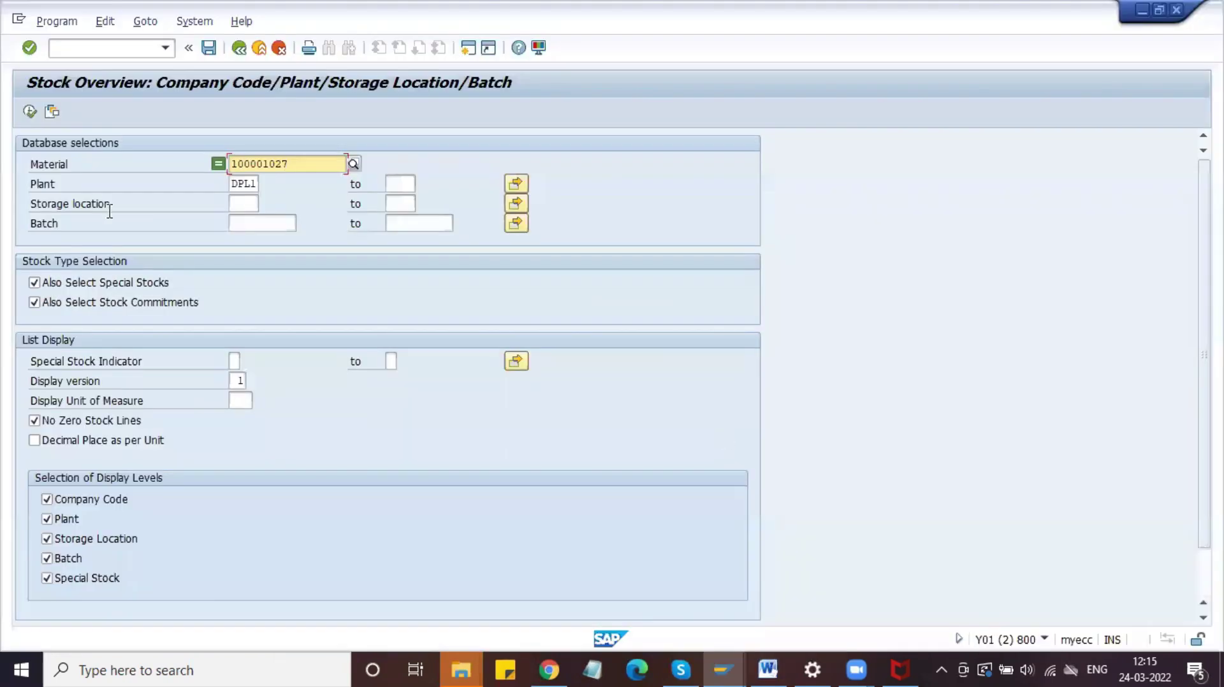
{"action": "left_click", "coordinate": [30, 113]}
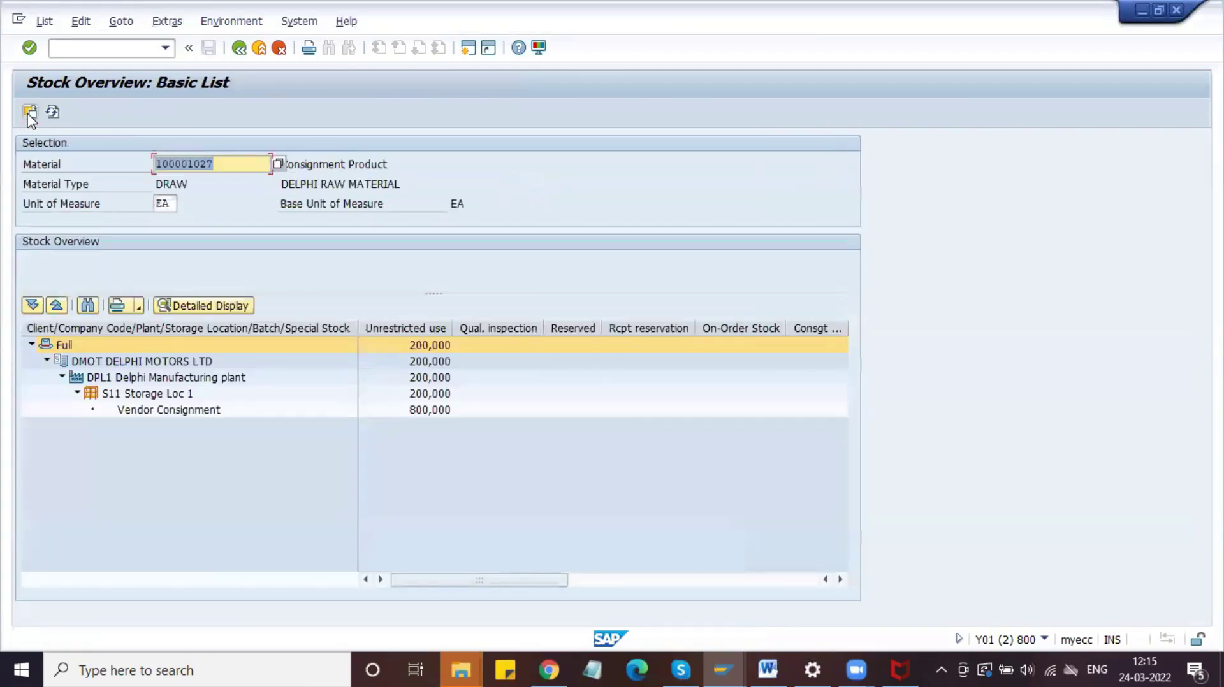
{"action": "left_click", "coordinate": [429, 411]}
{"action": "left_click", "coordinate": [184, 395]}
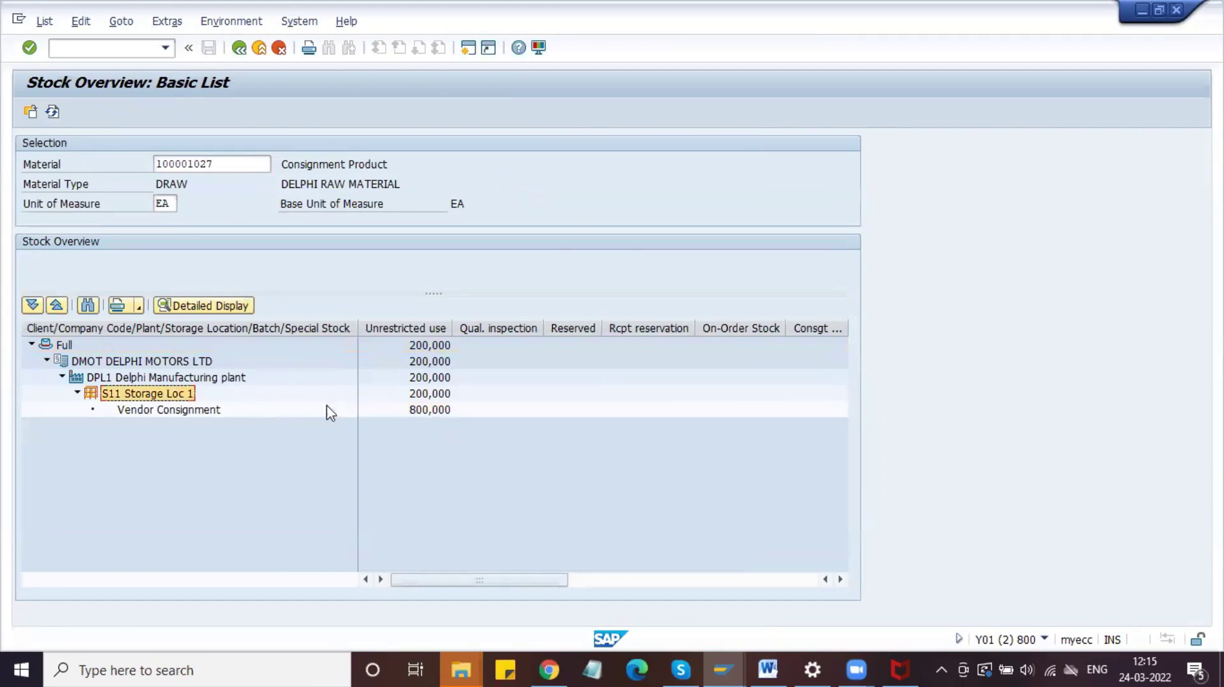
{"action": "left_click", "coordinate": [411, 395]}
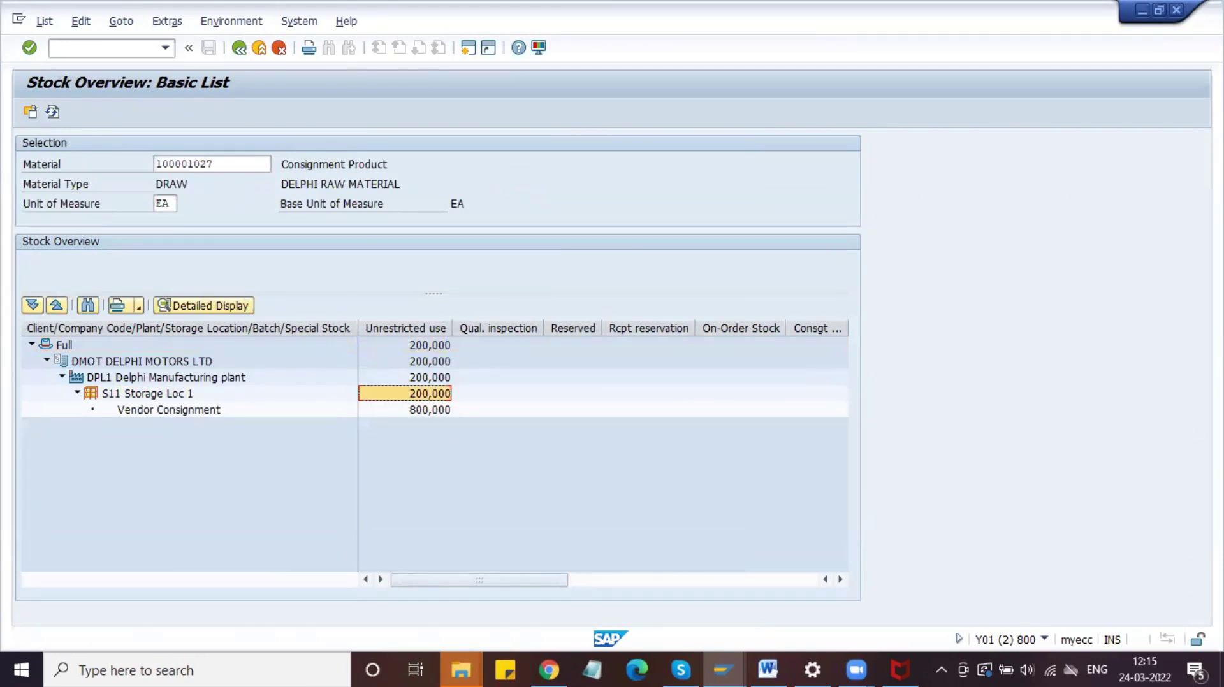
{"action": "key", "text": "Print"}
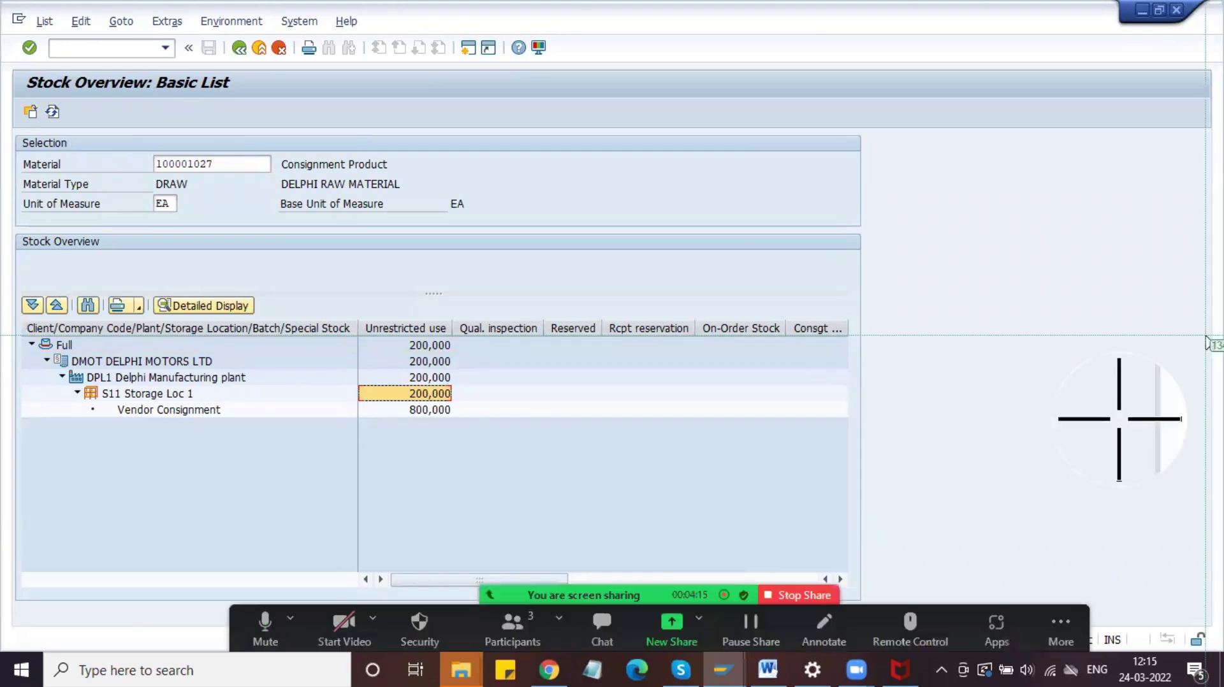
{"action": "left_click_drag", "start_coordinate": [1, 18], "coordinate": [603, 434]}
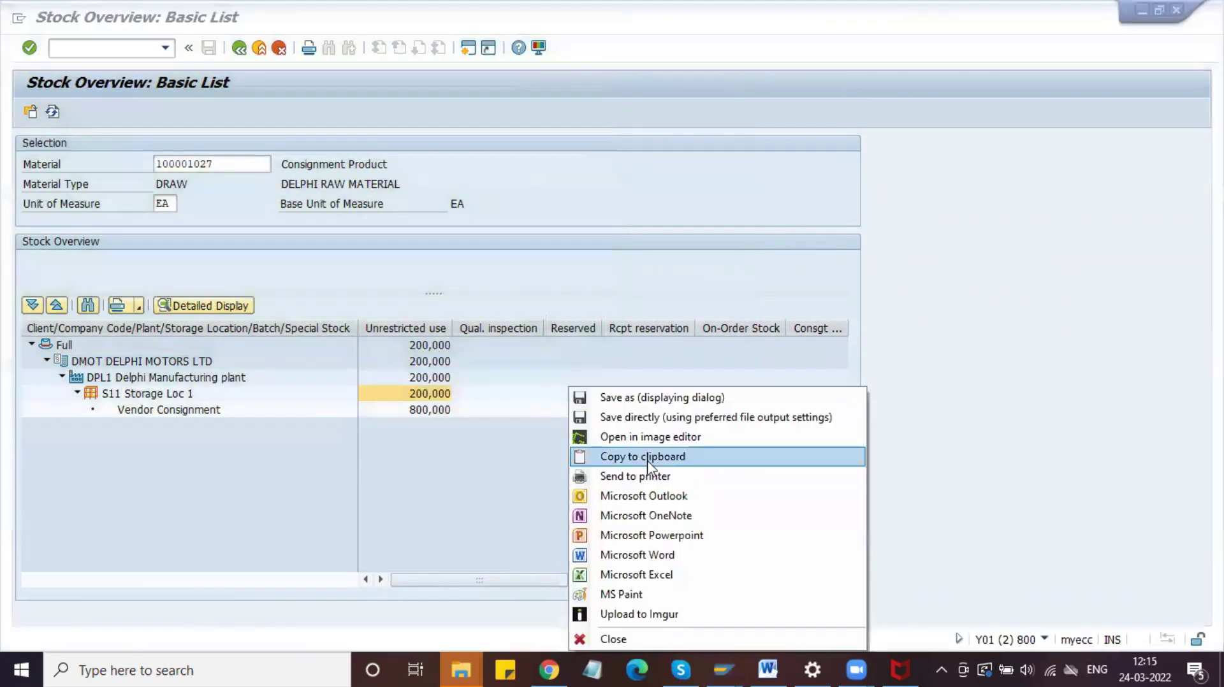
{"action": "left_click", "coordinate": [614, 640]}
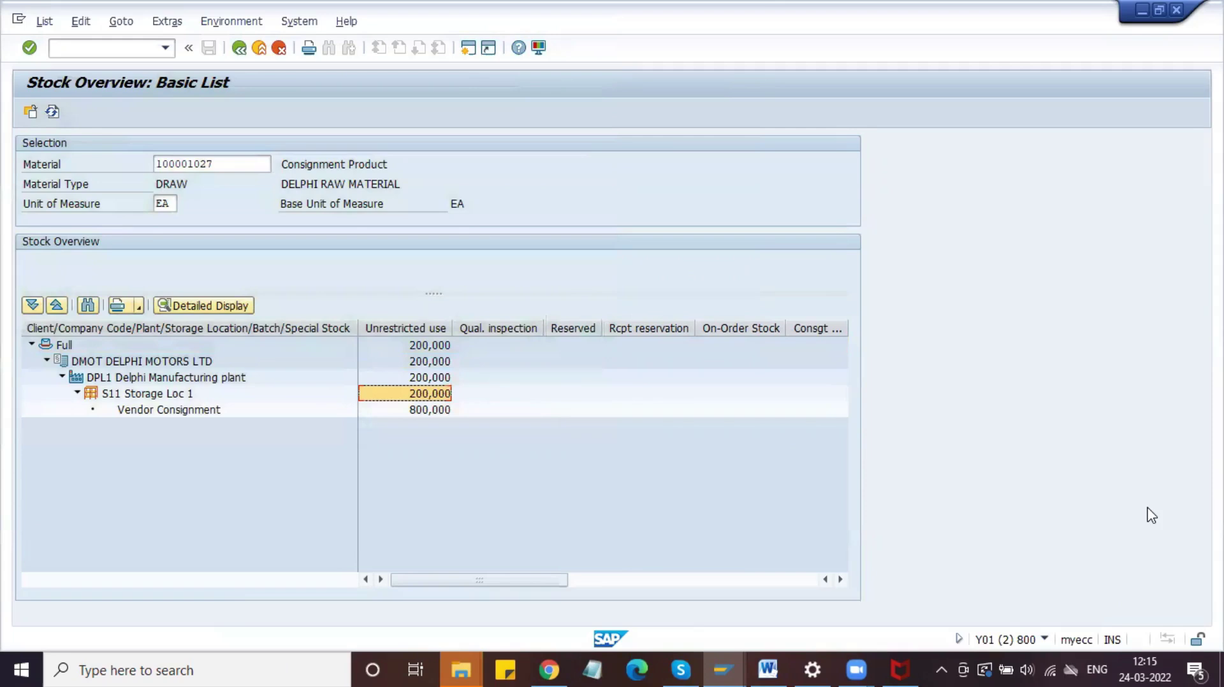
Capture the stock overview from the header through the Vendor Consignment row as a region screenshot and copy it to the clipboard
{"action": "key", "text": "Print"}
{"action": "left_click_drag", "start_coordinate": [2, 29], "coordinate": [869, 429]}
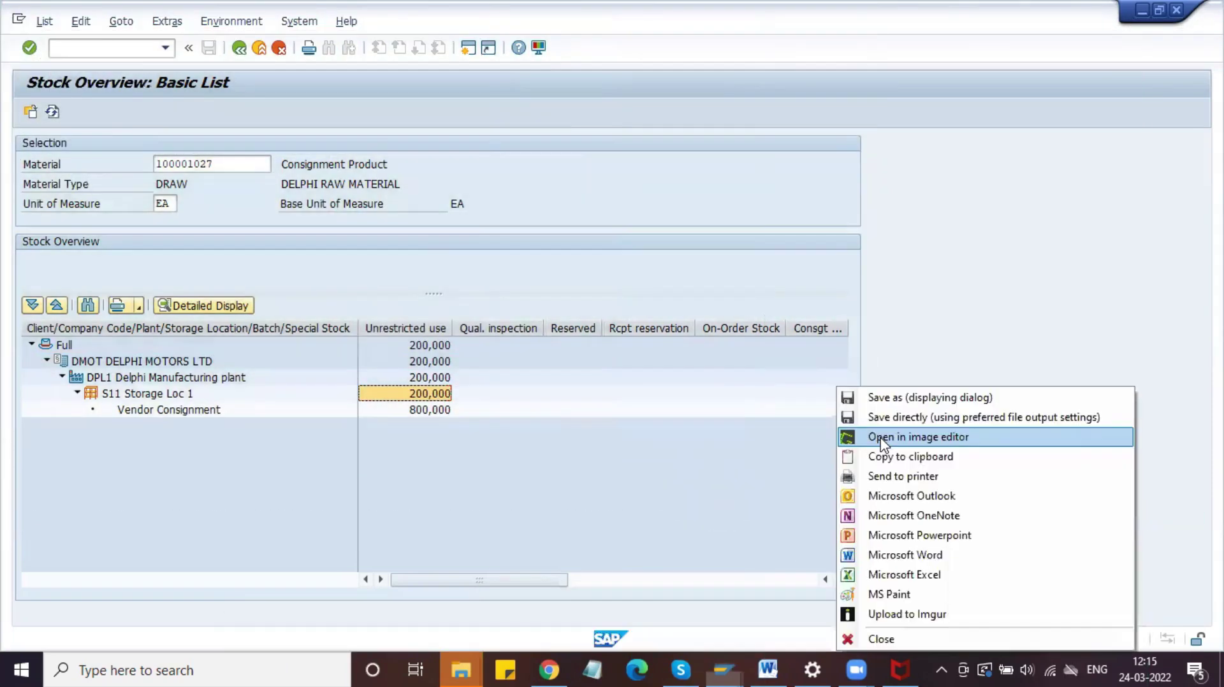
{"action": "left_click", "coordinate": [895, 473]}
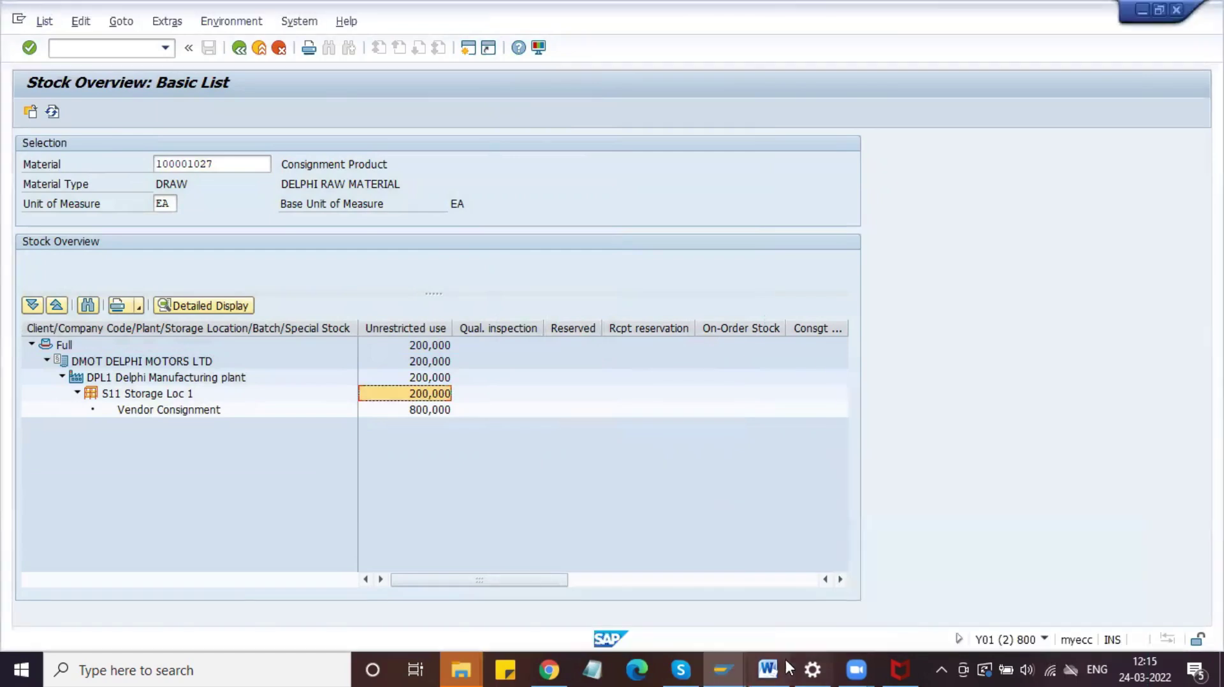
Switch to the Consignment Process document in Word and paste the stock overview screenshot below the accounting document image
{"action": "left_click", "coordinate": [768, 669]}
{"action": "key", "text": "ctrl+v"}
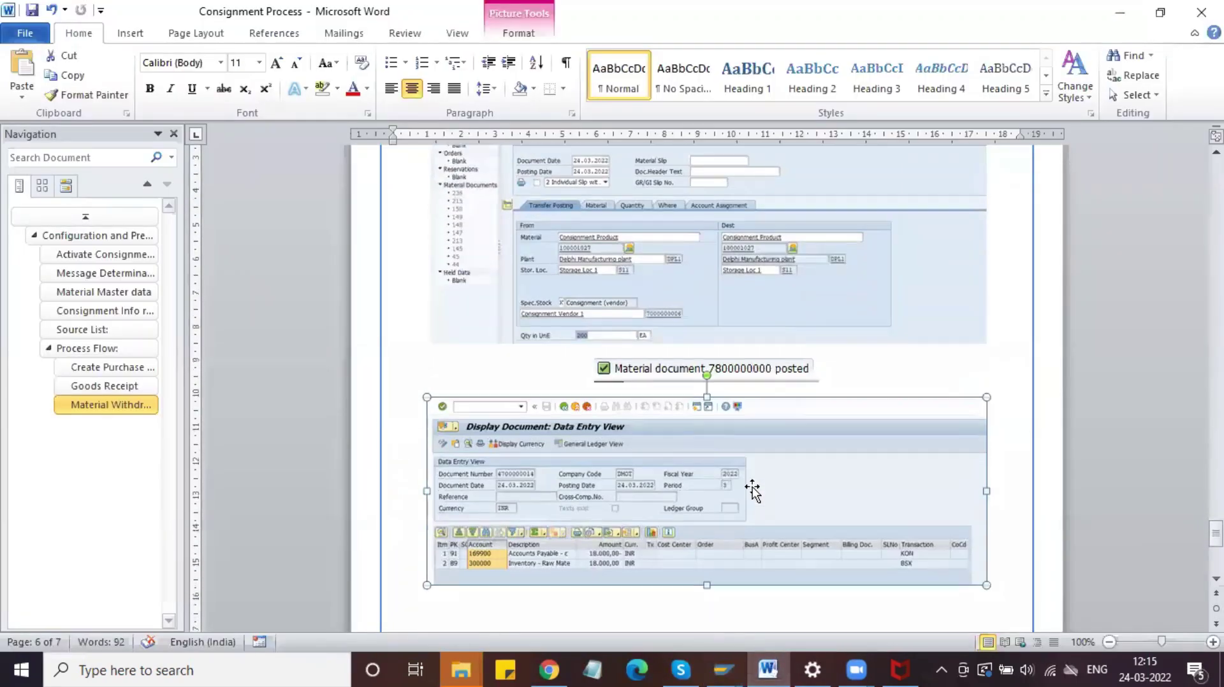
{"action": "scroll", "coordinate": [997, 396], "scroll_direction": "down", "scroll_amount": 5}
{"action": "left_click", "coordinate": [1002, 394]}
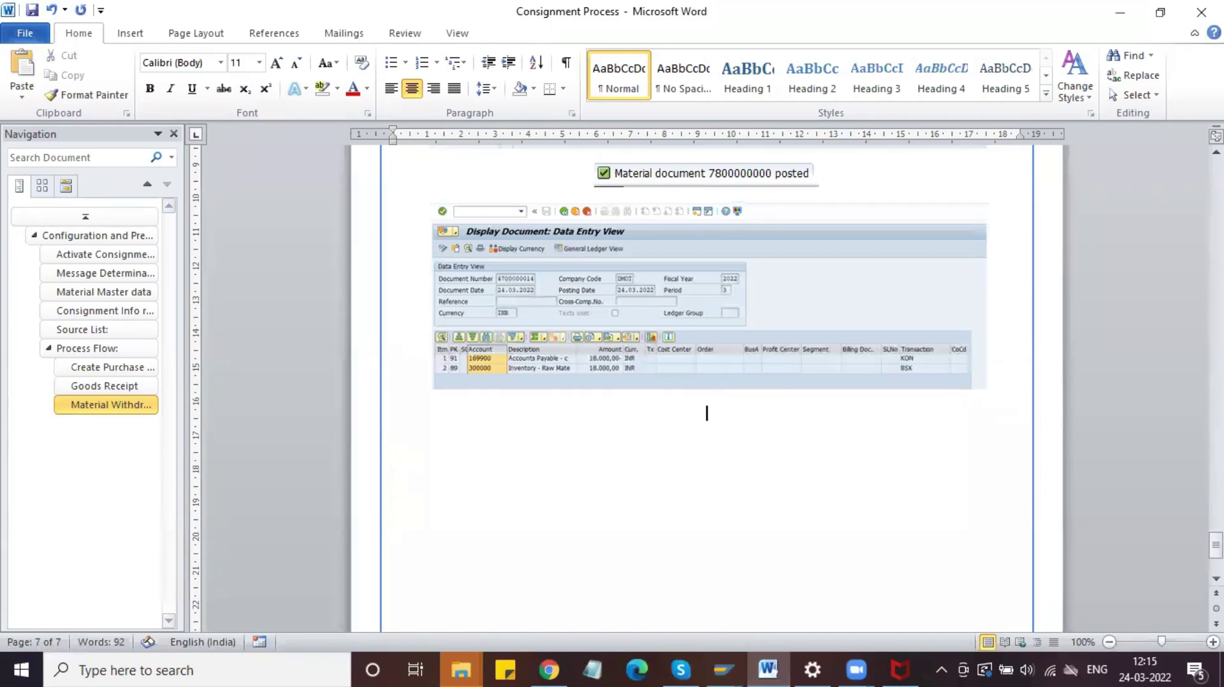
{"action": "key", "text": "ctrl+v"}
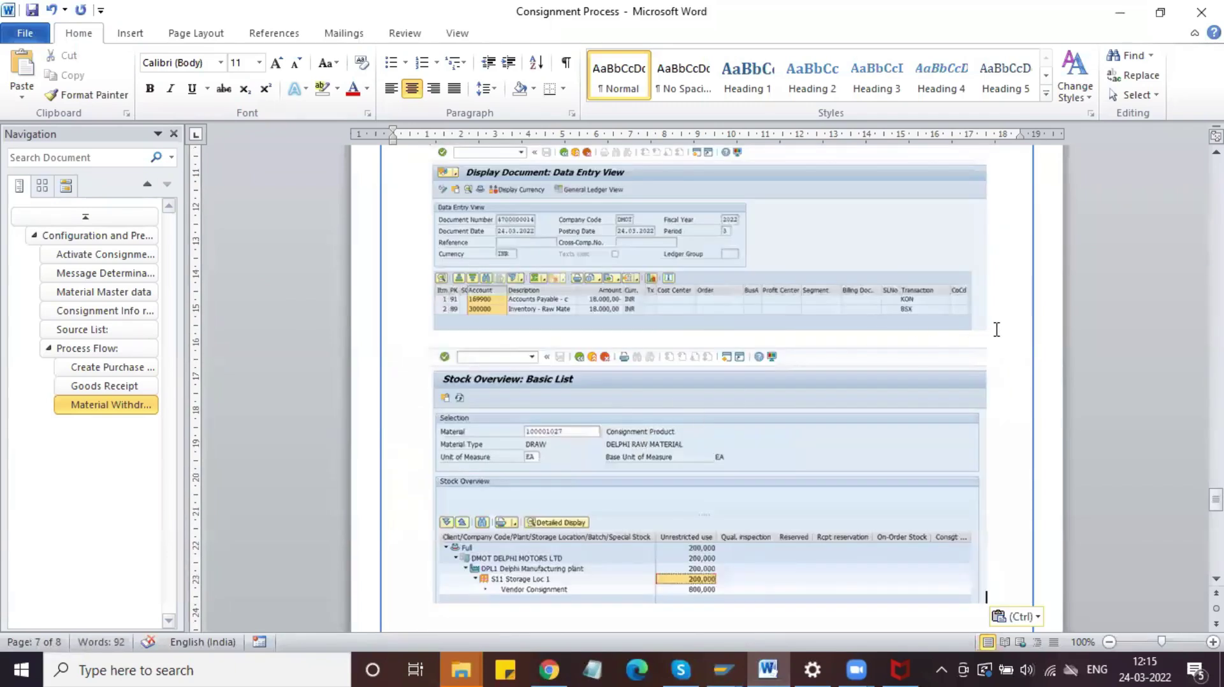
Insert a left-aligned bullet reading "Stock Overview" above the pasted stock overview screenshot
{"action": "key", "text": "Return"}
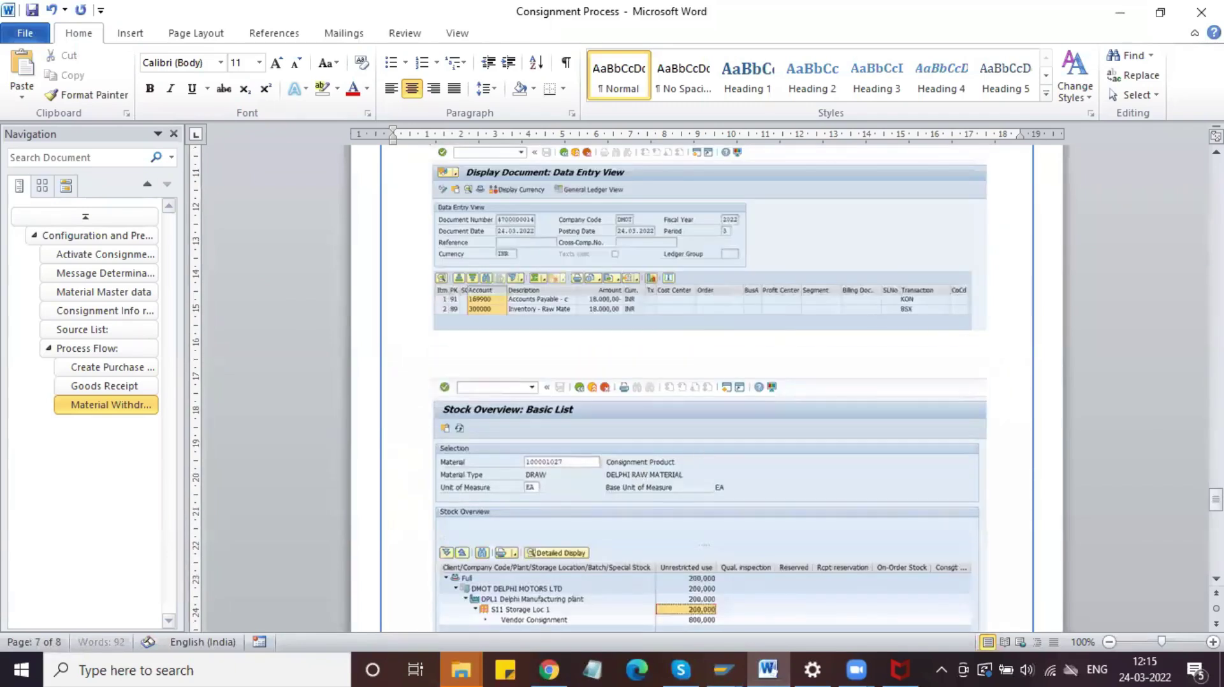
{"action": "left_click", "coordinate": [391, 88]}
{"action": "left_click", "coordinate": [391, 61]}
{"action": "type", "text": "S"}
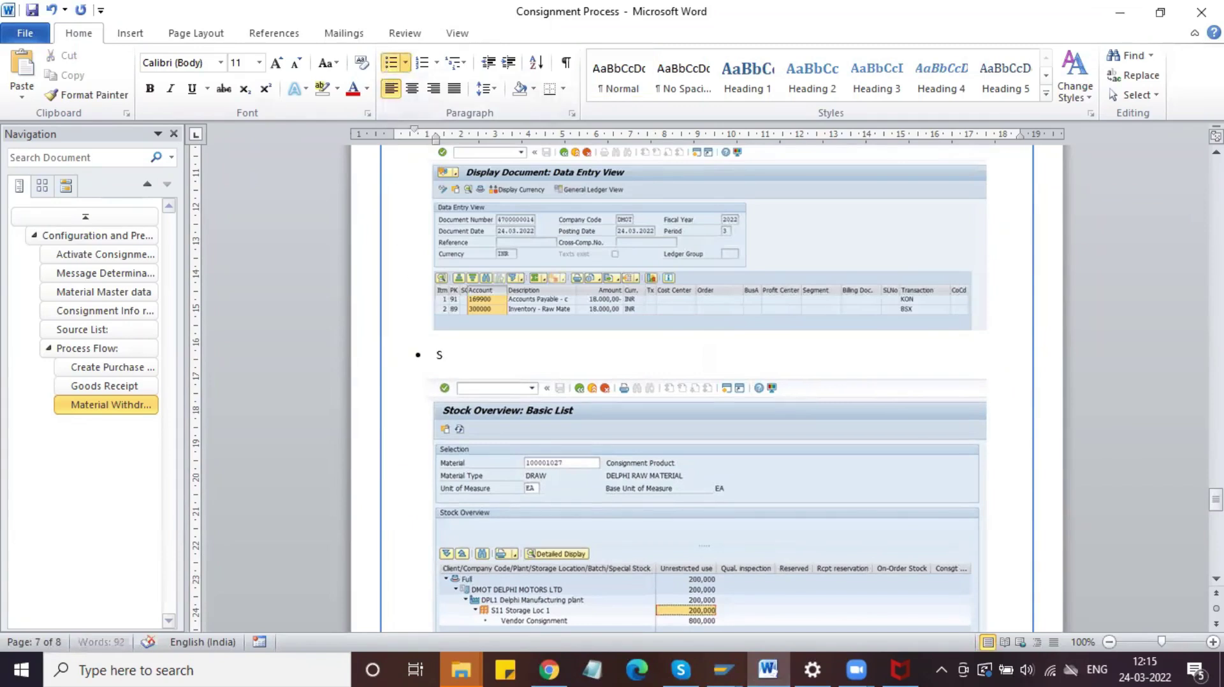
{"action": "type", "text": "tock Overvi"}
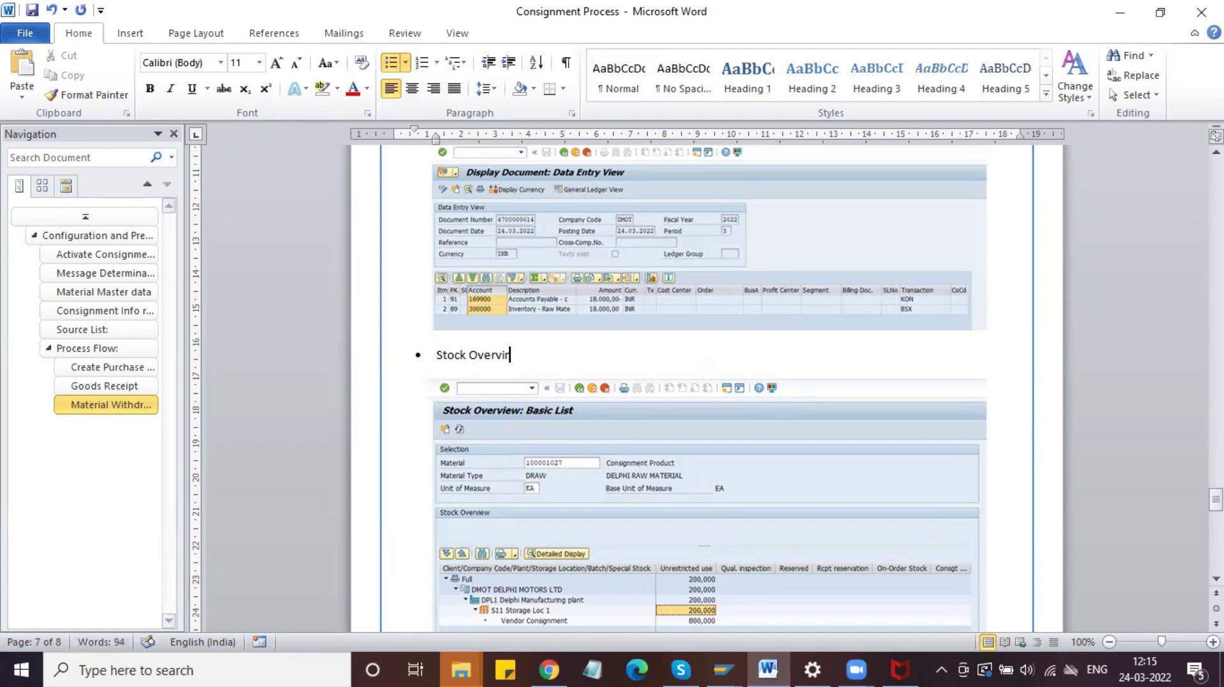
{"action": "type", "text": "ew"}
{"action": "scroll", "coordinate": [396, 299], "scroll_direction": "down", "scroll_amount": 6}
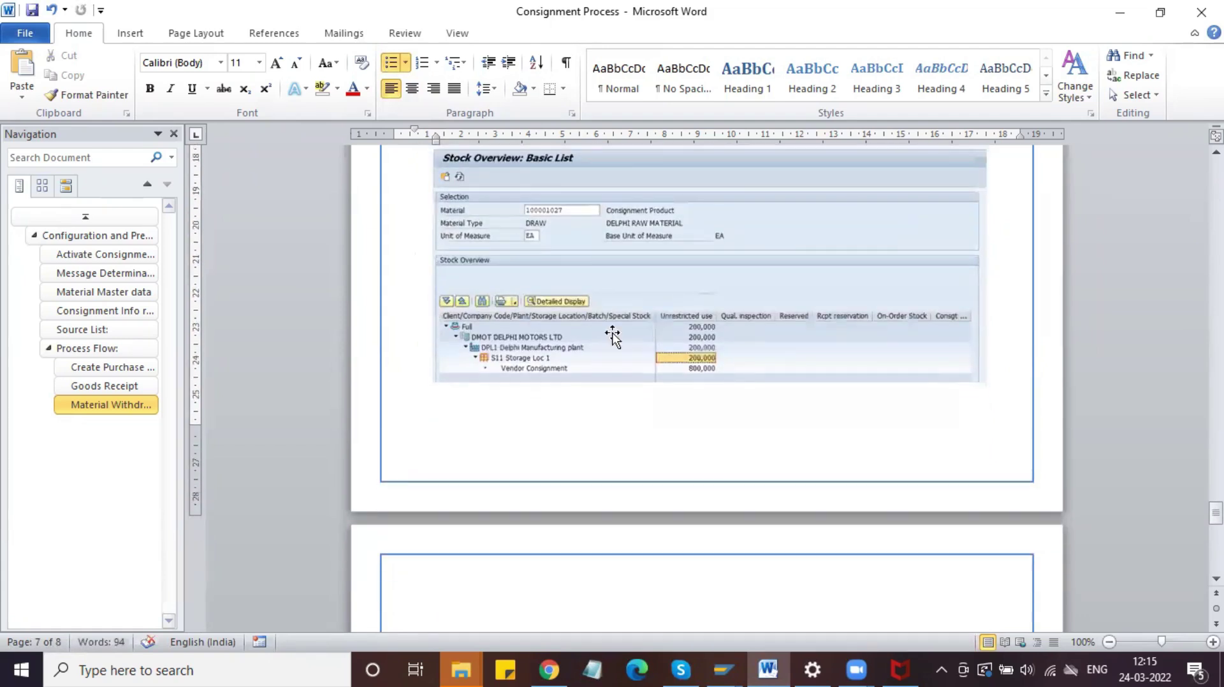
{"action": "left_click", "coordinate": [736, 659]}
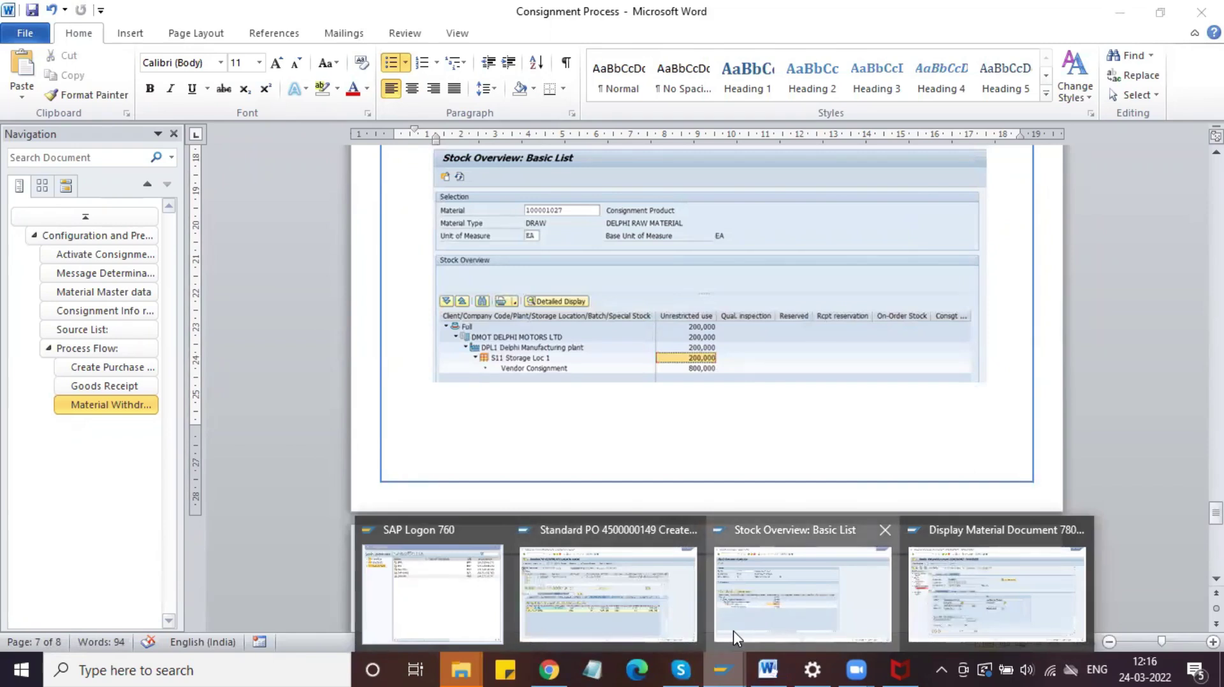
{"action": "left_click", "coordinate": [734, 630]}
{"action": "left_click", "coordinate": [768, 670]}
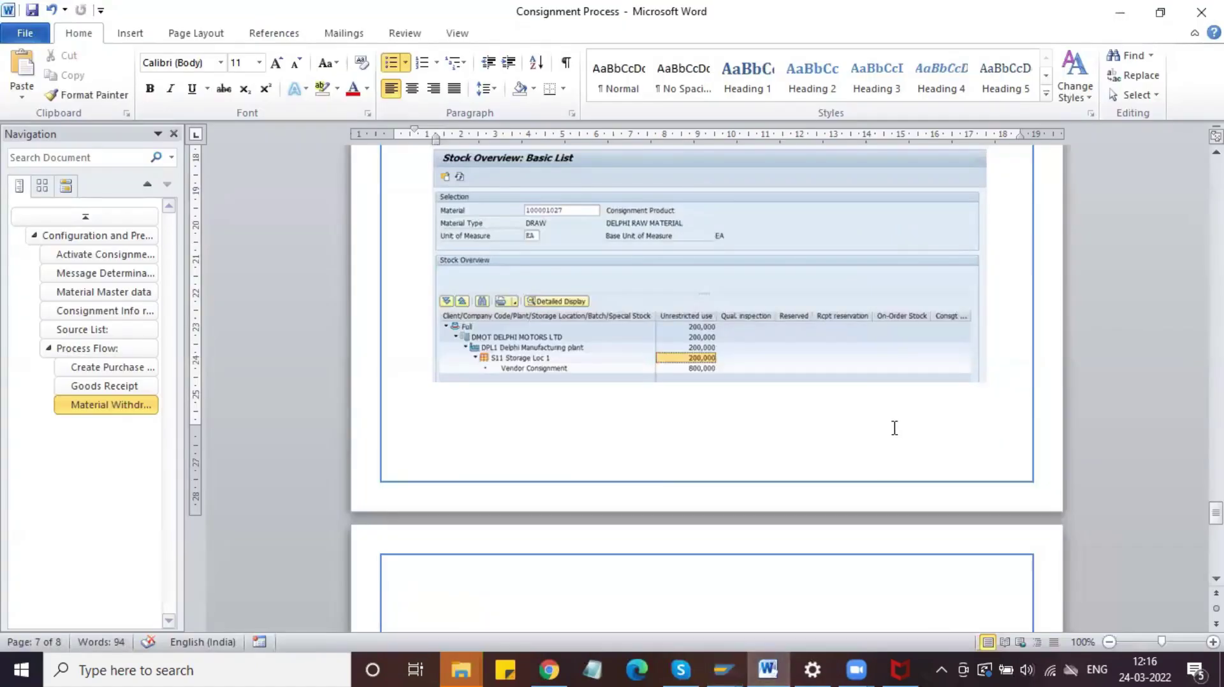
Enter the text "Invoice Settlement" at the start of the blank page after the stock overview screenshot
{"action": "scroll", "coordinate": [893, 428], "scroll_direction": "down", "scroll_amount": 6}
{"action": "left_click", "coordinate": [767, 327]}
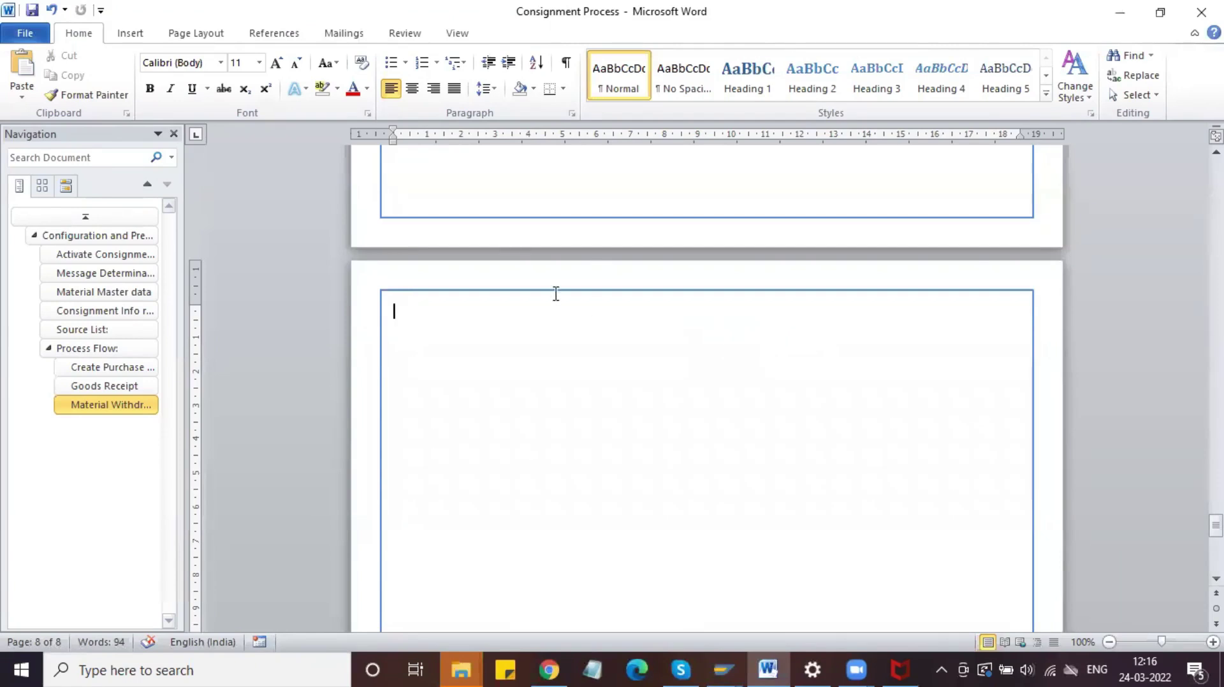
{"action": "type", "text": "Invoice"}
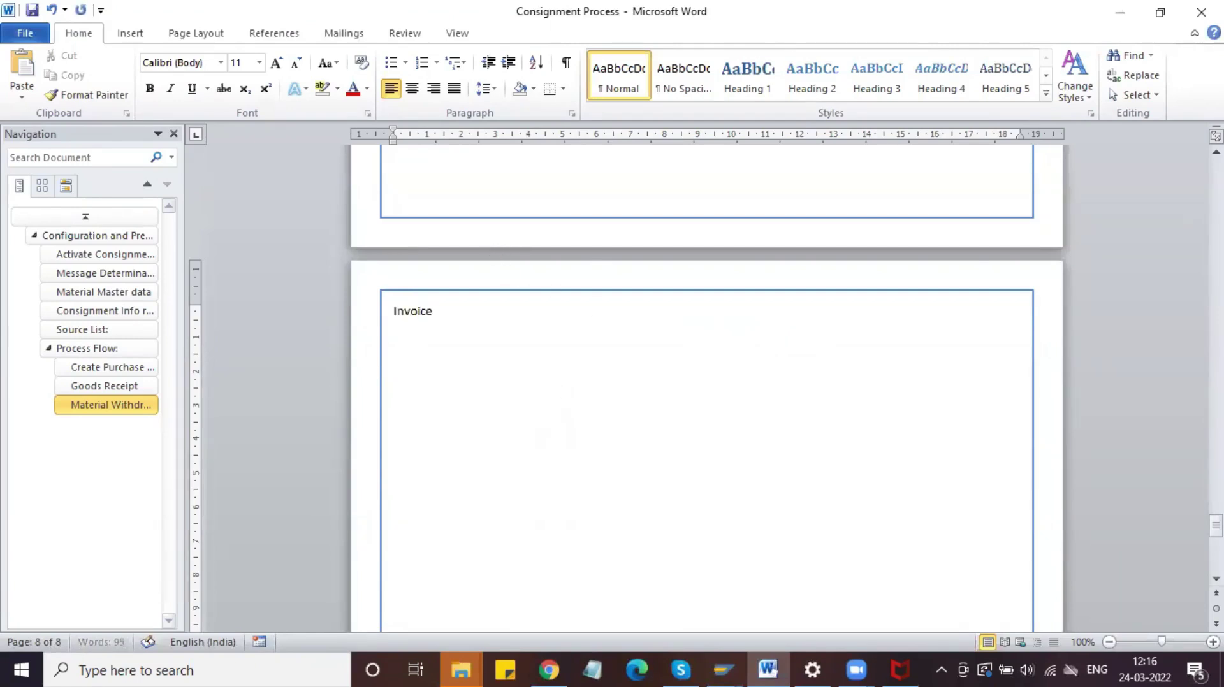
{"action": "type", "text": " Settlement"}
Copy the formatting of the "Material Withdrawal from Vendor Consignment" heading onto "Invoice Settlement" with Format Painter
{"action": "left_click", "coordinate": [133, 408]}
{"action": "left_click_drag", "start_coordinate": [716, 162], "coordinate": [396, 161]}
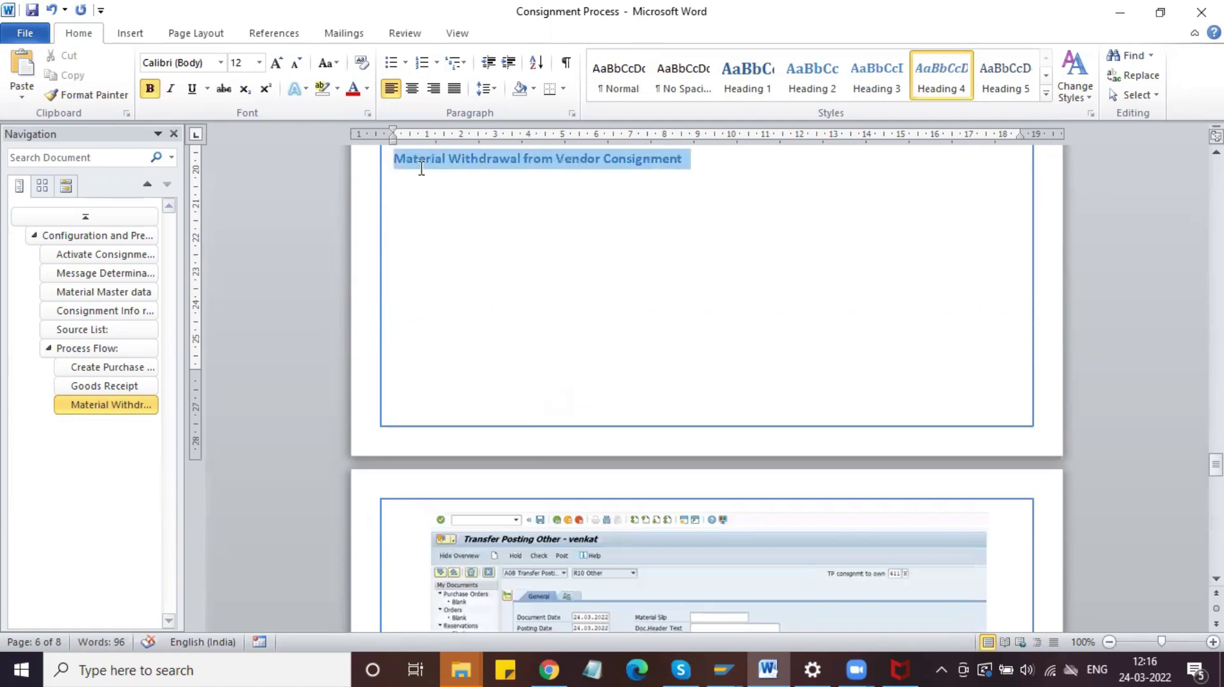
{"action": "left_click", "coordinate": [89, 96]}
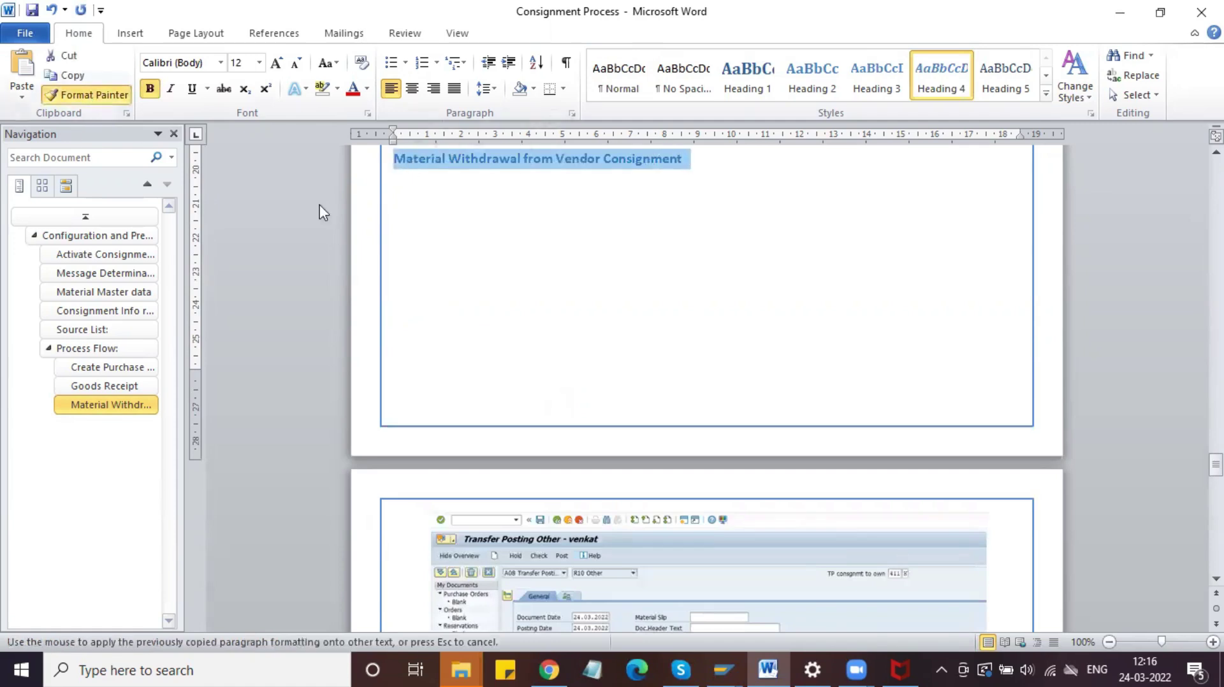
{"action": "scroll", "coordinate": [604, 357], "scroll_direction": "down", "scroll_amount": 20}
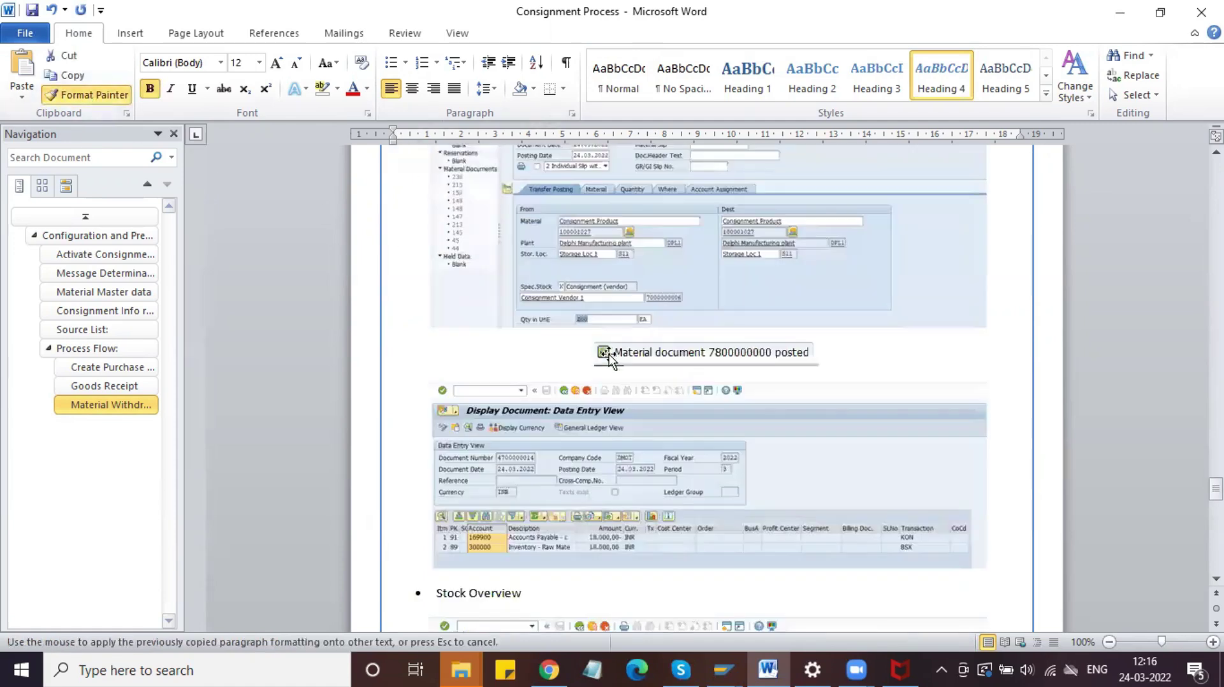
{"action": "scroll", "coordinate": [605, 361], "scroll_direction": "down", "scroll_amount": 5}
{"action": "left_click_drag", "start_coordinate": [502, 264], "coordinate": [393, 278]}
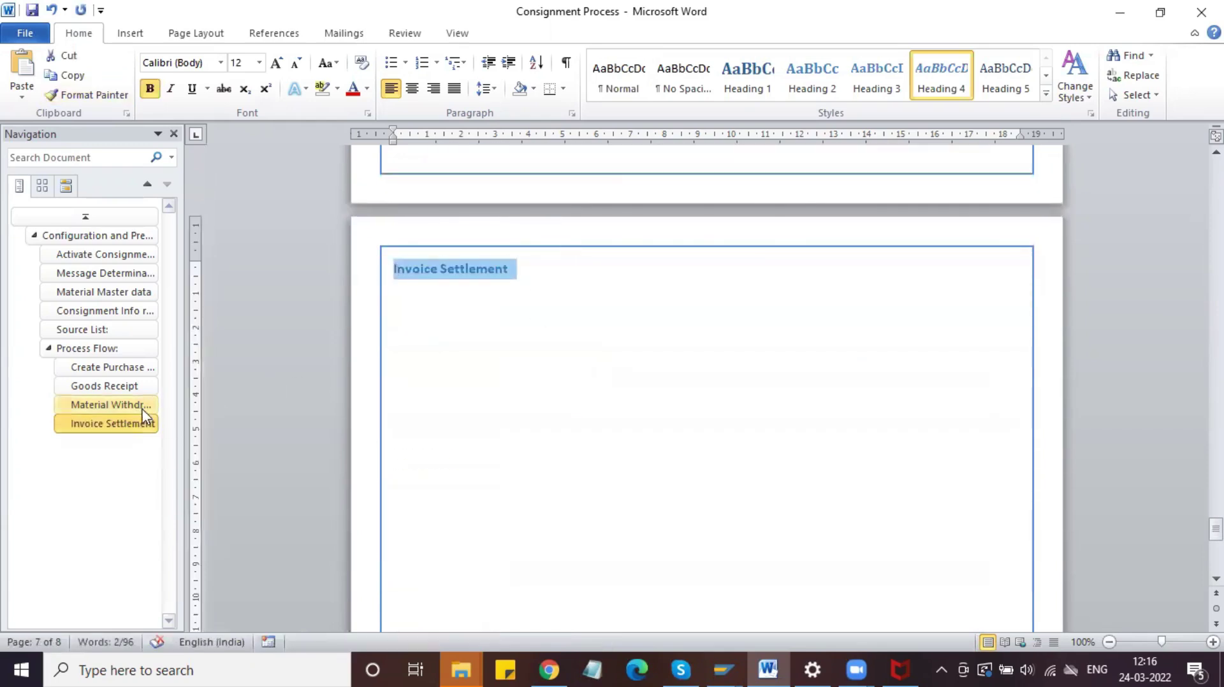
Add a bullet reading "T-code: MIGO" below the "Material Withdrawal from Vendor Consignment" heading
{"action": "left_click", "coordinate": [151, 407]}
{"action": "left_click", "coordinate": [705, 159]}
{"action": "key", "text": "Return"}
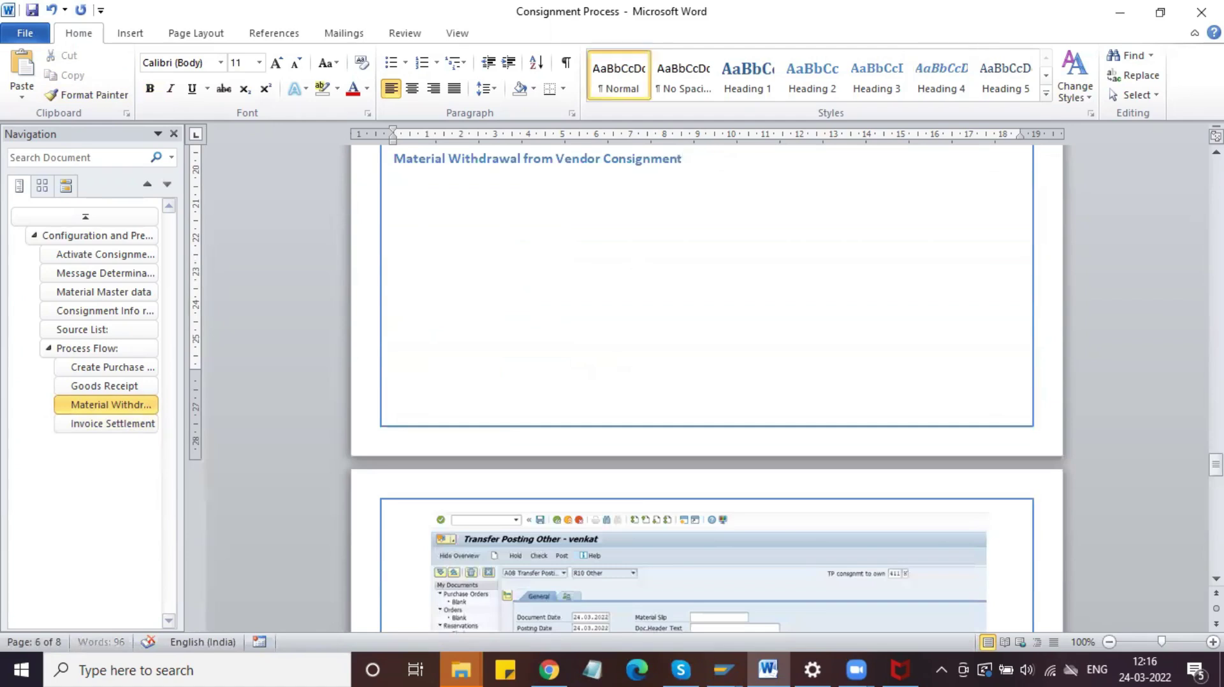
{"action": "left_click", "coordinate": [391, 62]}
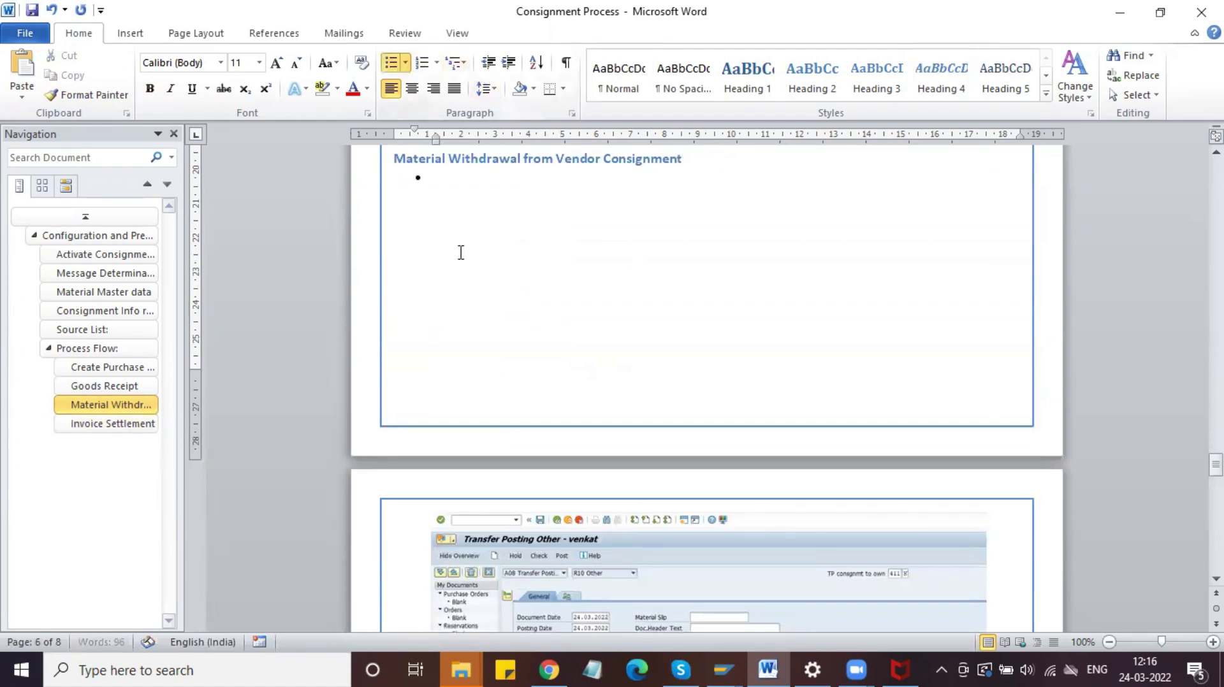
{"action": "type", "text": "T-code: MIGO"}
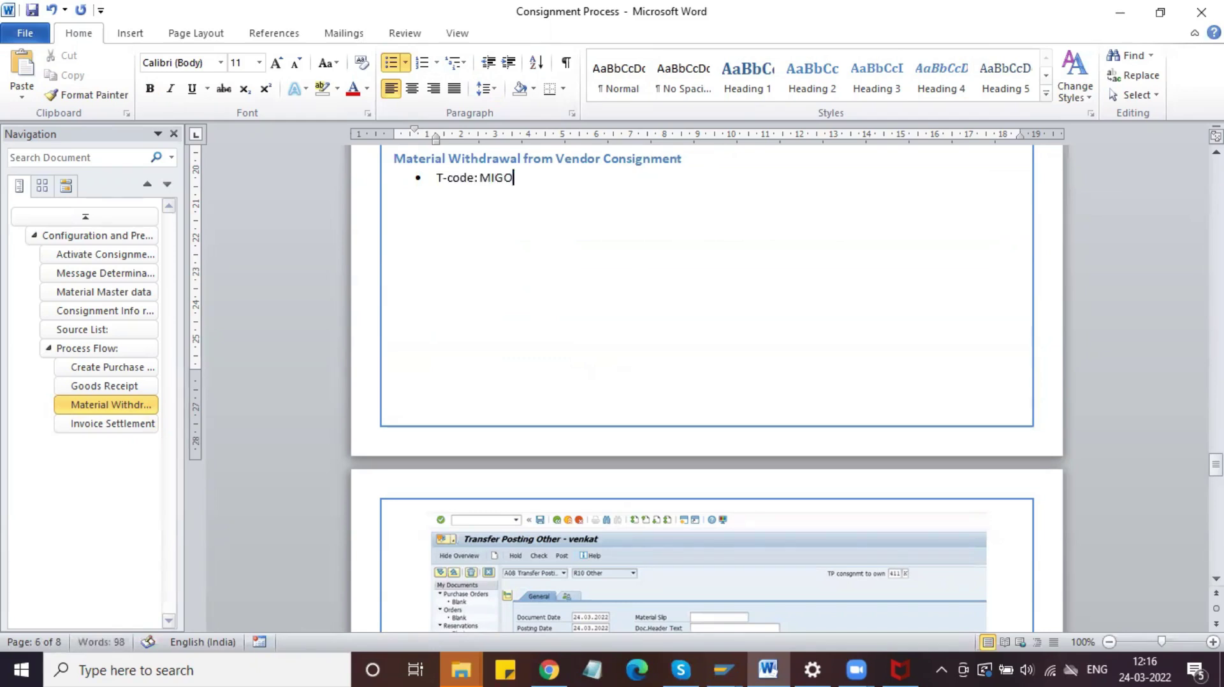
Add a second bullet reading "Accounting Postings will be generated" below the MIGO bullet and save the document
{"action": "key", "text": "Return"}
{"action": "type", "text": "Accounting Post"}
{"action": "key", "text": "BackSpace"}
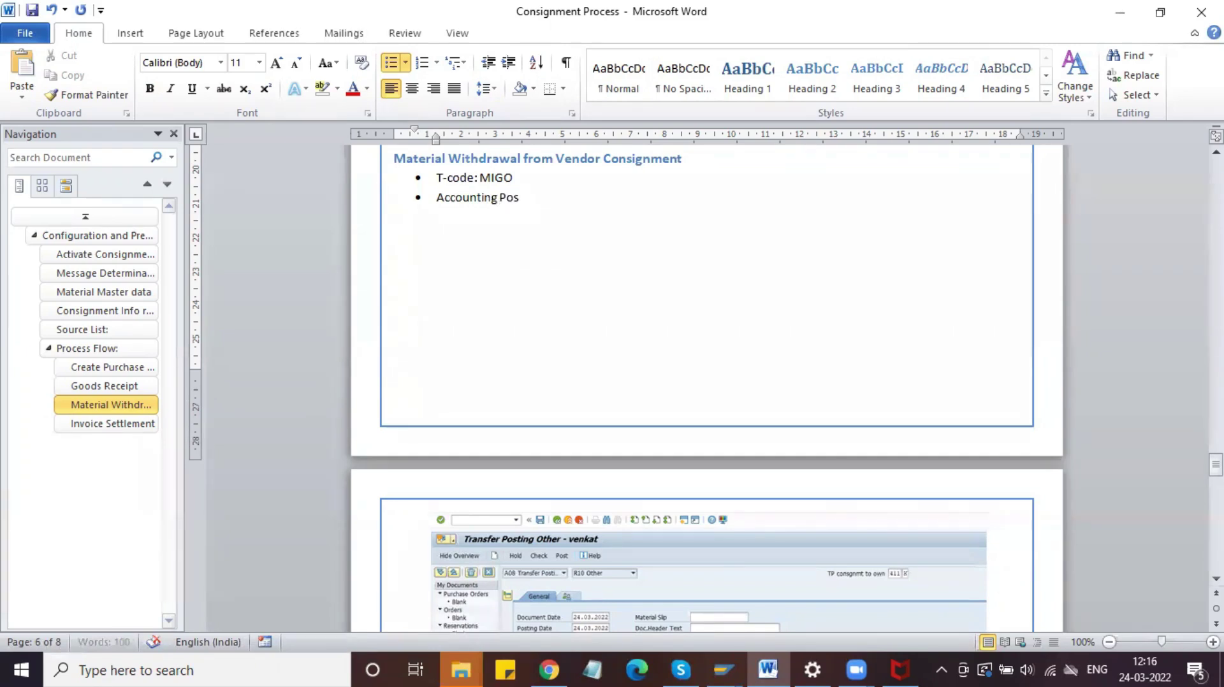
{"action": "type", "text": "tings wil be generated"}
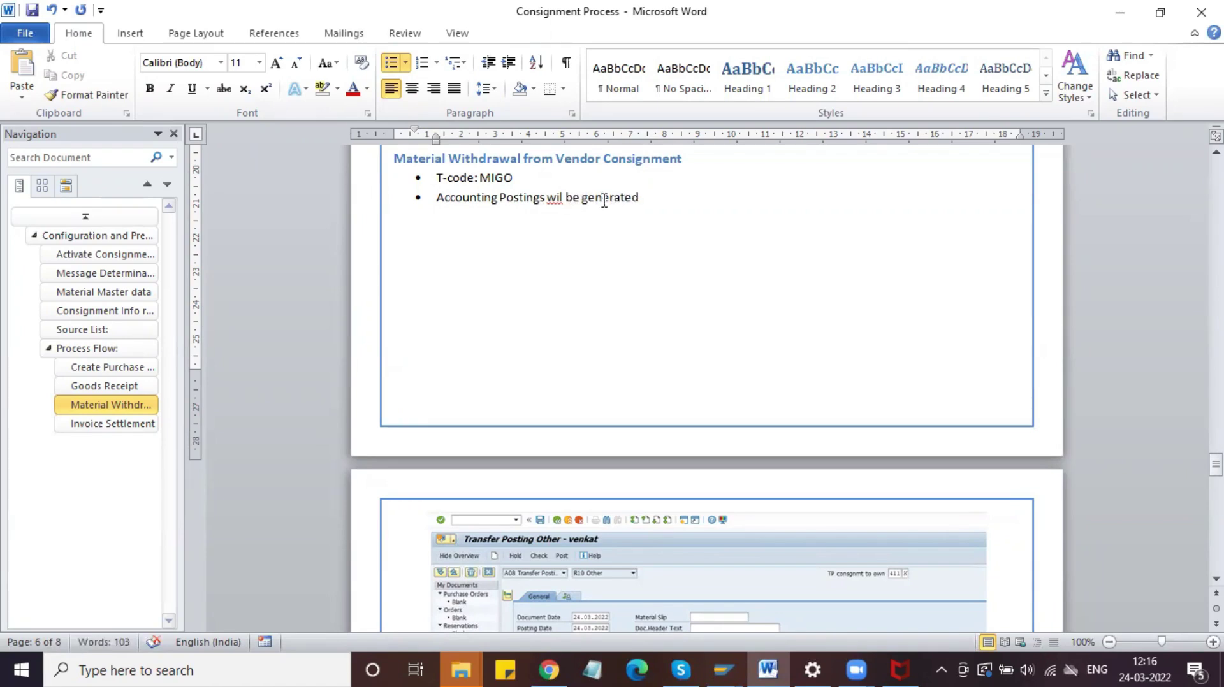
{"action": "left_click", "coordinate": [556, 197]}
{"action": "type", "text": "l"}
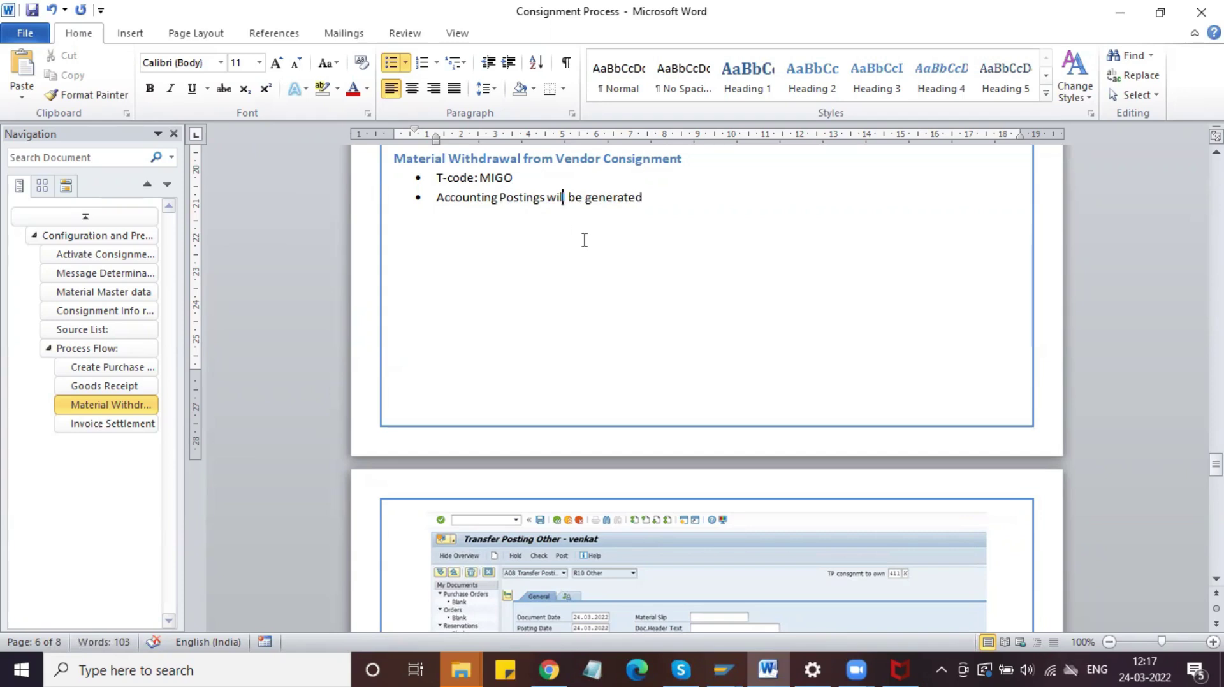
{"action": "key", "text": "ctrl+s"}
Append a colon to the "Invoice Settlement" heading on the last page
{"action": "scroll", "coordinate": [584, 240], "scroll_direction": "down", "scroll_amount": 20}
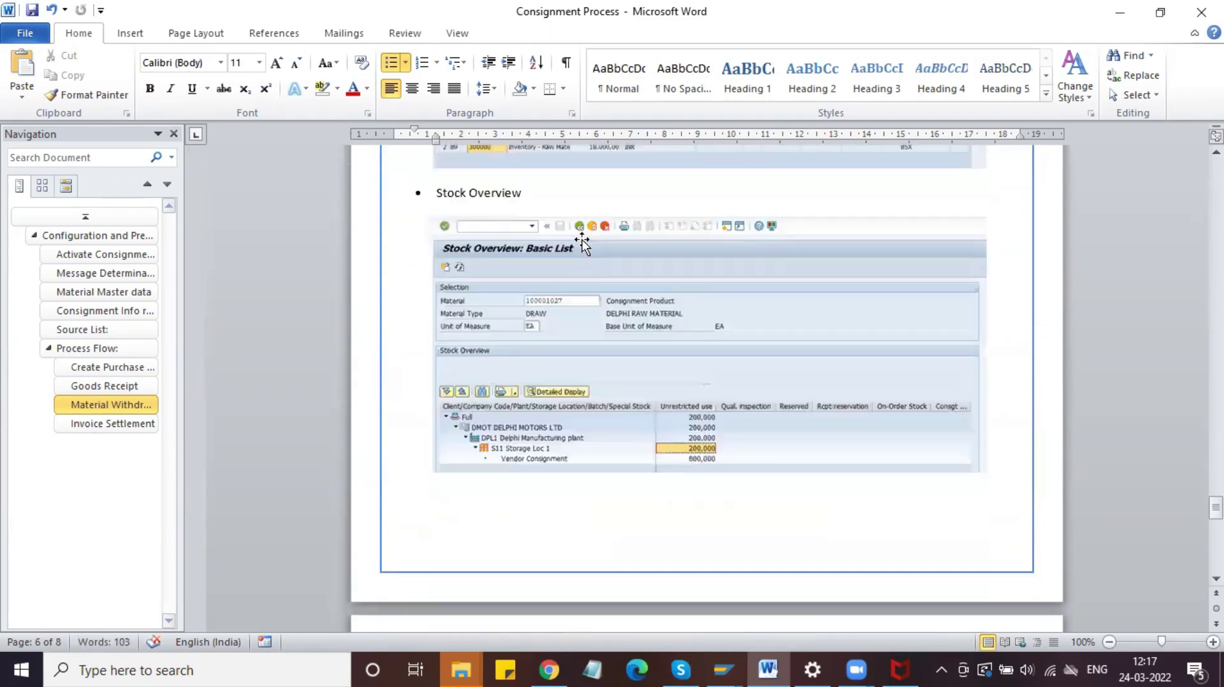
{"action": "scroll", "coordinate": [584, 240], "scroll_direction": "down", "scroll_amount": 5}
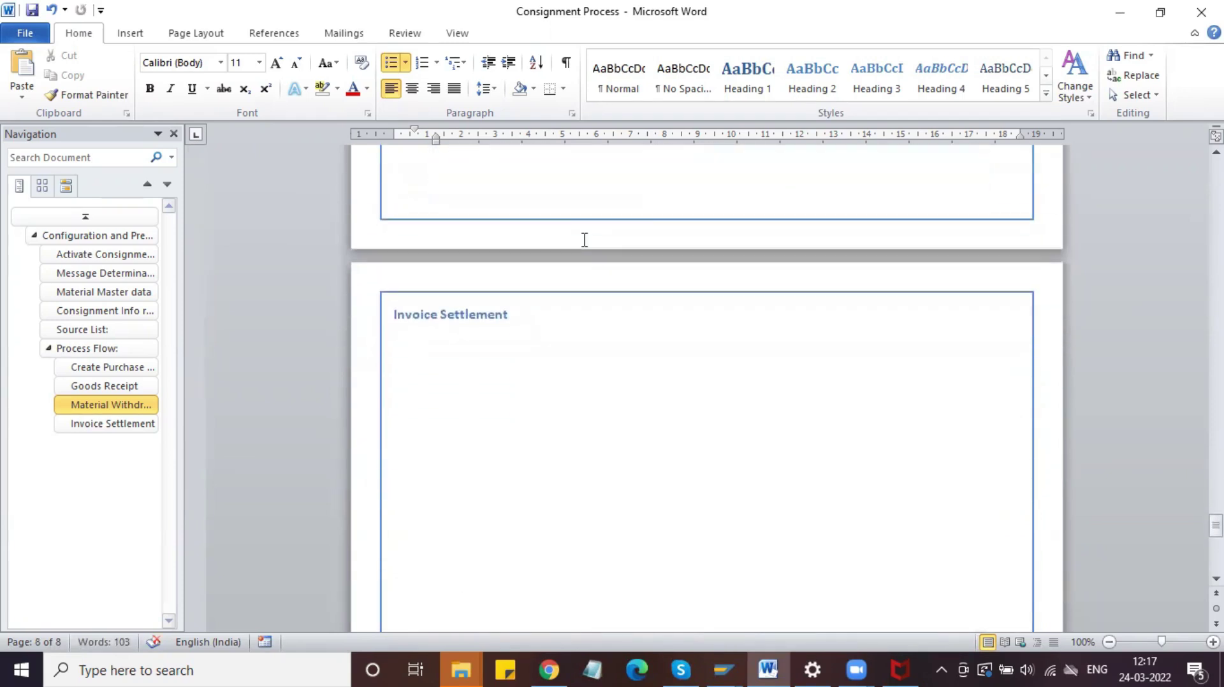
{"action": "left_click", "coordinate": [526, 307]}
{"action": "type", "text": ":"}
Add a bullet reading "T-Code: MRKO" below the "Invoice Settlement:" heading and end the bulleted list
{"action": "key", "text": "Return"}
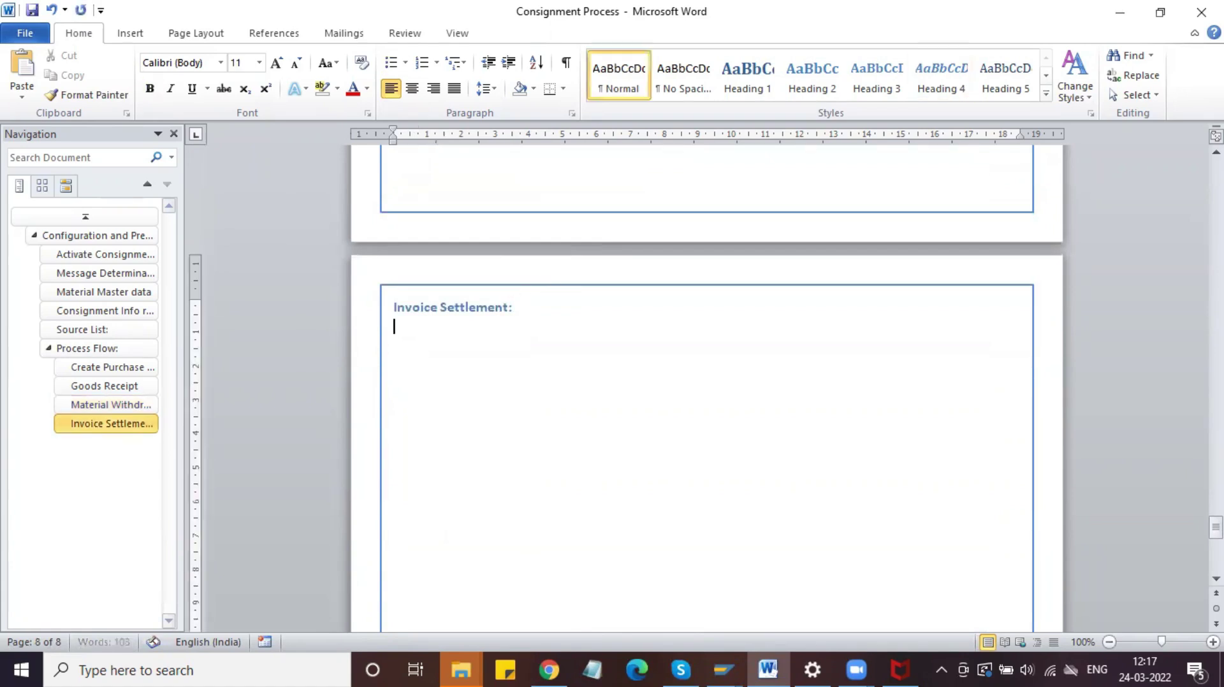
{"action": "left_click", "coordinate": [390, 63]}
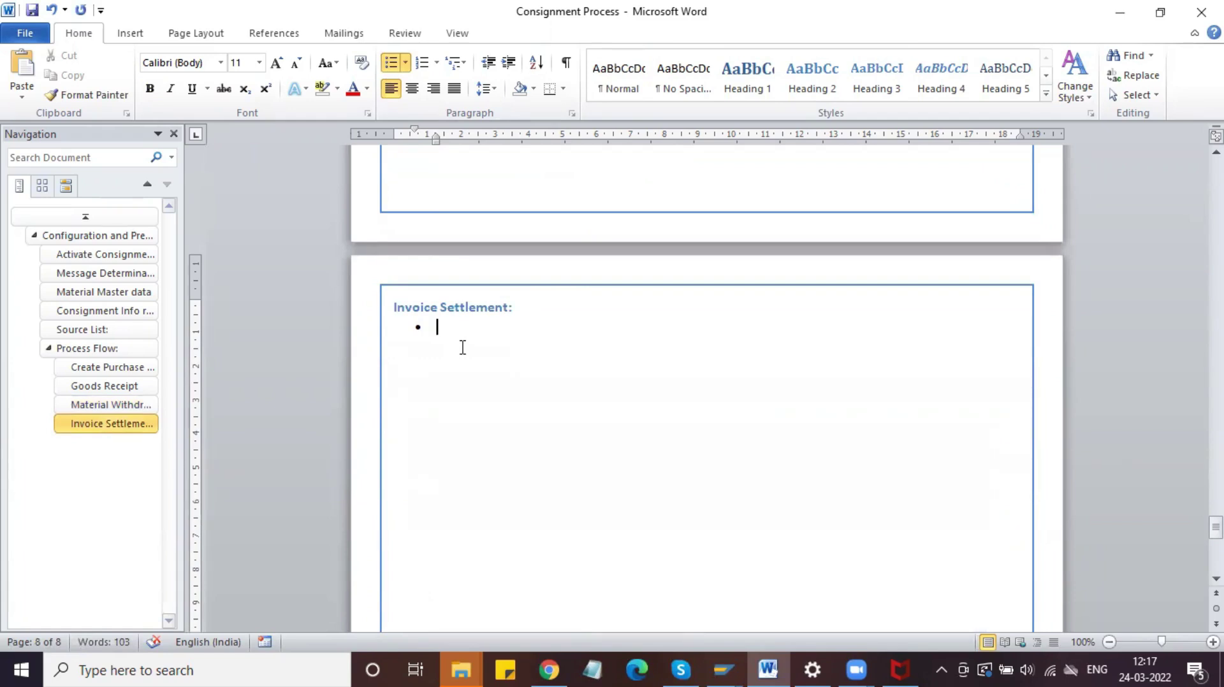
{"action": "type", "text": "T-Code: MRKO"}
{"action": "key", "text": "Return"}
{"action": "key", "text": "Return"}
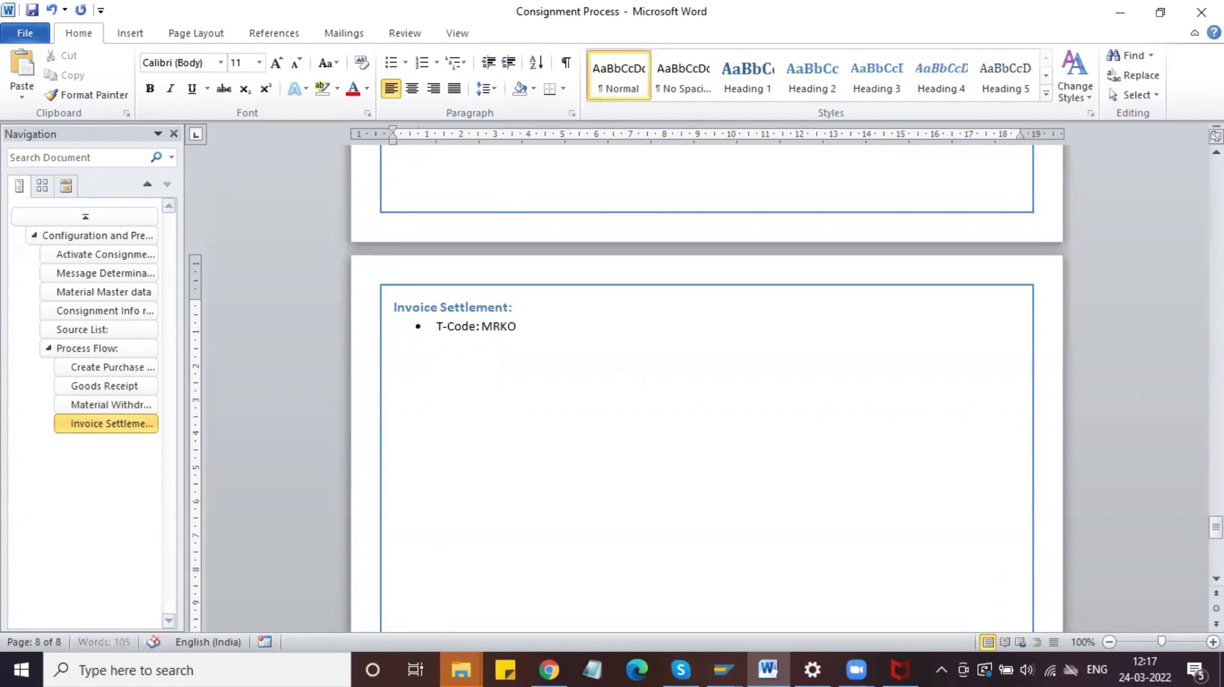
Switch to the SAP material document window and start transaction MRKO in a new session
{"action": "left_click", "coordinate": [723, 669]}
{"action": "left_click", "coordinate": [1008, 561]}
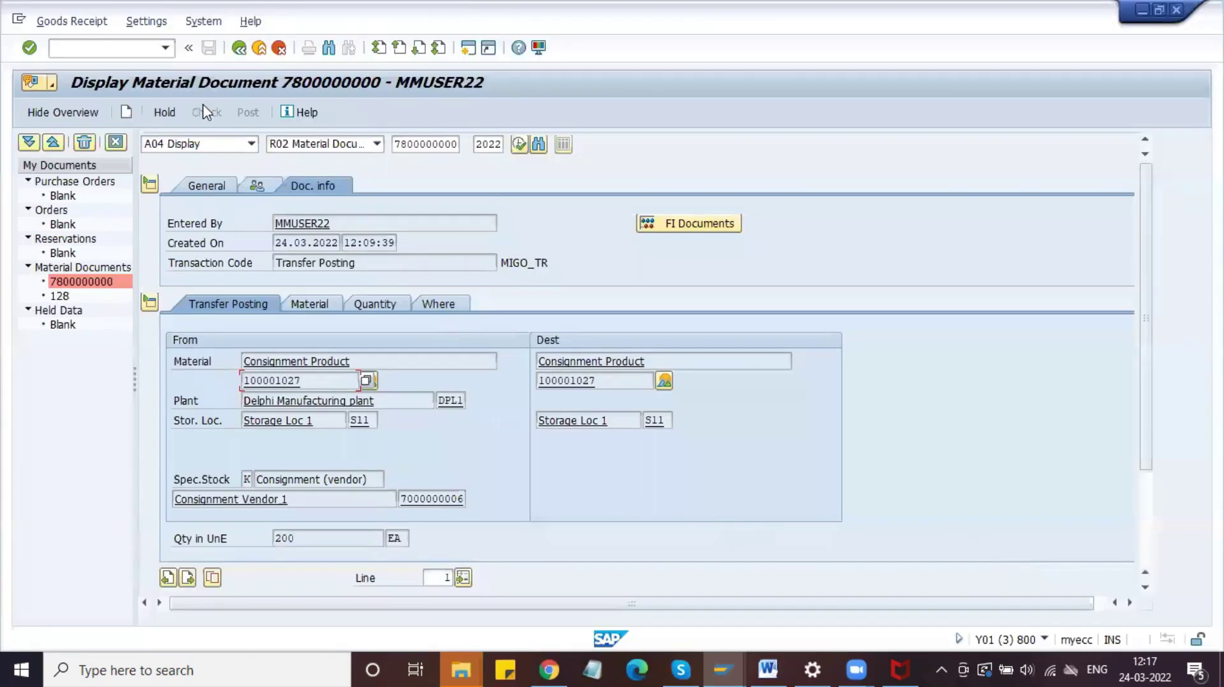
{"action": "left_click", "coordinate": [465, 50]}
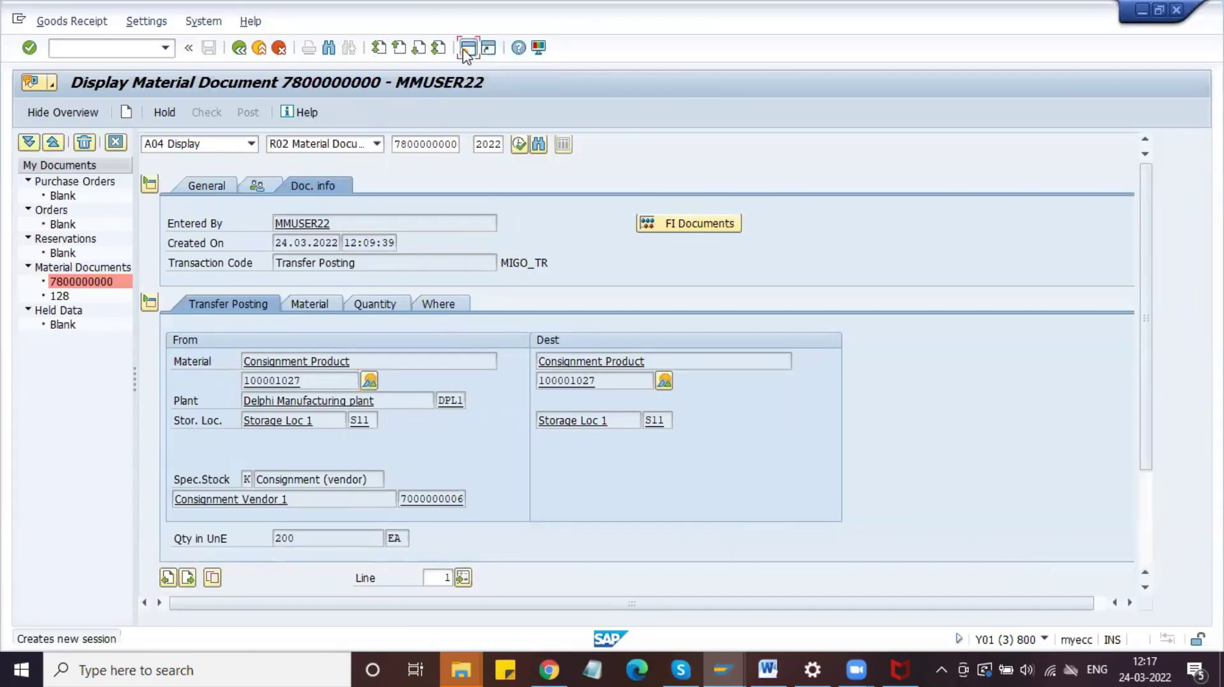
{"action": "type", "text": "MRKO"}
{"action": "key", "text": "Return"}
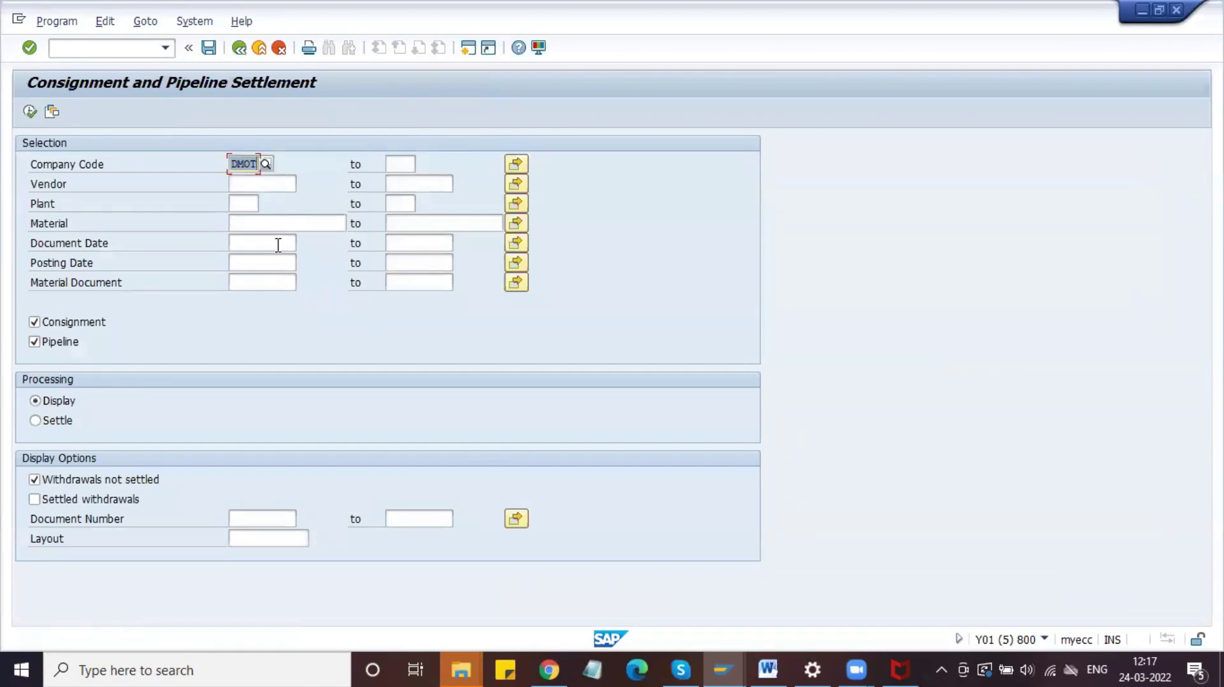
Copy the vendor number from the standard purchase order session into the Vendor field of the Consignment and Pipeline Settlement selection
{"action": "left_click", "coordinate": [246, 164]}
{"action": "left_click", "coordinate": [242, 185]}
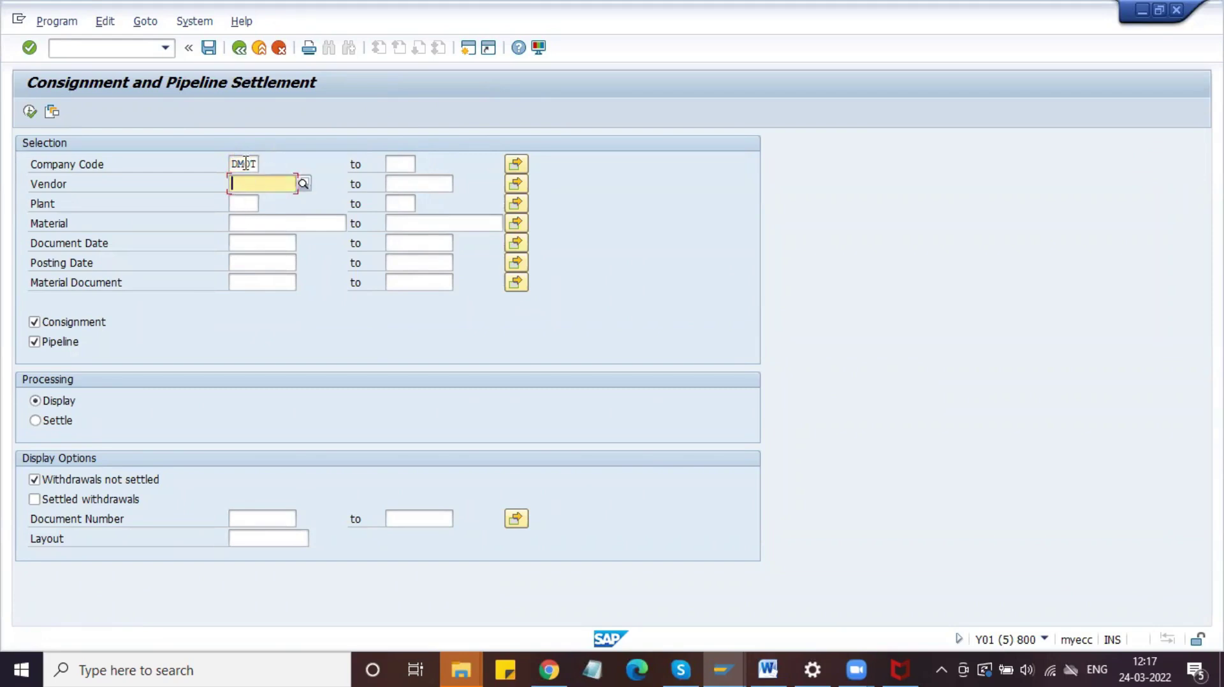
{"action": "left_click", "coordinate": [245, 164]}
{"action": "left_click", "coordinate": [250, 184]}
{"action": "mouse_move", "coordinate": [724, 670]}
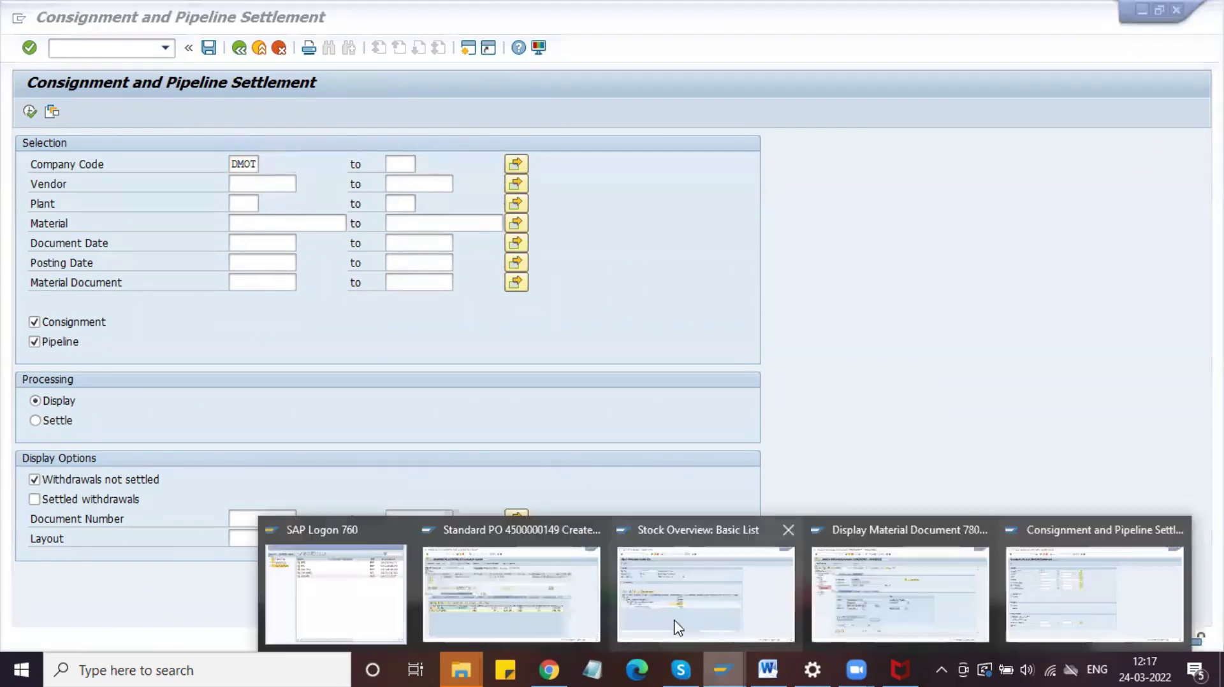
{"action": "left_click", "coordinate": [553, 584]}
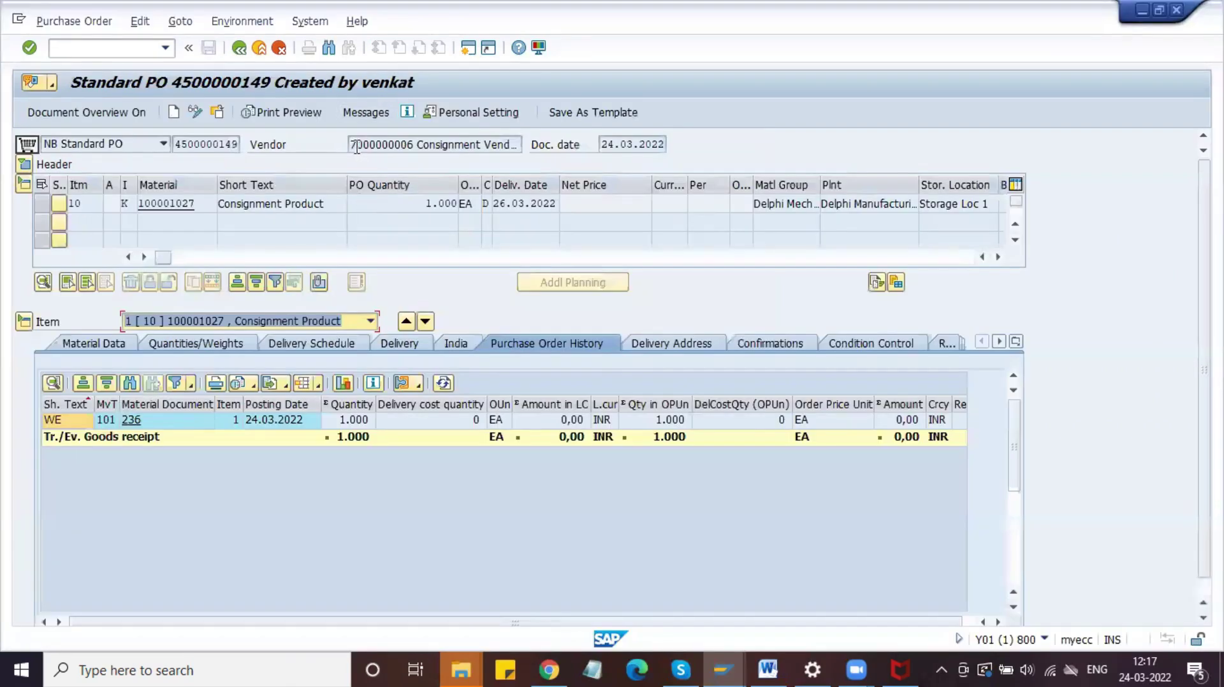
{"action": "left_click_drag", "start_coordinate": [350, 145], "coordinate": [405, 145]}
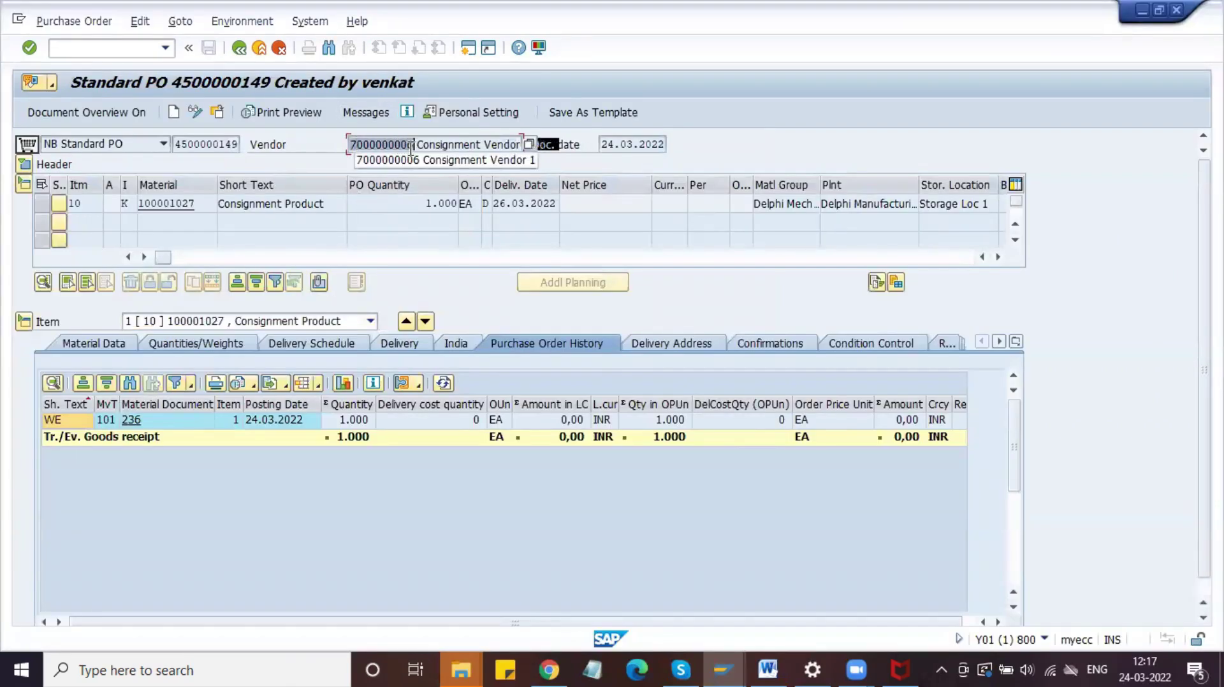
{"action": "key", "text": "alt+Tab"}
{"action": "key", "text": "ctrl+v"}
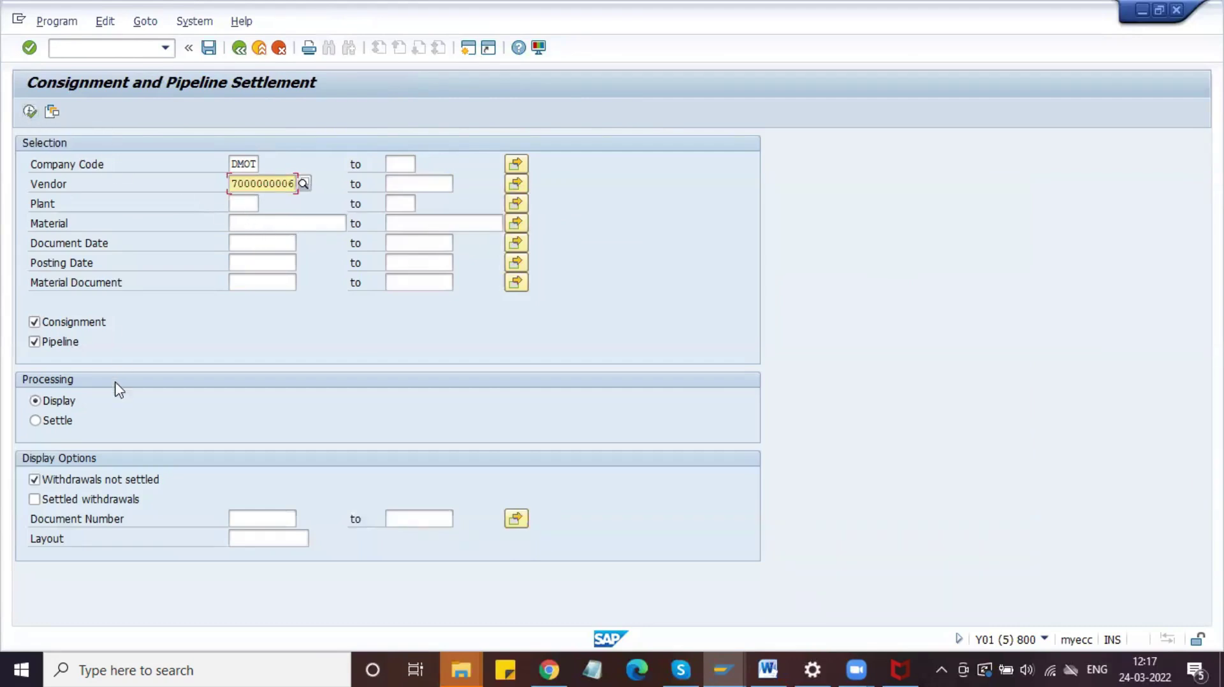
Run the settlement report in Display mode and examine its vendor, material document, material, quantity withdrawn, amount, document number and info columns
{"action": "left_click", "coordinate": [58, 404]}
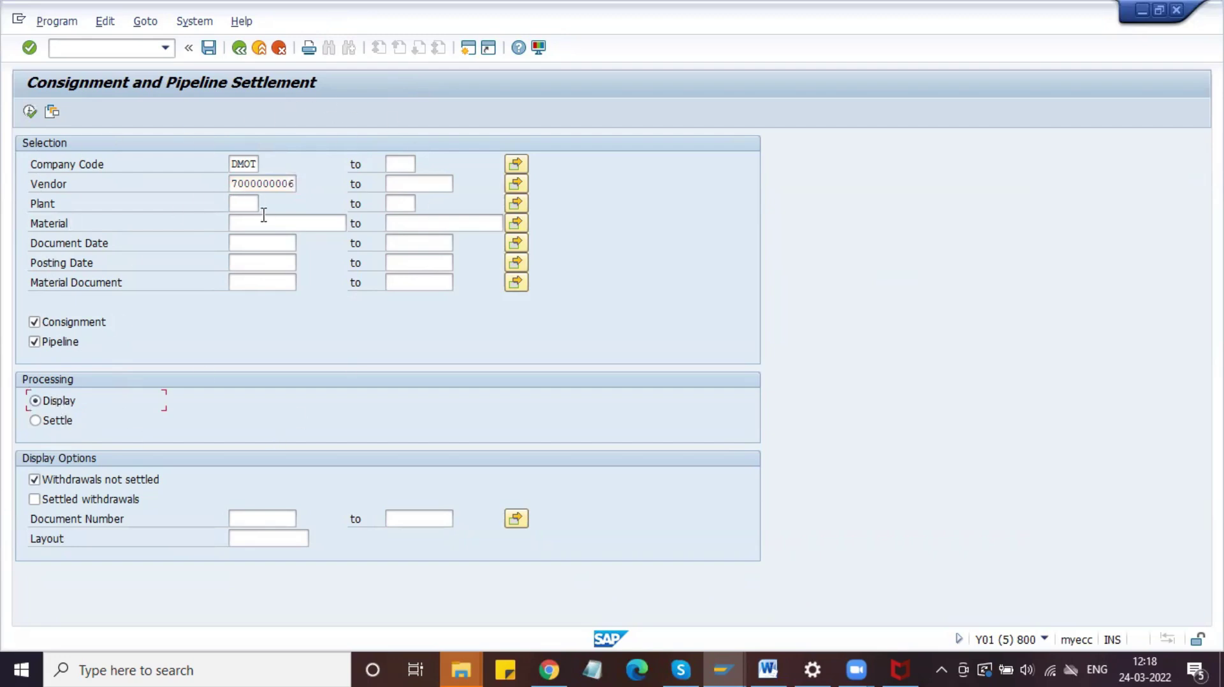
{"action": "left_click", "coordinate": [30, 113]}
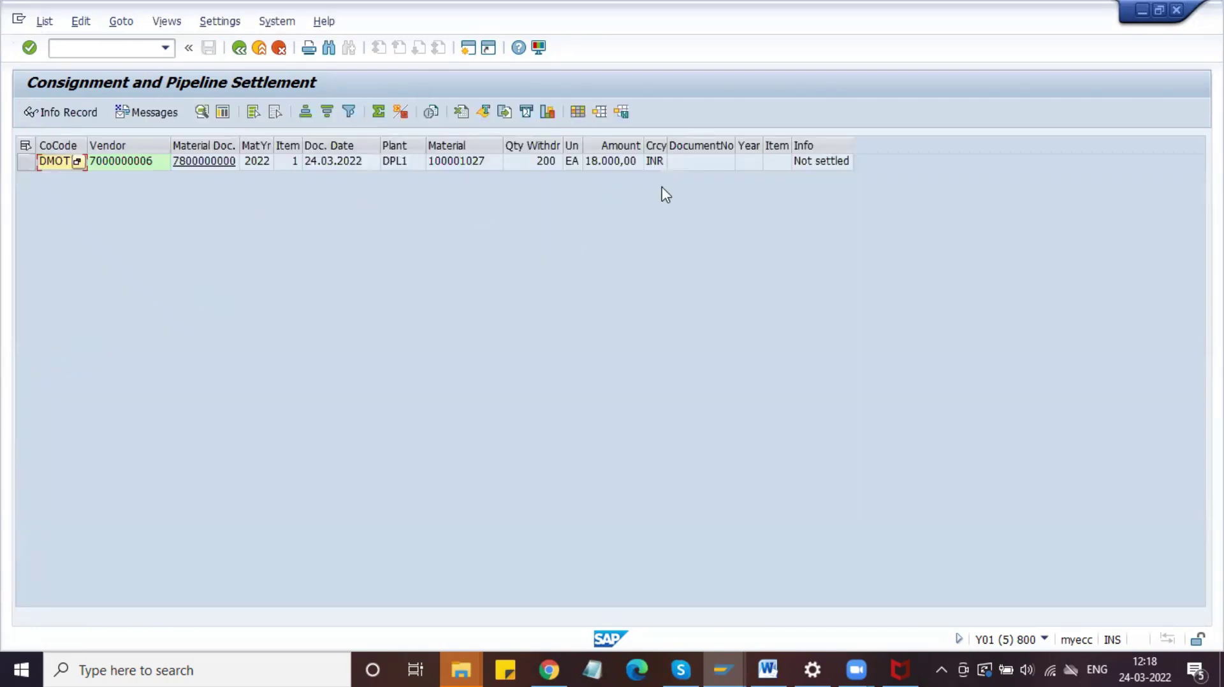
{"action": "left_click", "coordinate": [143, 146]}
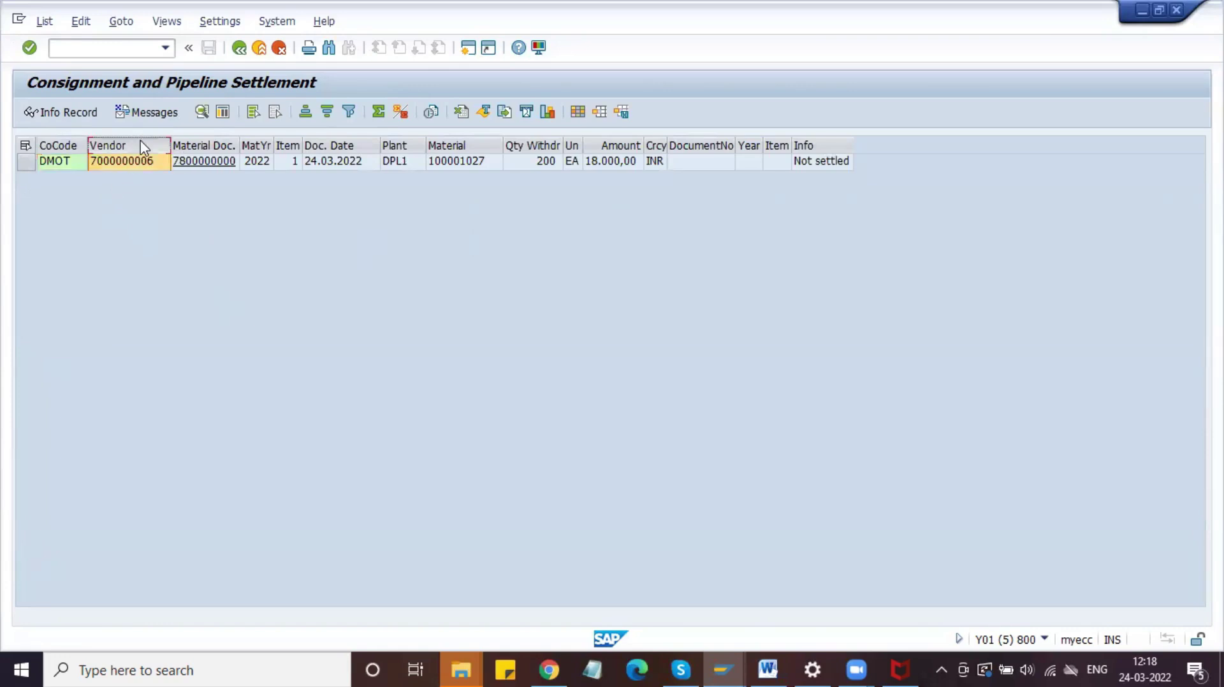
{"action": "left_click", "coordinate": [228, 147]}
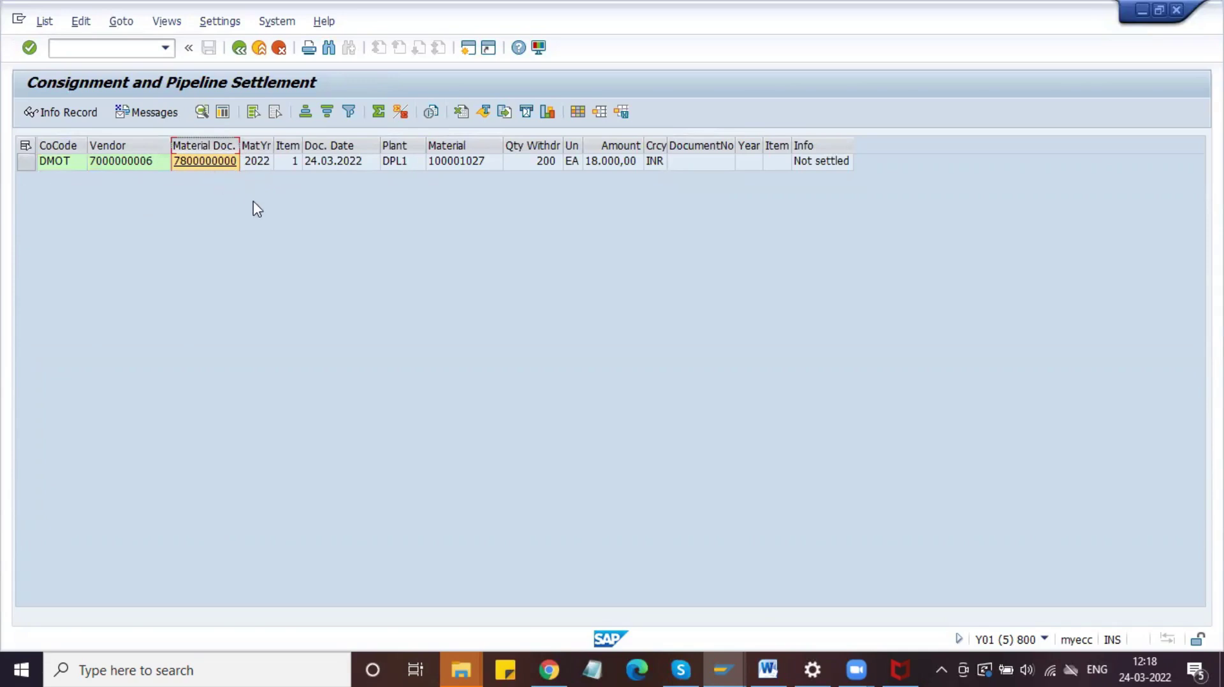
{"action": "left_click", "coordinate": [479, 146]}
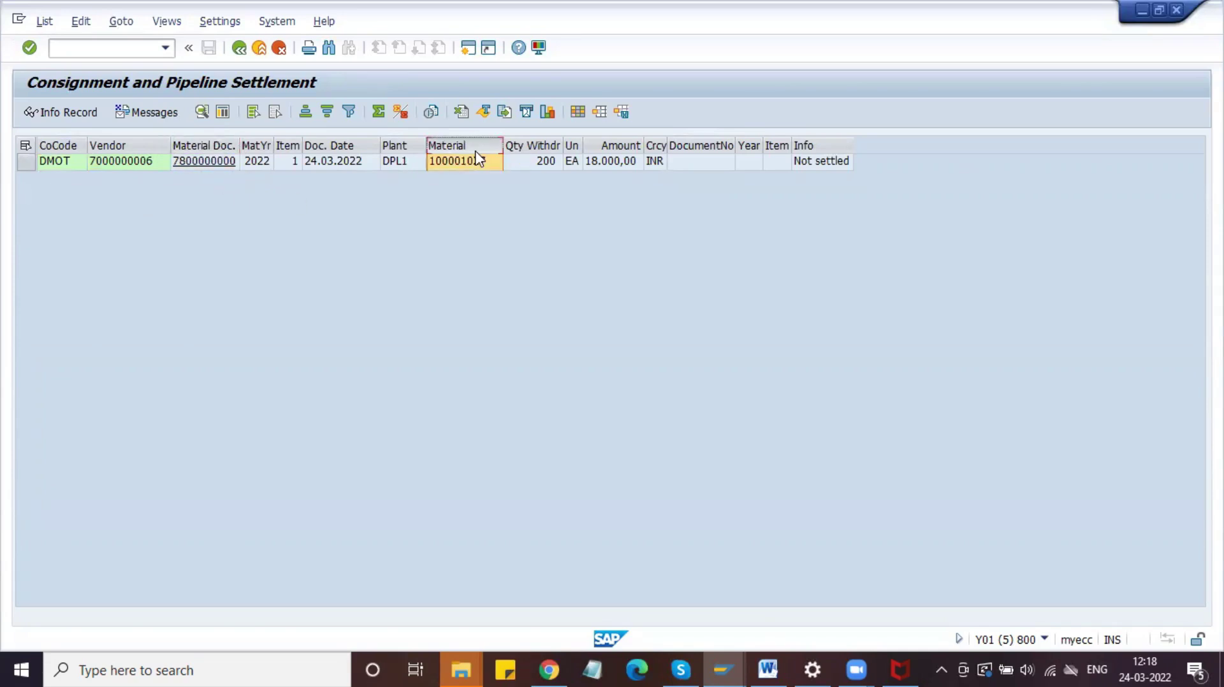
{"action": "left_click", "coordinate": [542, 146]}
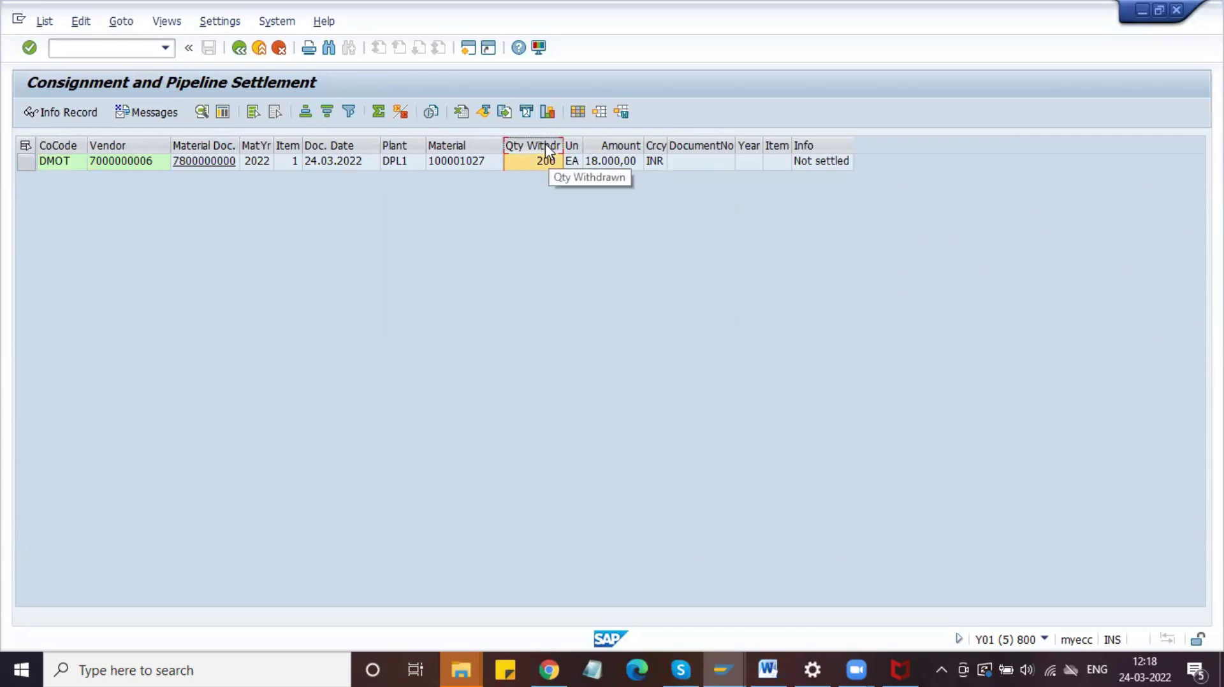
{"action": "left_click", "coordinate": [603, 145]}
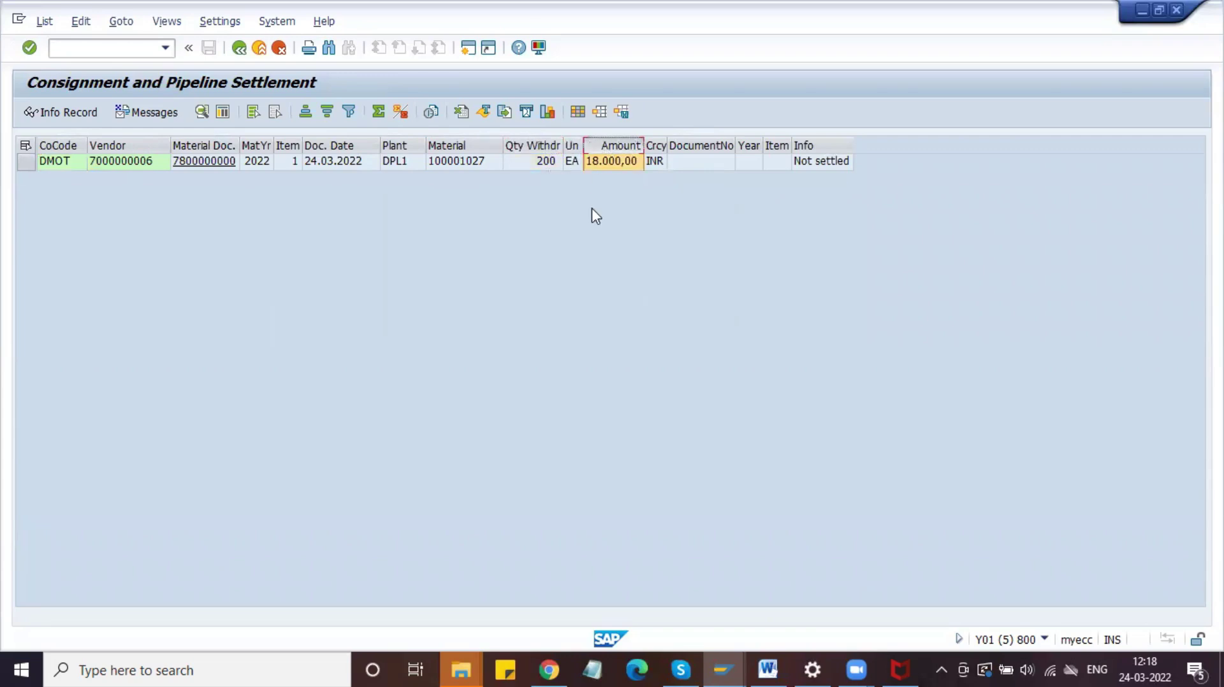
{"action": "left_click", "coordinate": [715, 148]}
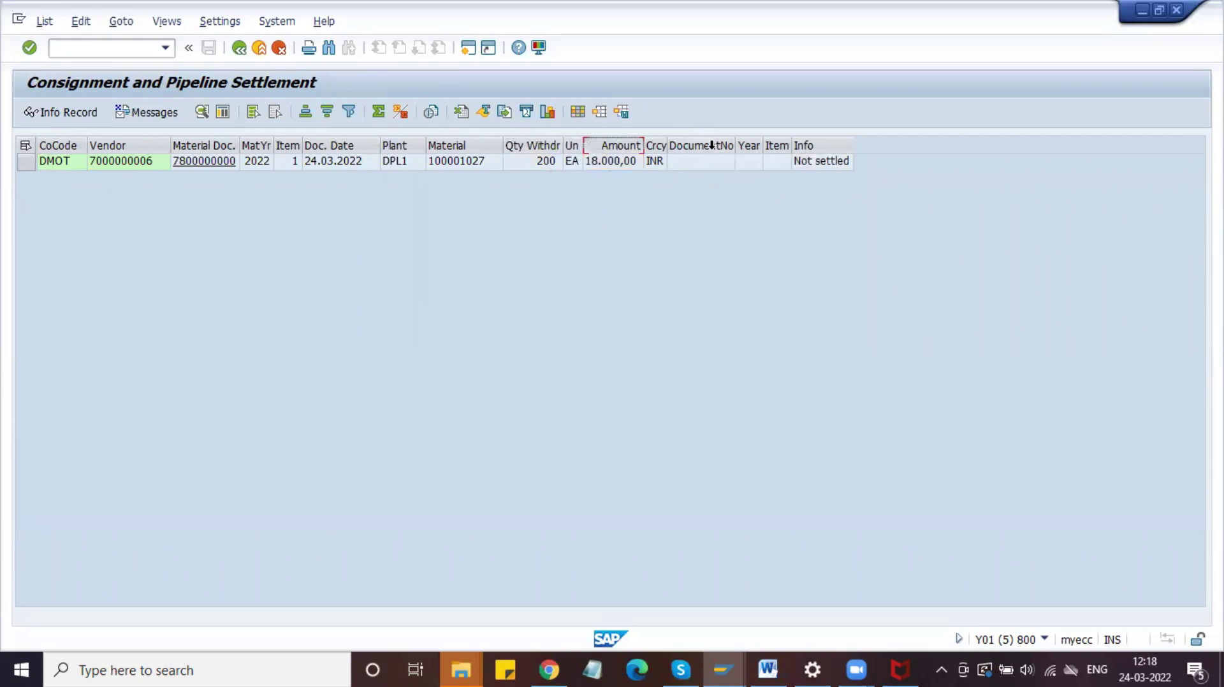
{"action": "left_click", "coordinate": [802, 151]}
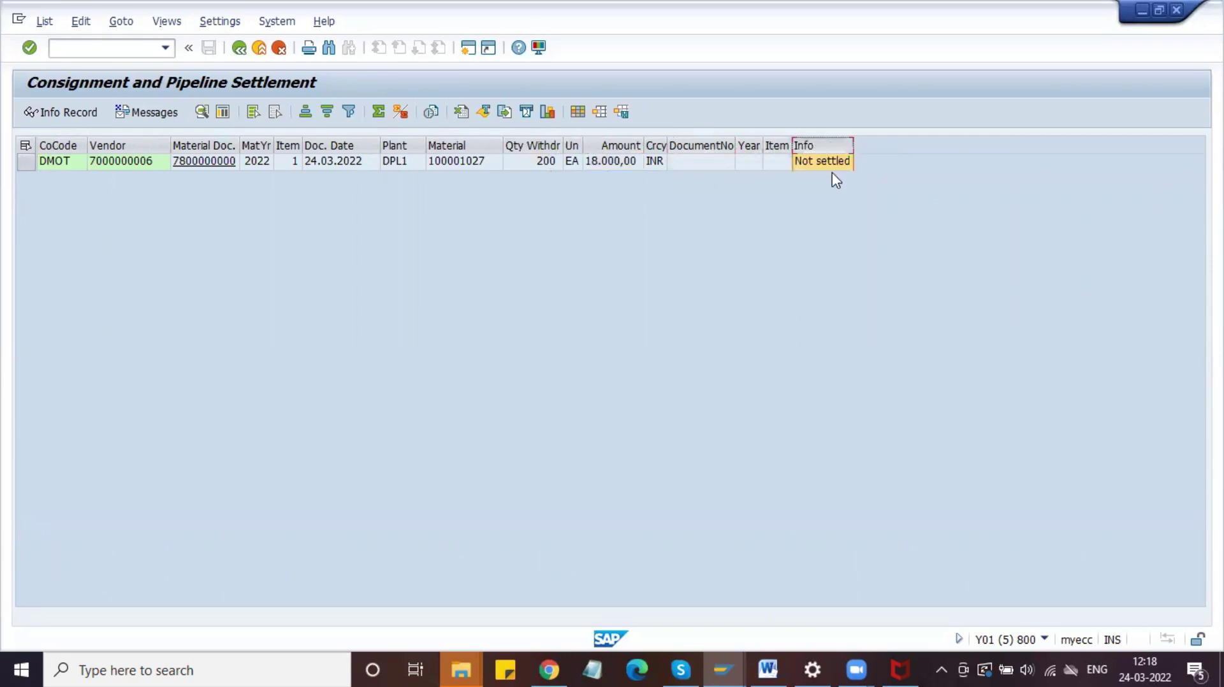
Return to the settlement selection screen, set the processing mode to Settle and exclude Pipeline from the selection
{"action": "left_click", "coordinate": [240, 49]}
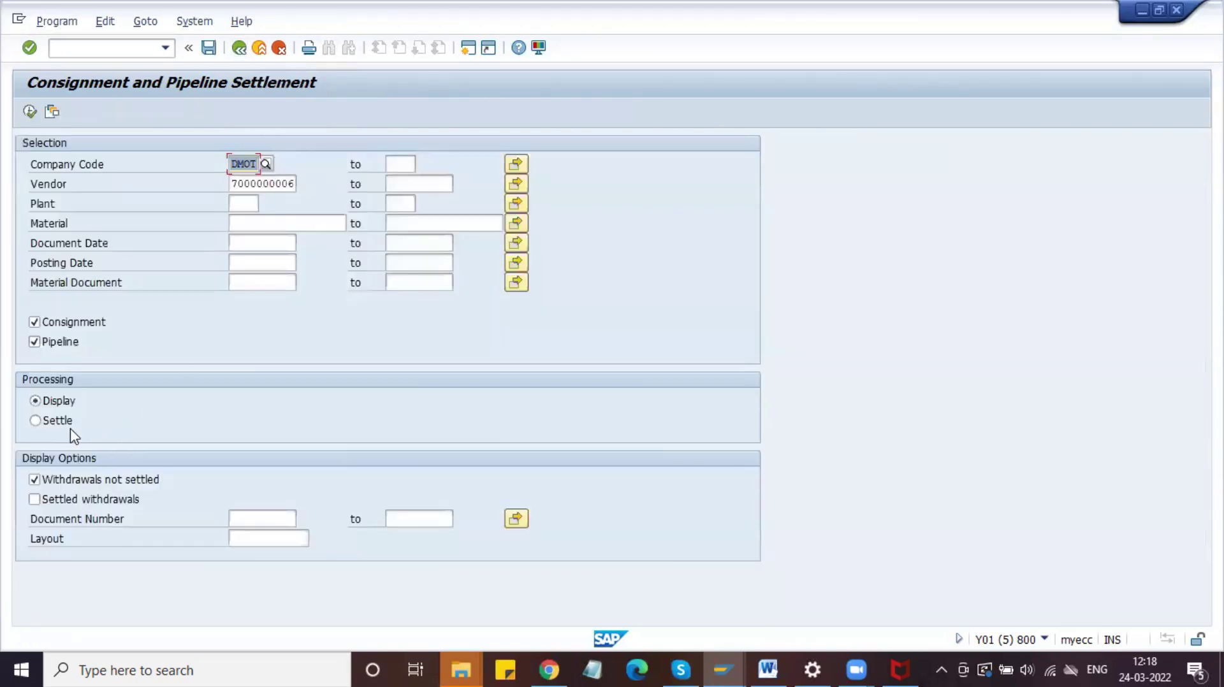
{"action": "left_click", "coordinate": [36, 422]}
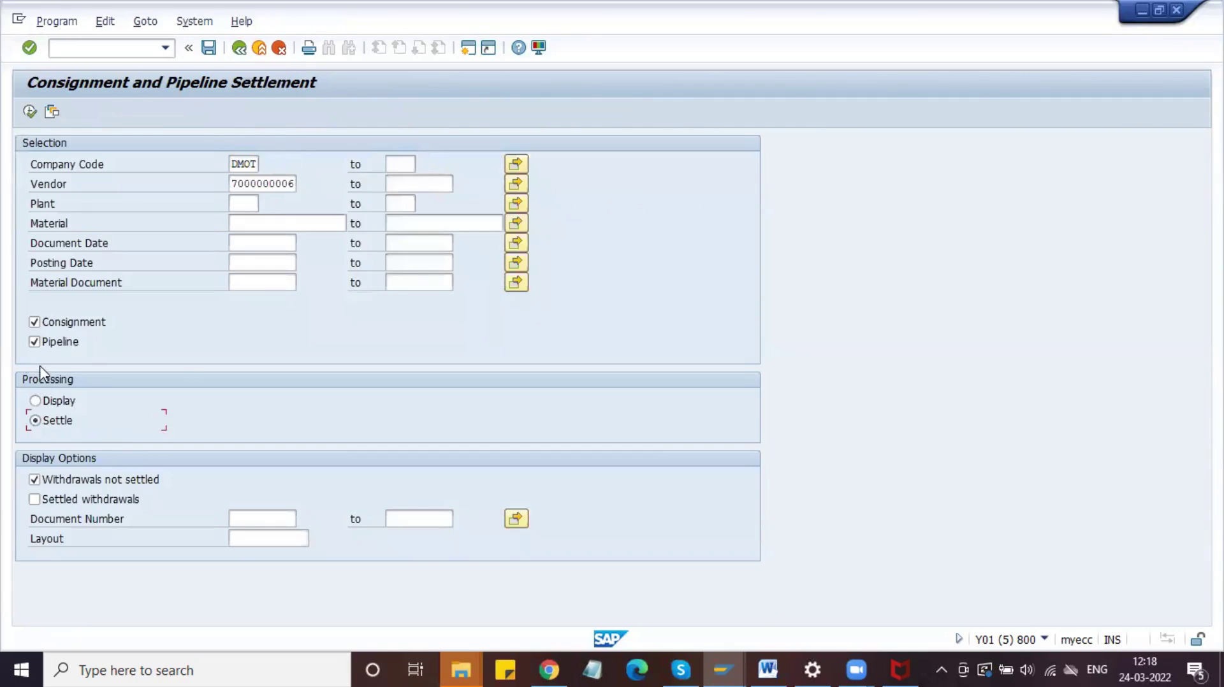
{"action": "left_click", "coordinate": [36, 343]}
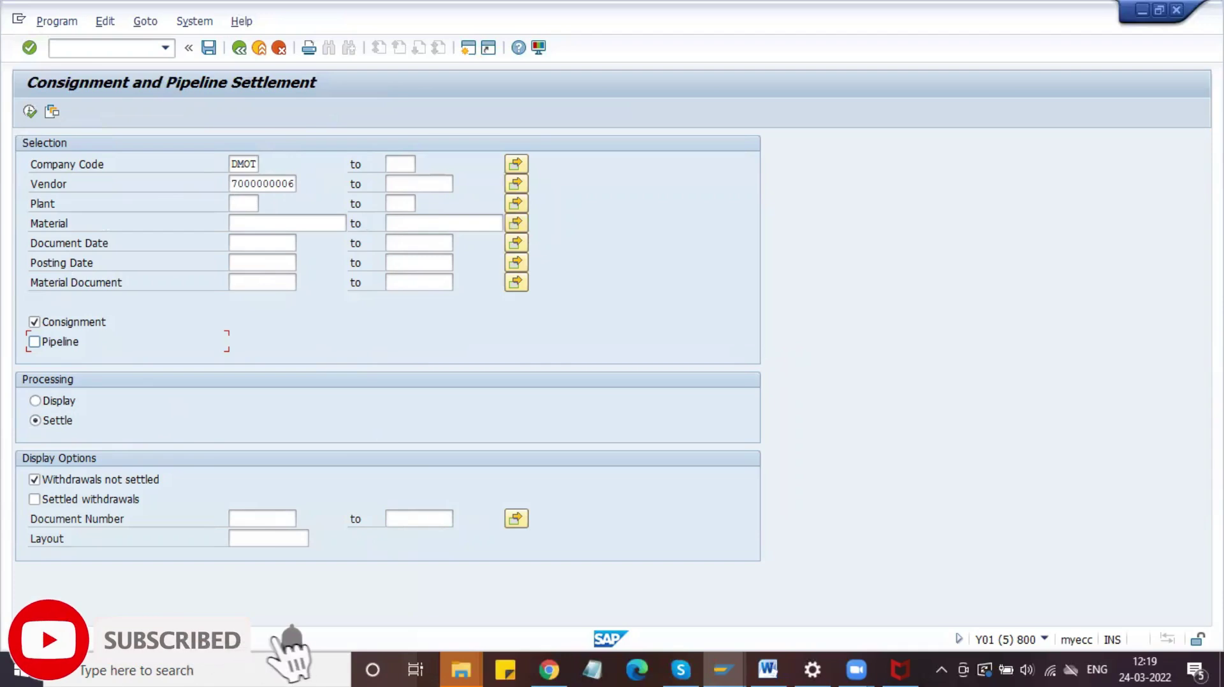
Capture the settlement selection screen from the toolbar down to the display options with Greenshot and open it in the image editor
{"action": "key", "text": "alt+shift+t"}
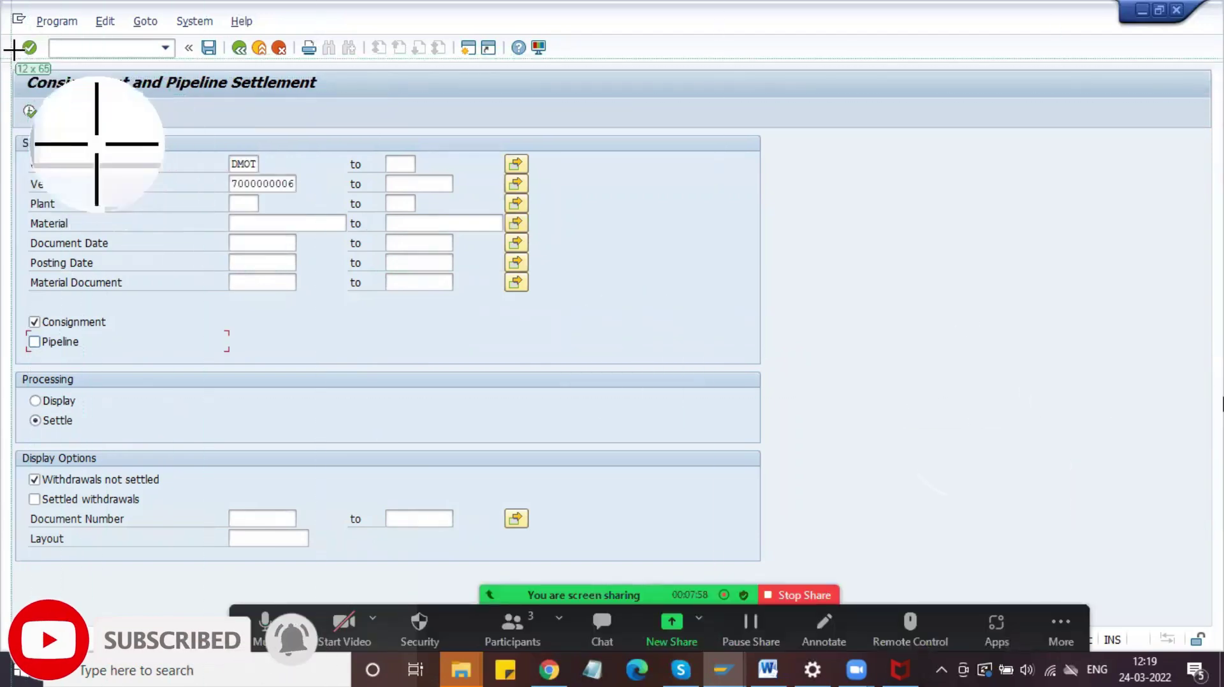
{"action": "left_click_drag", "start_coordinate": [1, 25], "coordinate": [769, 568]}
{"action": "left_click", "coordinate": [808, 438]}
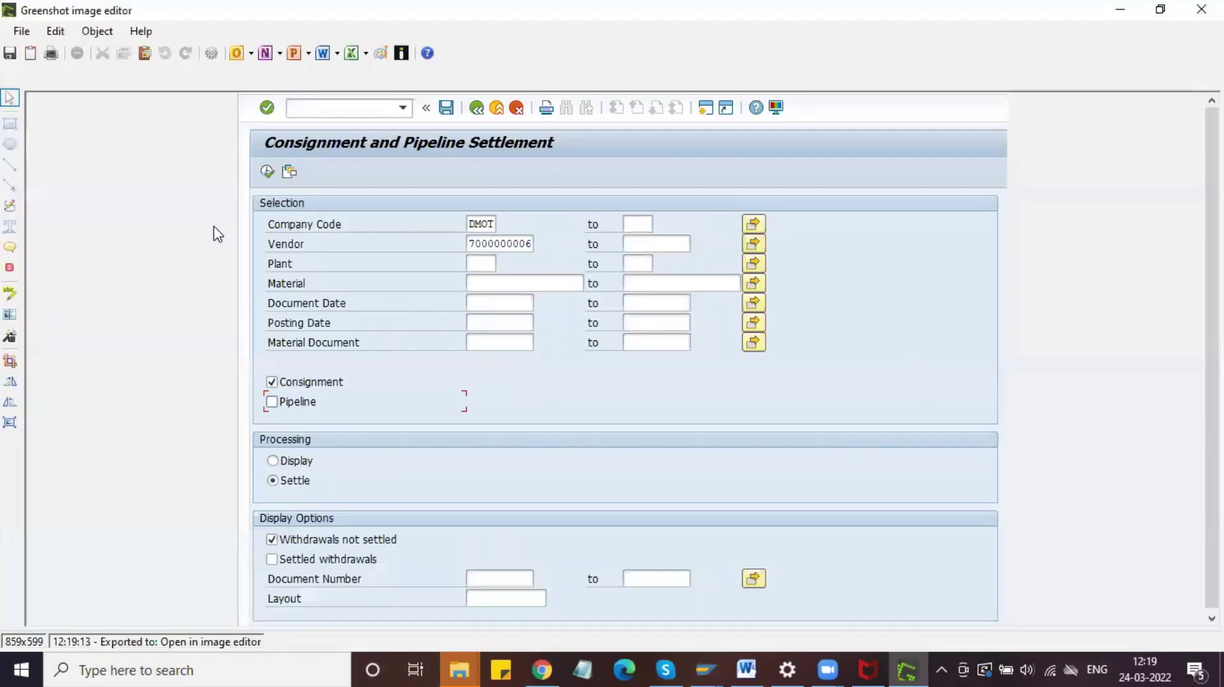
Outline the Settle option in the screenshot with a red rectangle of line thickness 2
{"action": "left_click", "coordinate": [10, 123]}
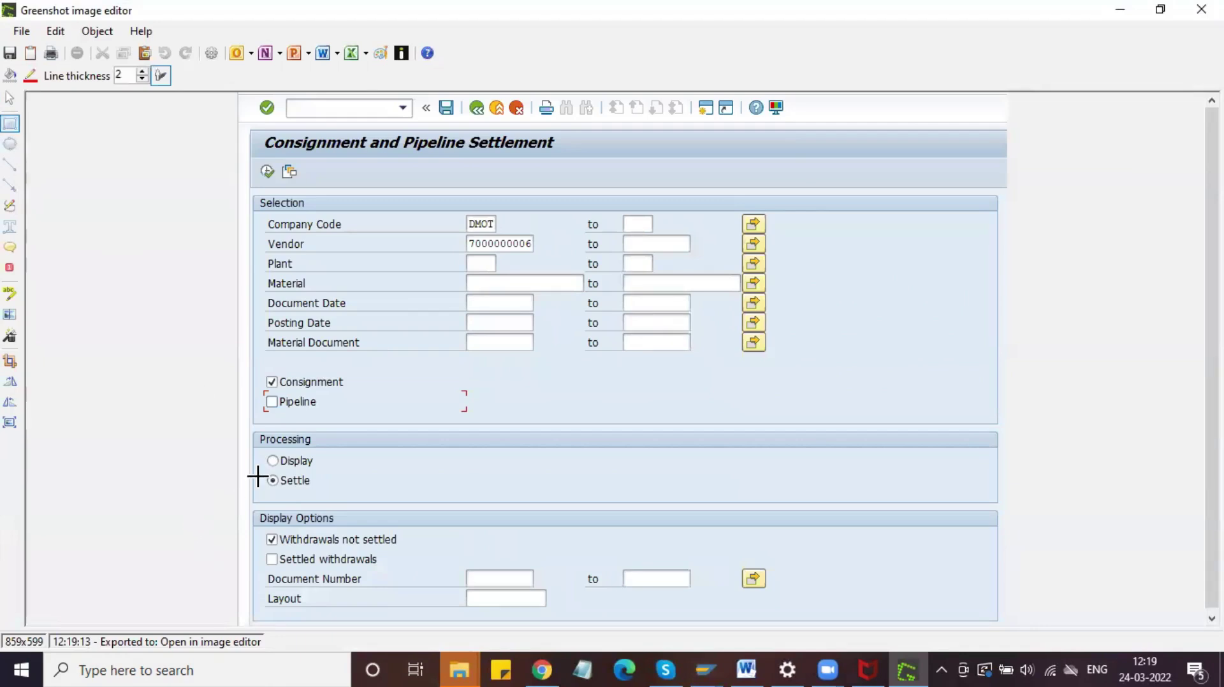
{"action": "left_click_drag", "start_coordinate": [260, 470], "coordinate": [326, 489]}
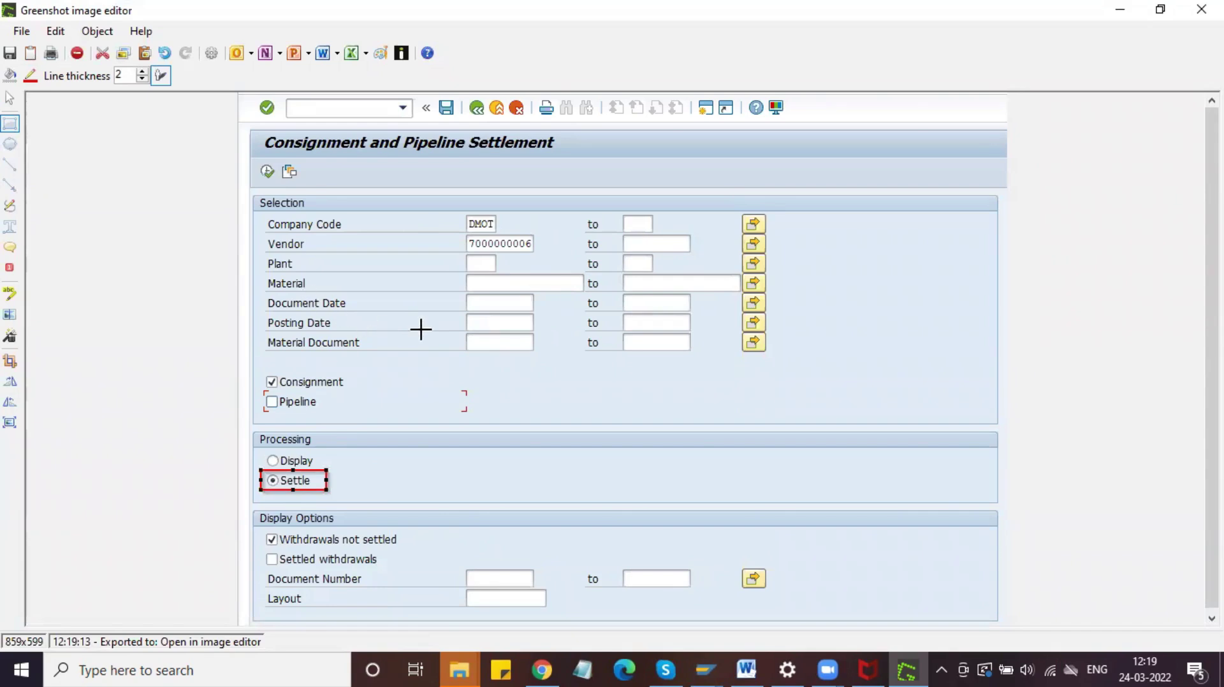
Copy the screenshot with the outlined Settle option to the clipboard
{"action": "left_click", "coordinate": [22, 30]}
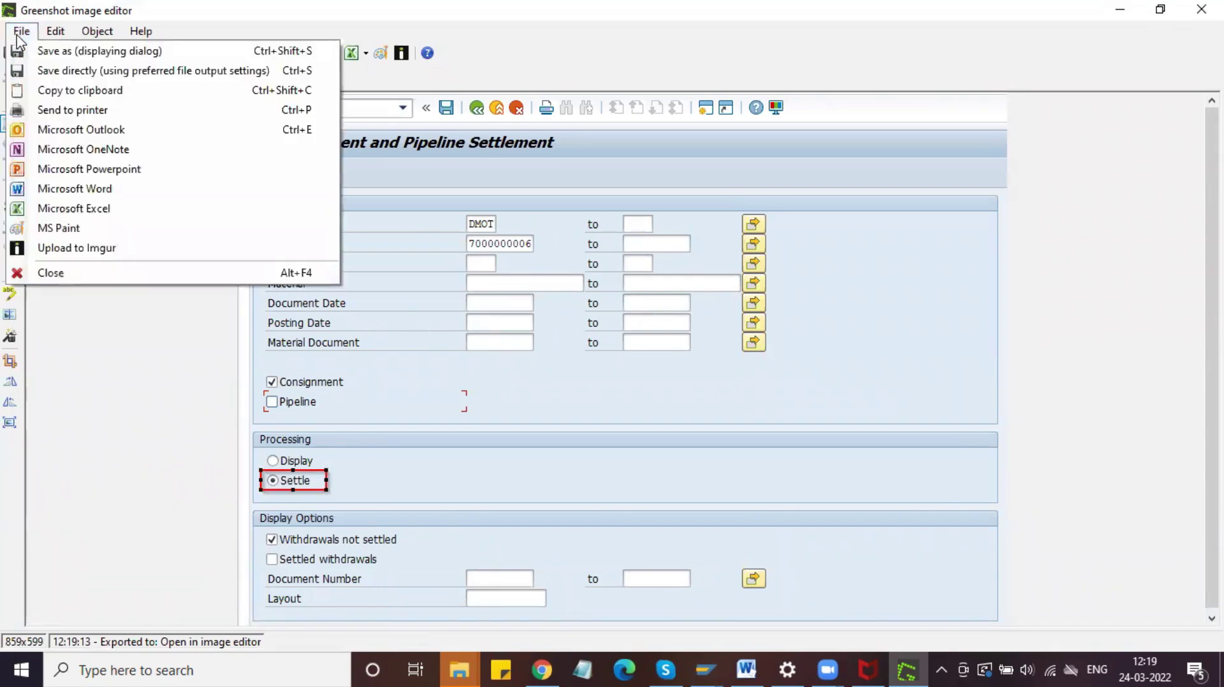
{"action": "left_click", "coordinate": [84, 112]}
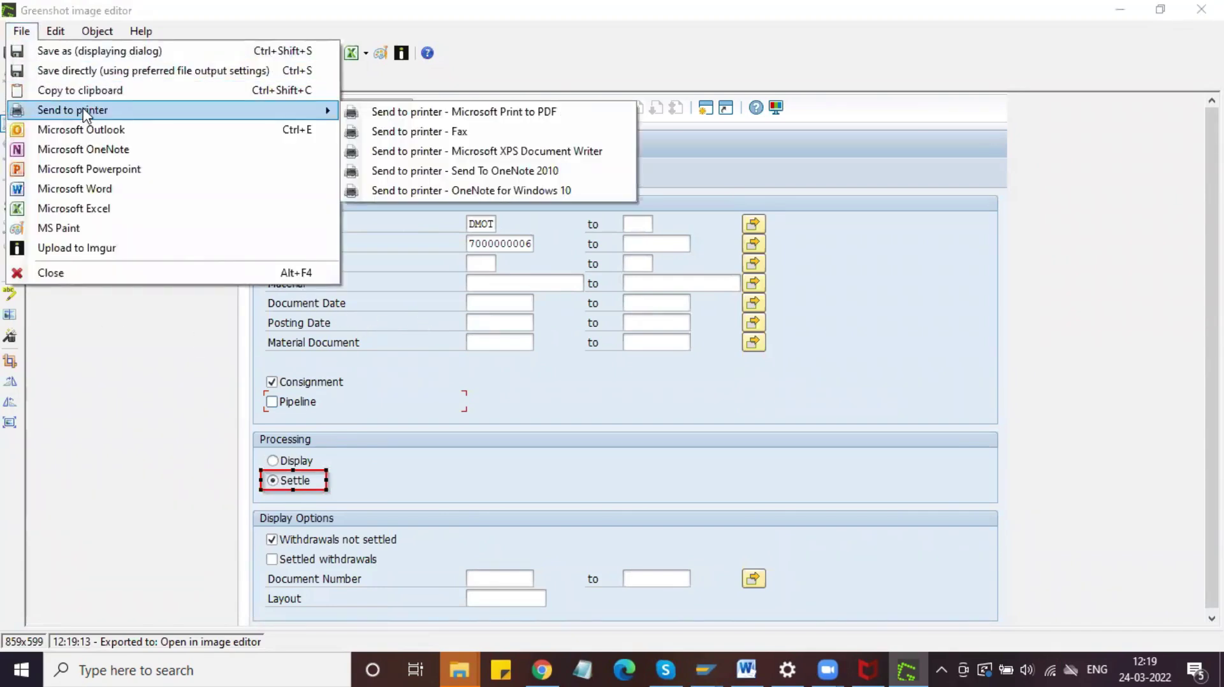
{"action": "left_click", "coordinate": [295, 364]}
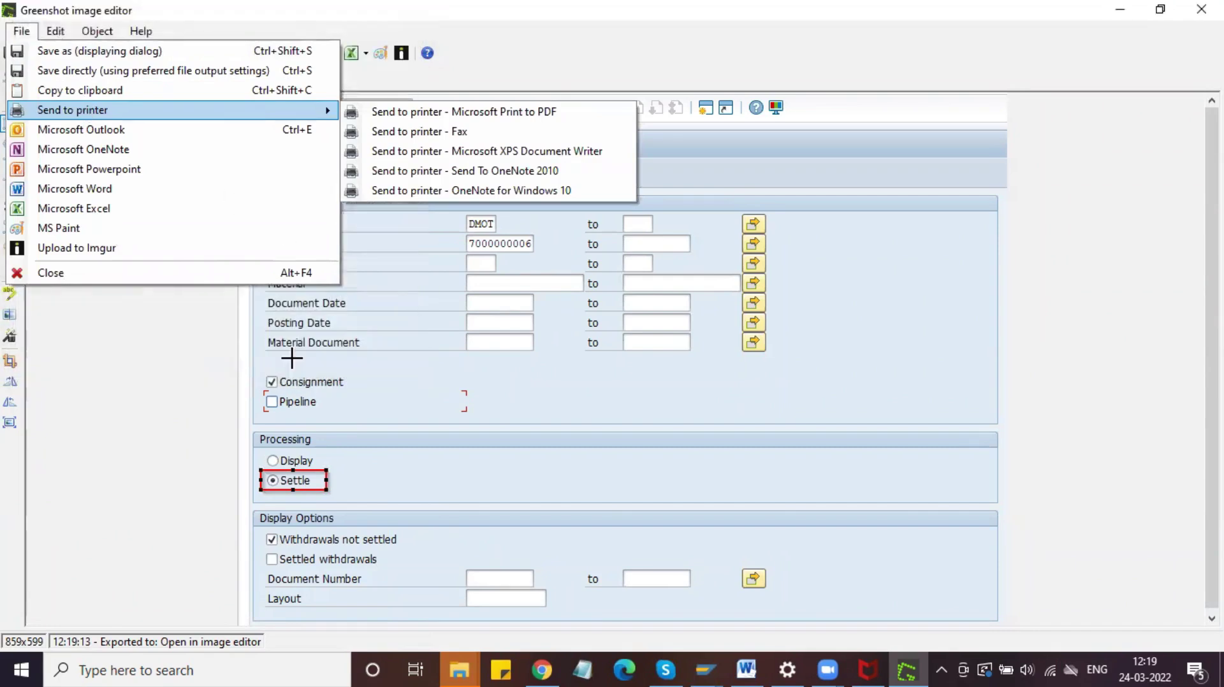
{"action": "left_click", "coordinate": [66, 94]}
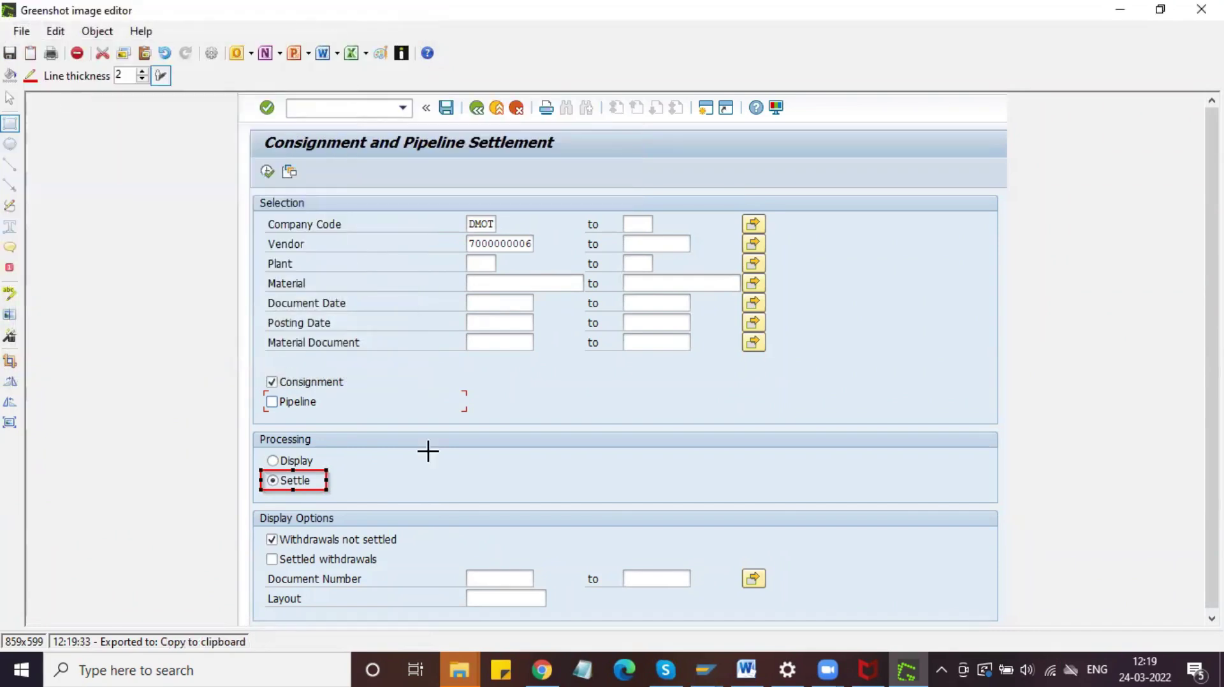
Outline the Consignment checkbox with a red rectangle and copy the annotated screenshot to the clipboard, returning to the Word document
{"action": "left_click_drag", "start_coordinate": [258, 366], "coordinate": [353, 396]}
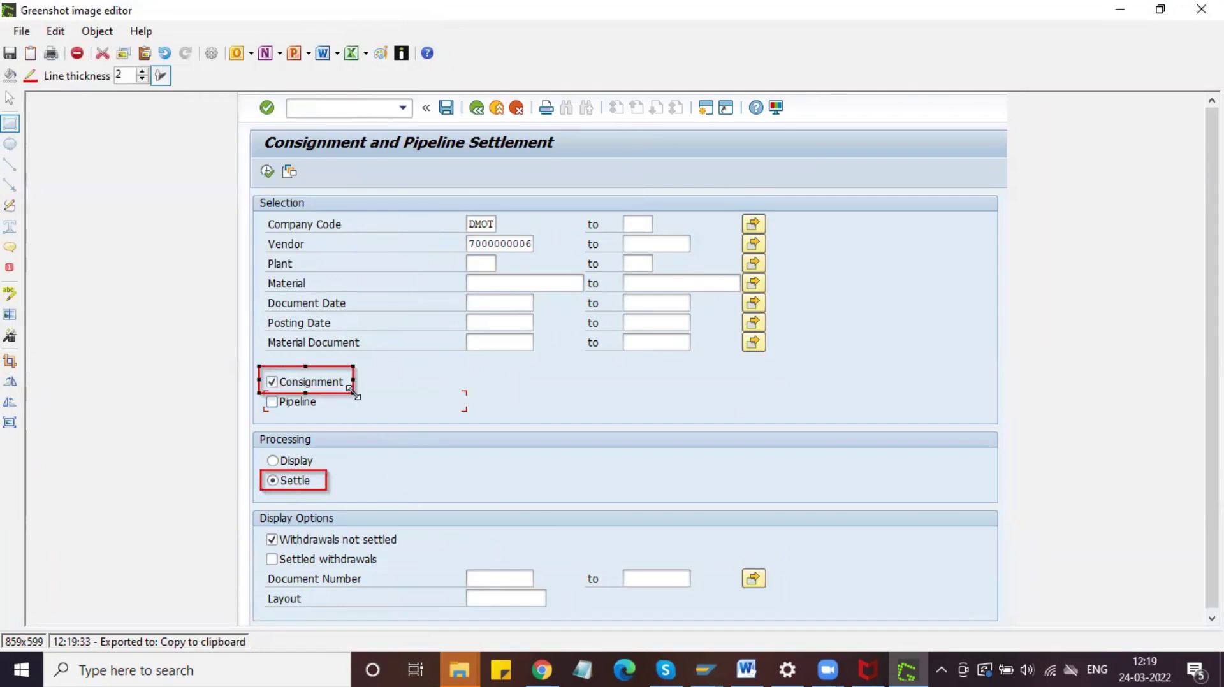
{"action": "left_click", "coordinate": [22, 31]}
{"action": "left_click", "coordinate": [61, 90]}
{"action": "left_click", "coordinate": [755, 670]}
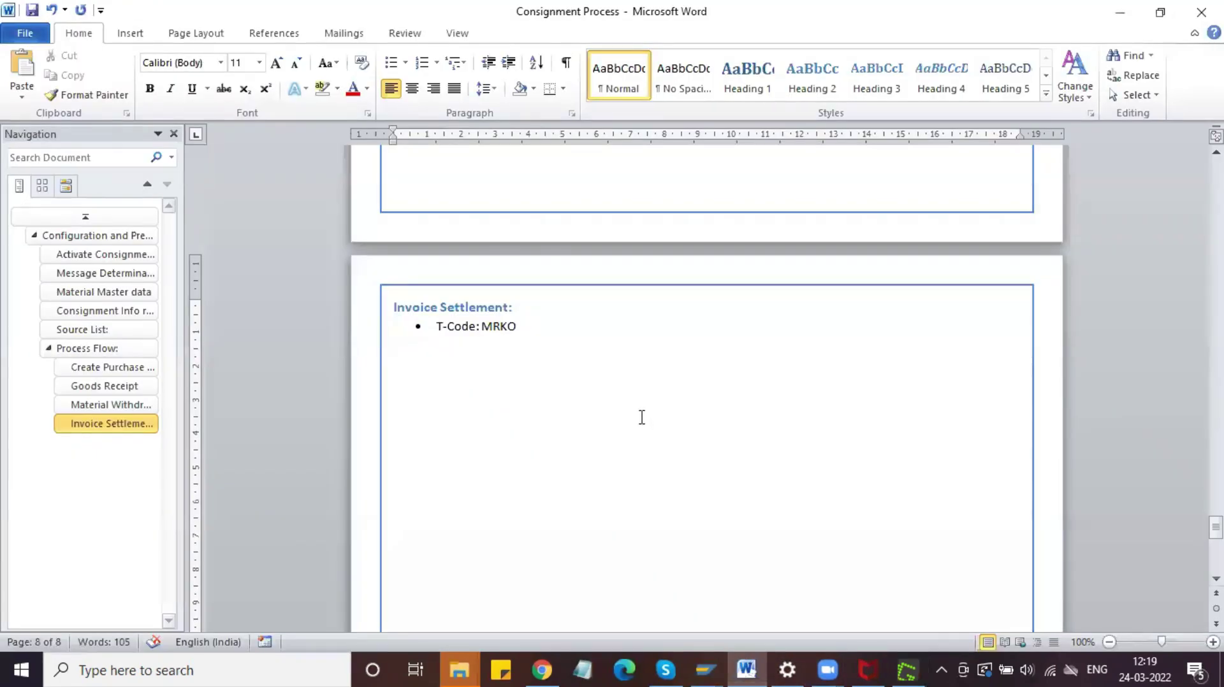
Paste the annotated settlement screenshot below the MRKO T-Code line, shrink it slightly, centre it, and place the cursor beneath it
{"action": "key", "text": "ctrl+v"}
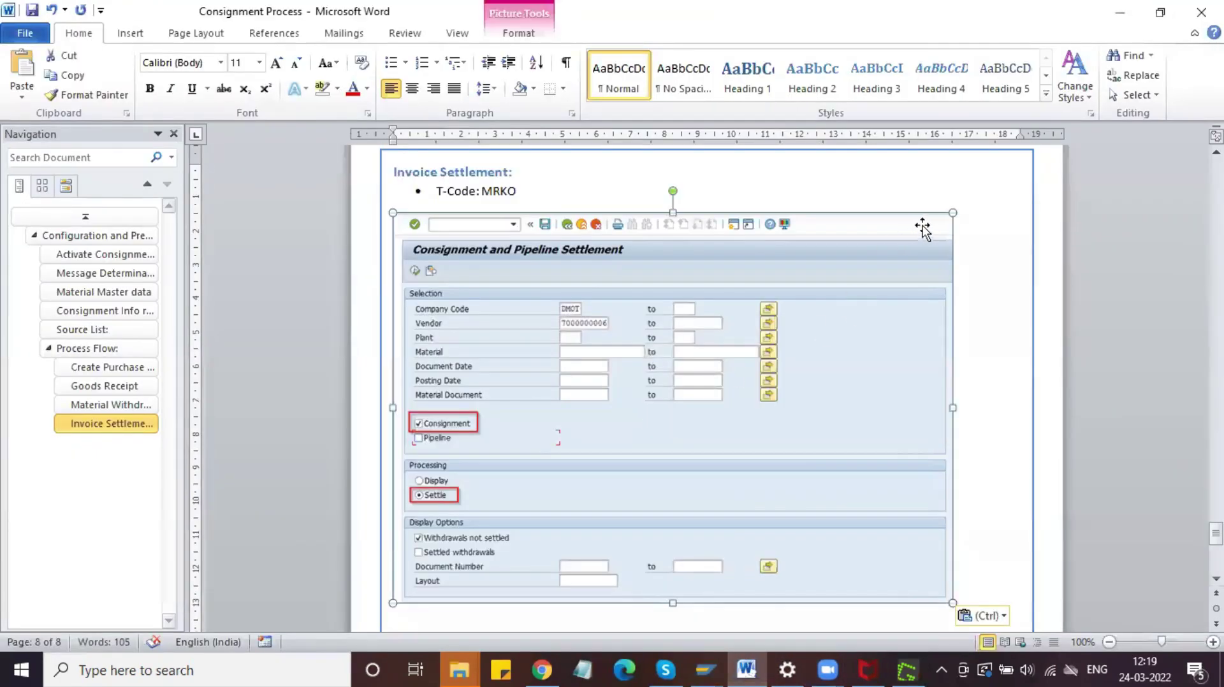
{"action": "left_click_drag", "start_coordinate": [952, 212], "coordinate": [878, 319]}
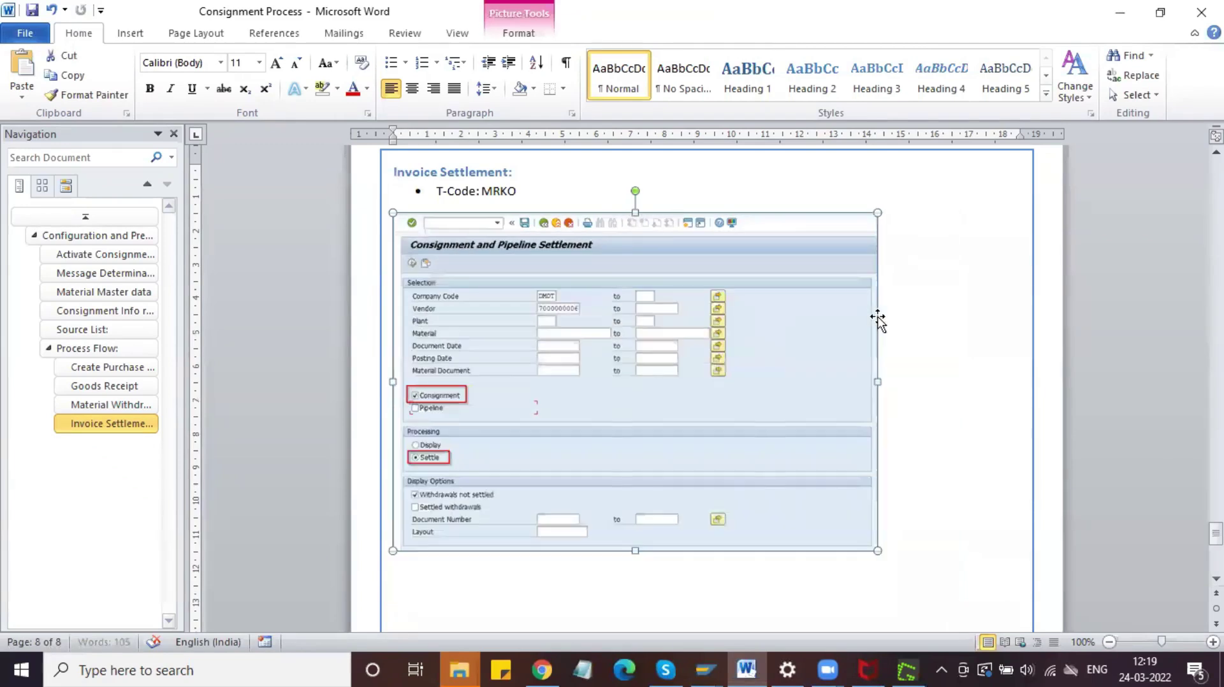
{"action": "left_click", "coordinate": [412, 88]}
{"action": "scroll", "coordinate": [745, 380], "scroll_direction": "down", "scroll_amount": 5}
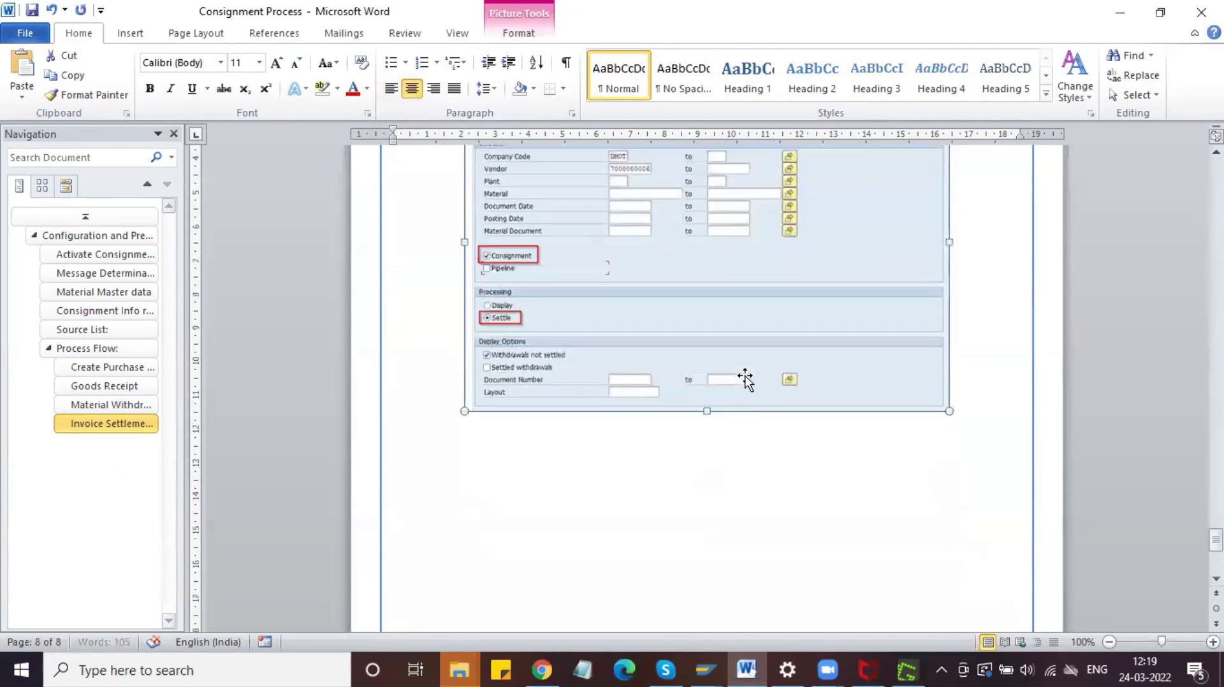
{"action": "left_click", "coordinate": [998, 346]}
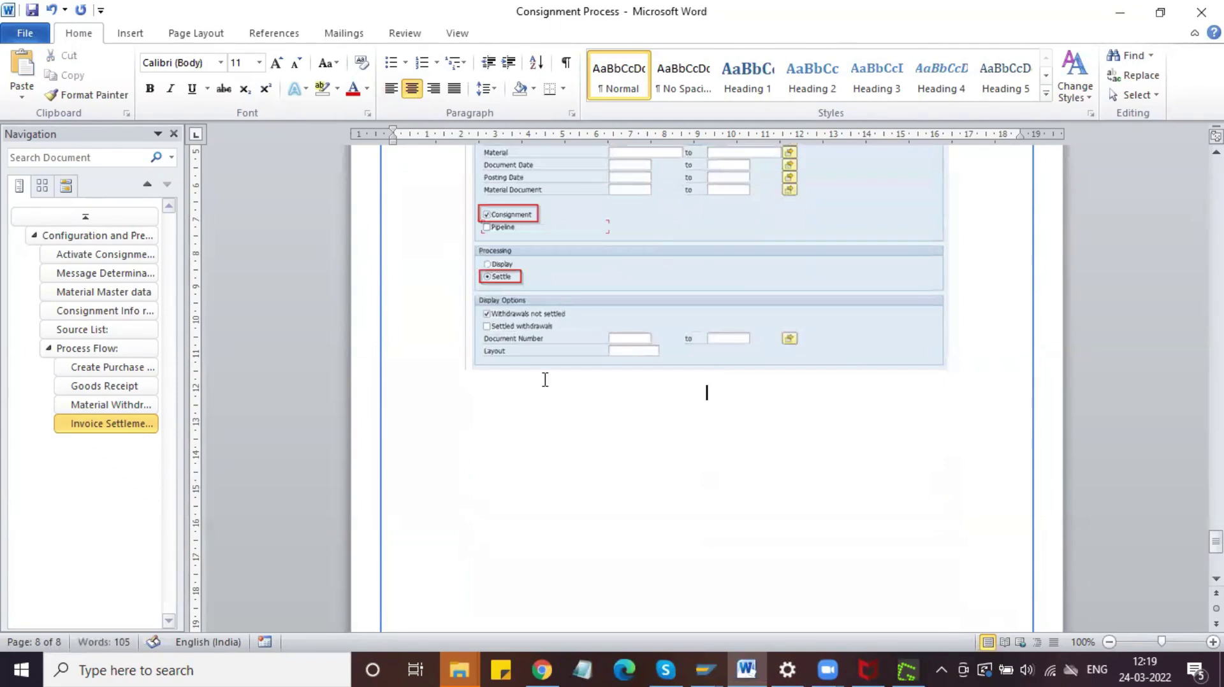
Switch to the Consignment and Pipeline Settlement session in SAP and execute the settlement run
{"action": "key", "text": "alt+Tab"}
{"action": "left_click", "coordinate": [701, 668]}
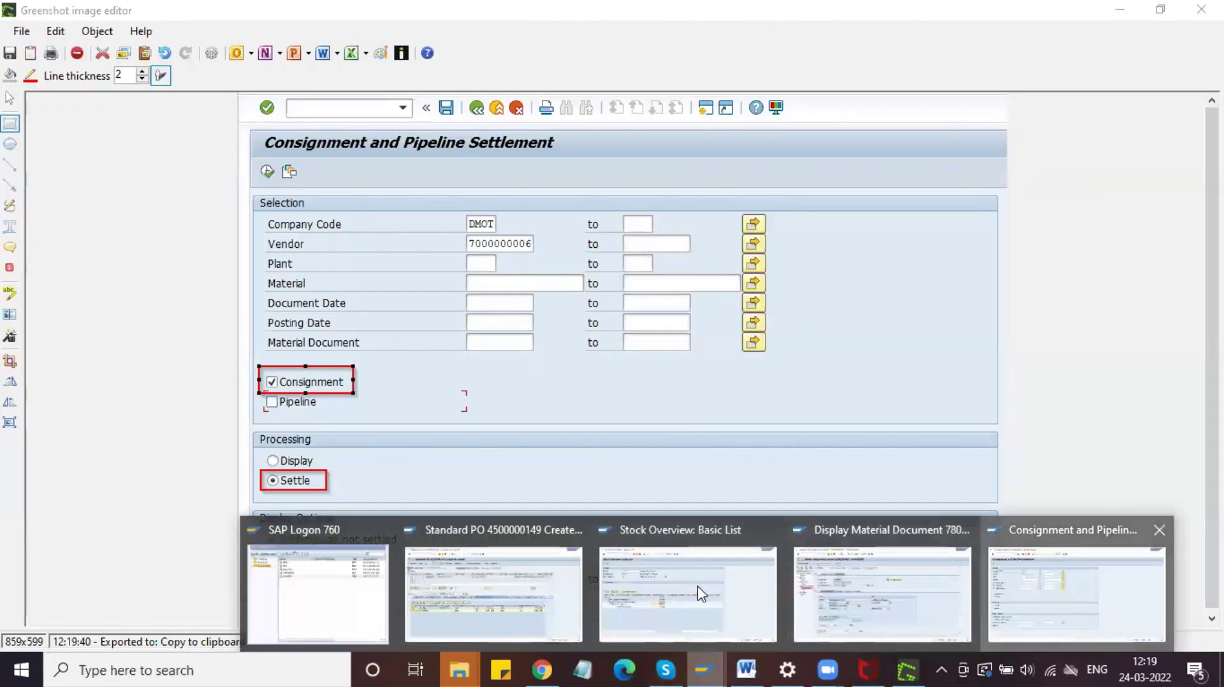
{"action": "left_click", "coordinate": [1078, 593]}
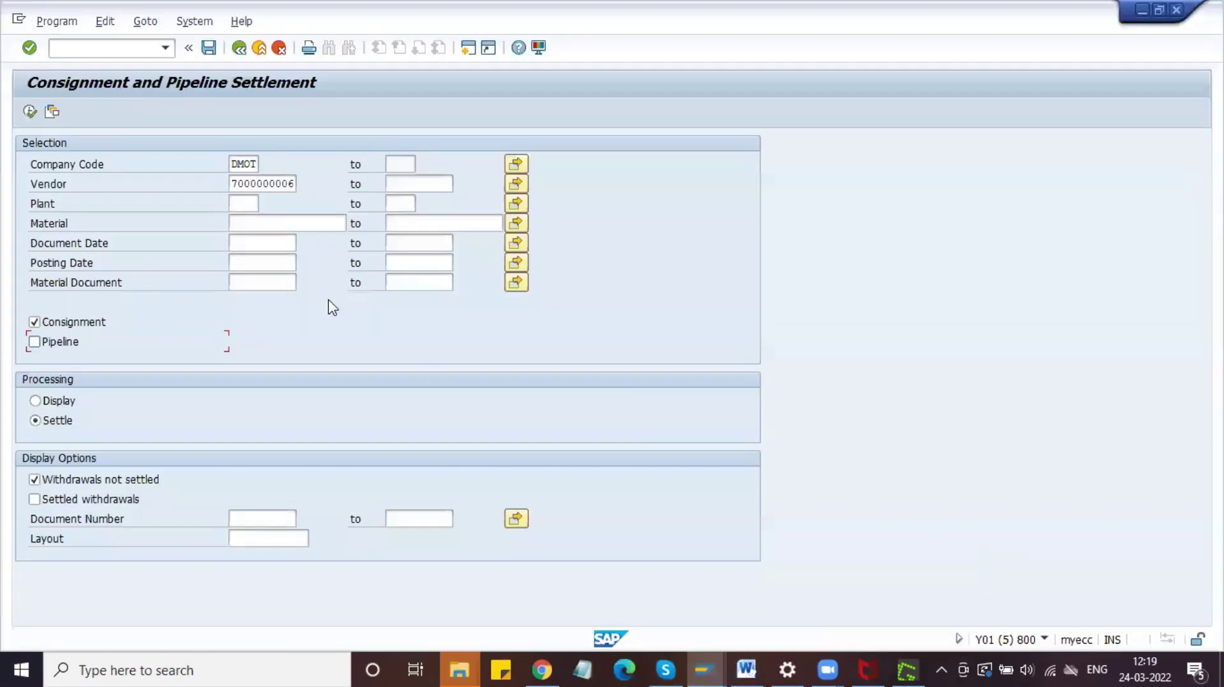
{"action": "left_click", "coordinate": [30, 112]}
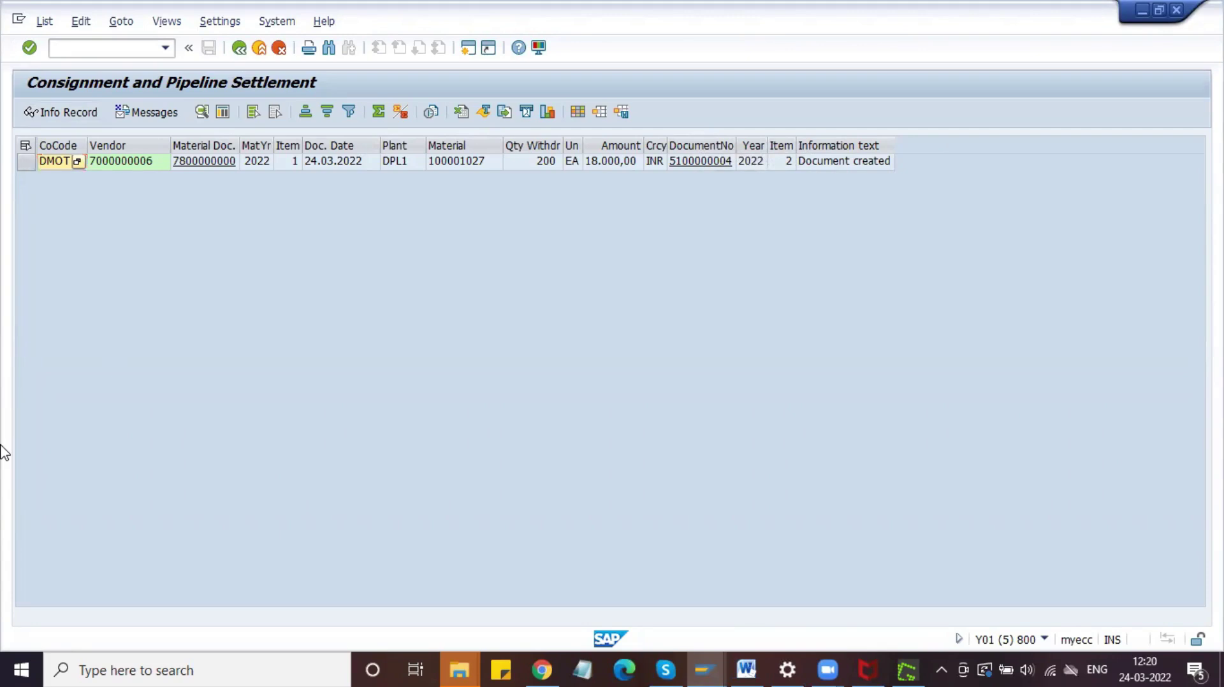
Capture the settlement result list from the toolbar down to the result row, paste it below the selection screenshot in Word, and save the document
{"action": "key", "text": "Print"}
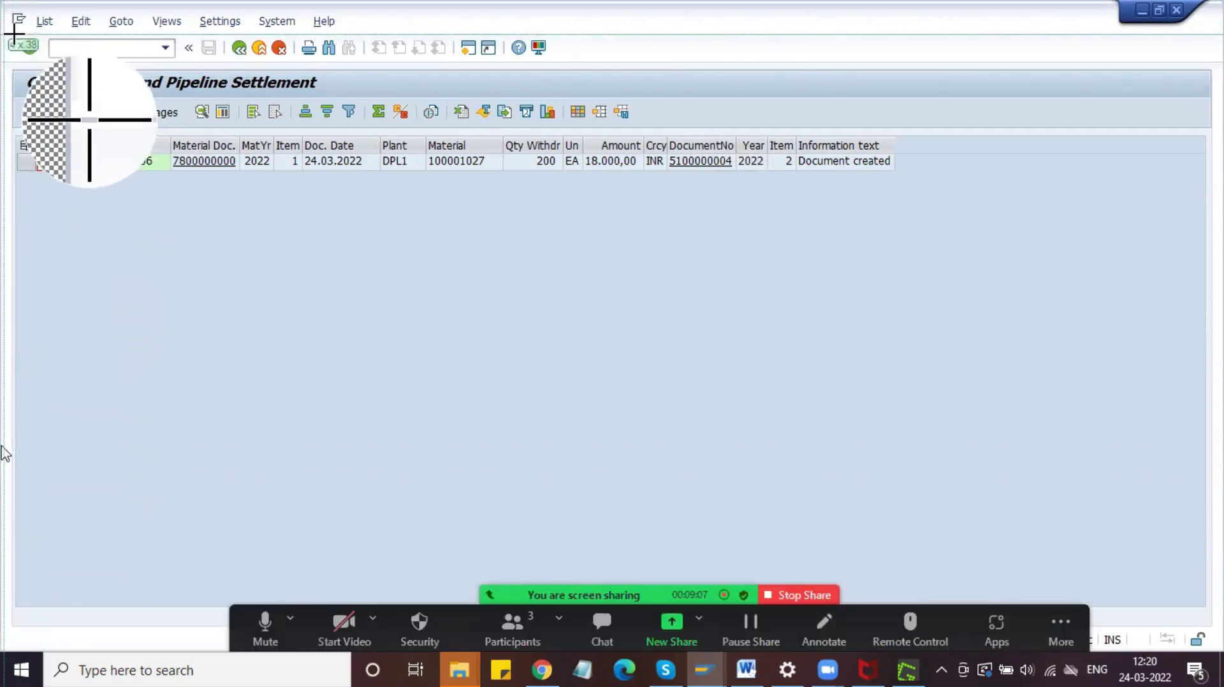
{"action": "left_click_drag", "start_coordinate": [7, 27], "coordinate": [915, 199]}
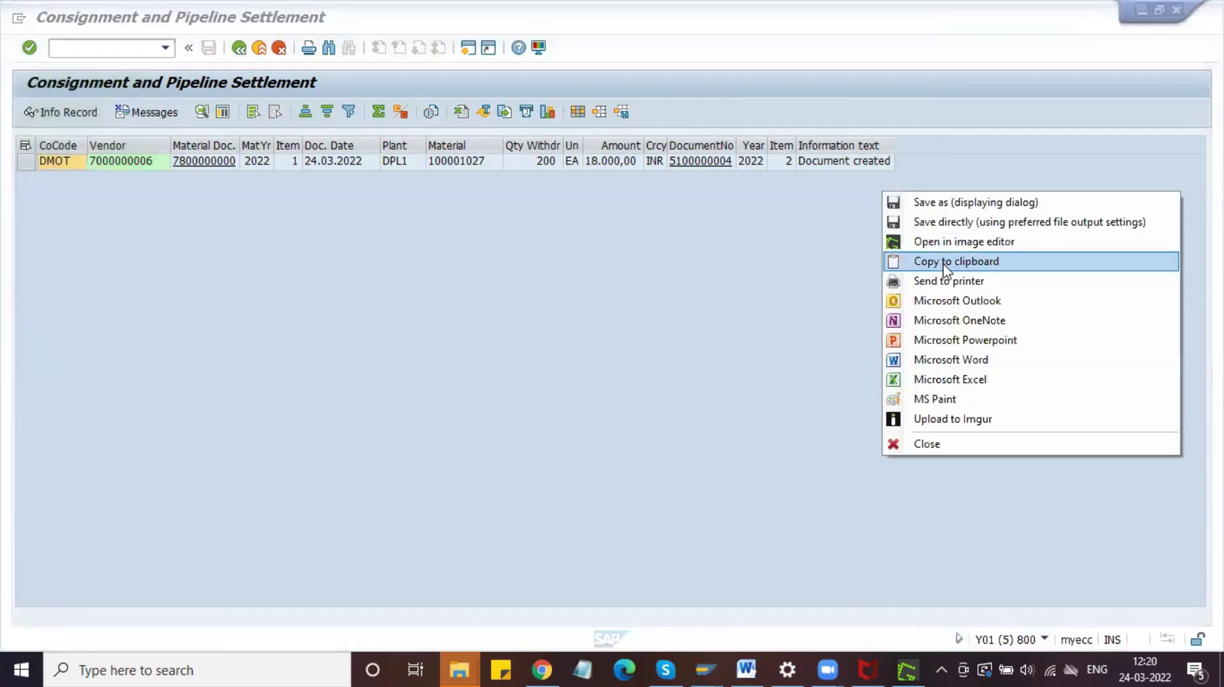
{"action": "left_click", "coordinate": [944, 265]}
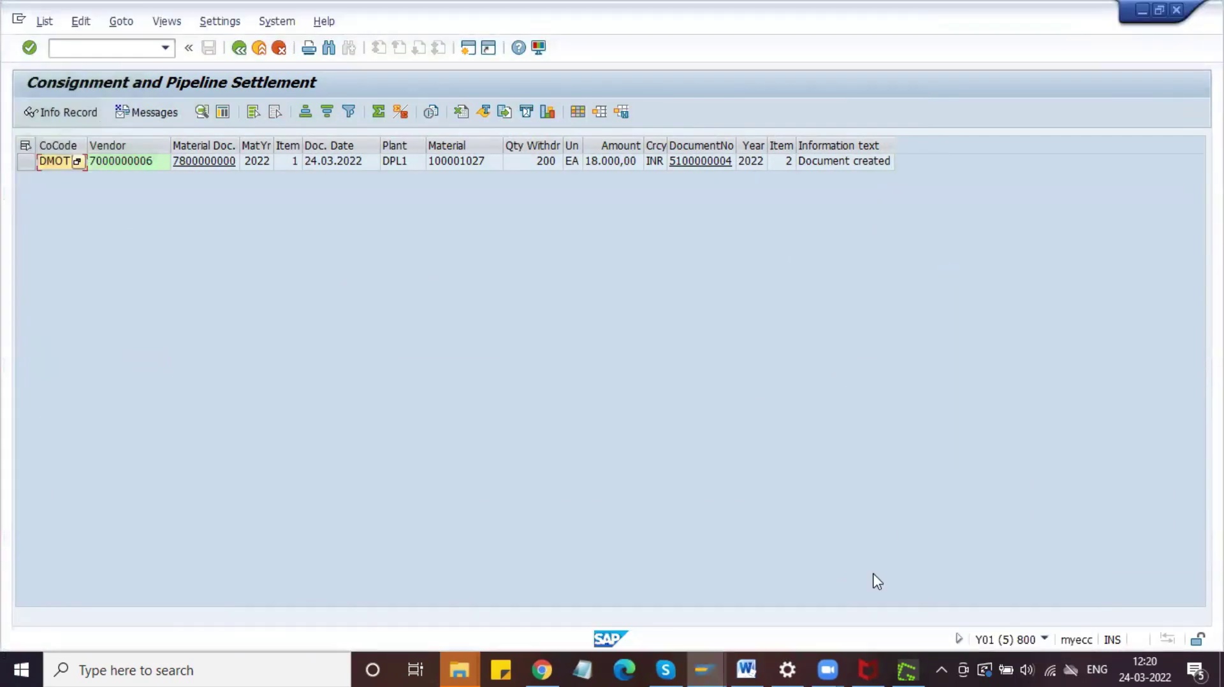
{"action": "left_click", "coordinate": [747, 669]}
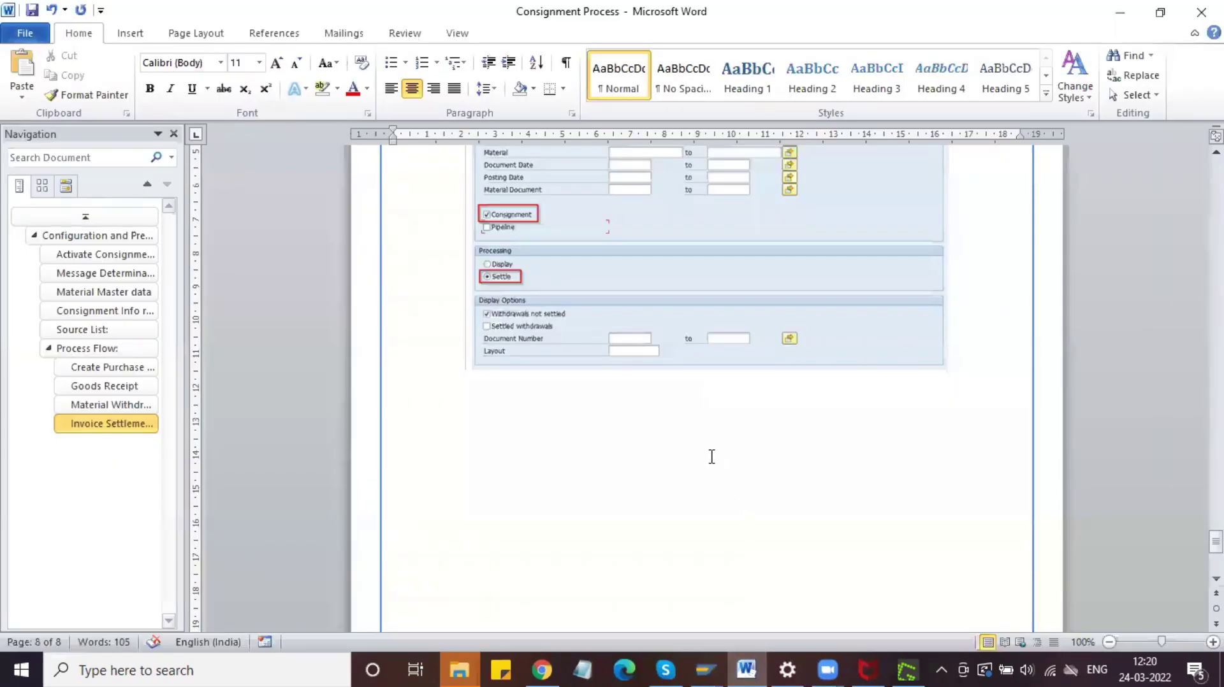
{"action": "key", "text": "ctrl+v"}
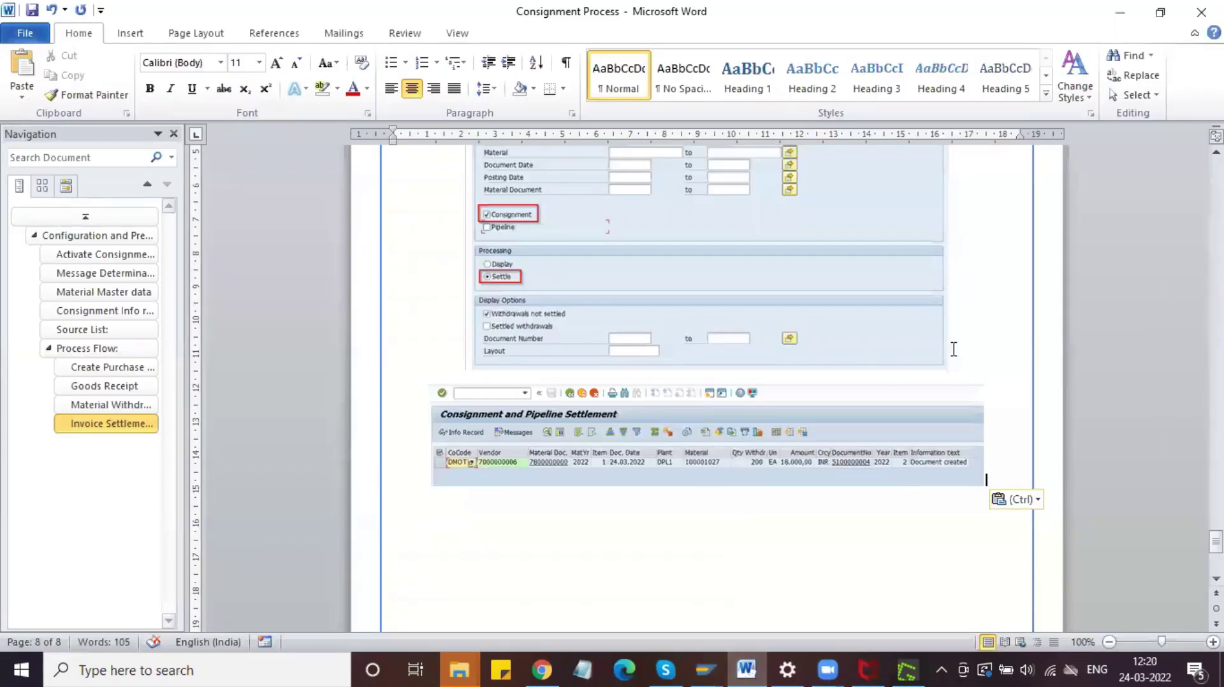
{"action": "key", "text": "ctrl+s"}
Open the accounting document from the SAP settlement result and examine its vendor, accounts payable and input tax line items
{"action": "key", "text": "alt+Tab"}
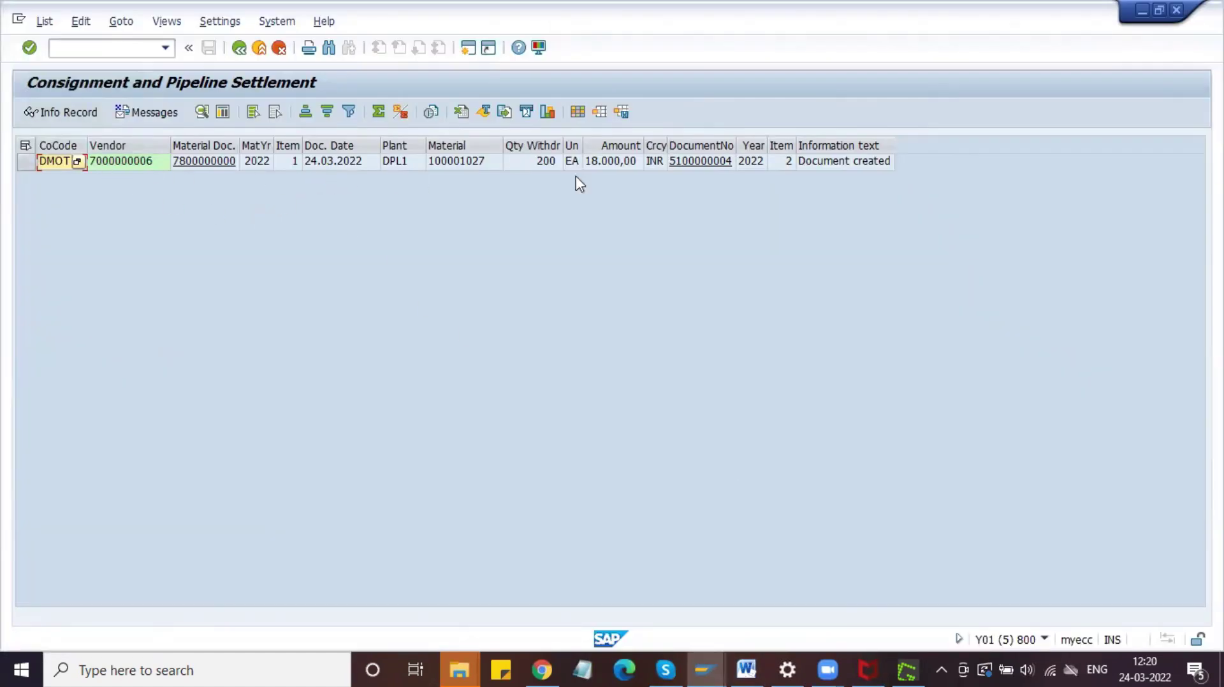
{"action": "left_click", "coordinate": [695, 163]}
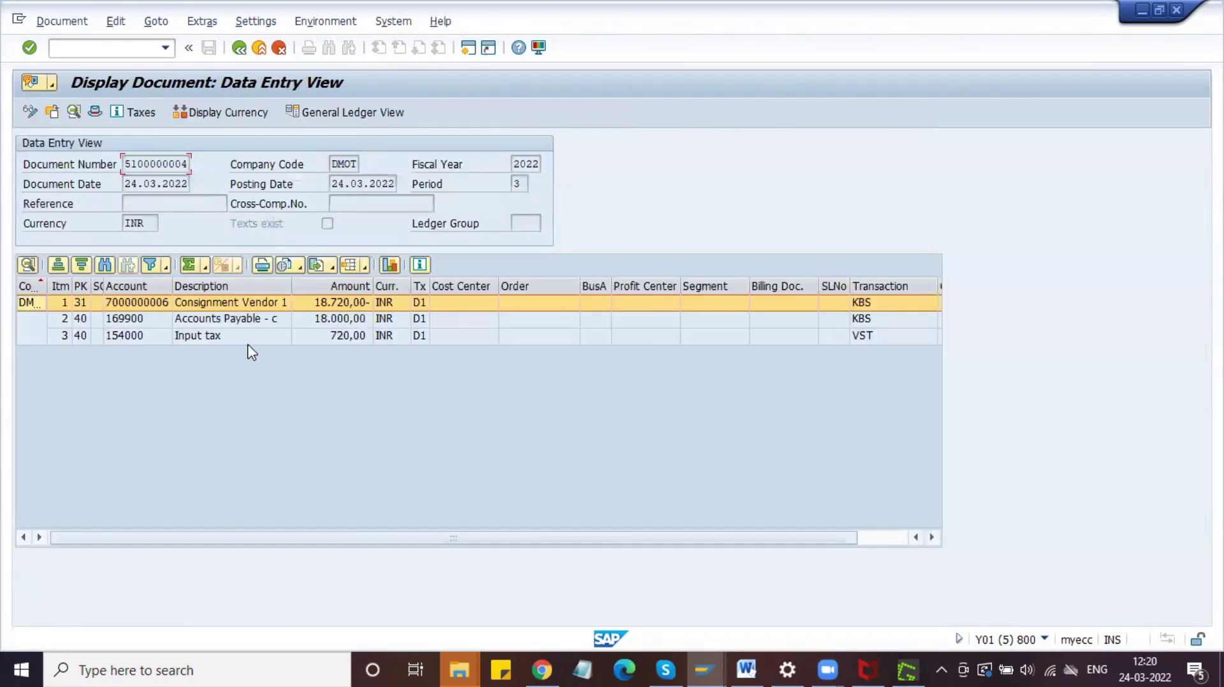
{"action": "left_click", "coordinate": [237, 304]}
{"action": "left_click", "coordinate": [354, 309]}
{"action": "left_click", "coordinate": [356, 318]}
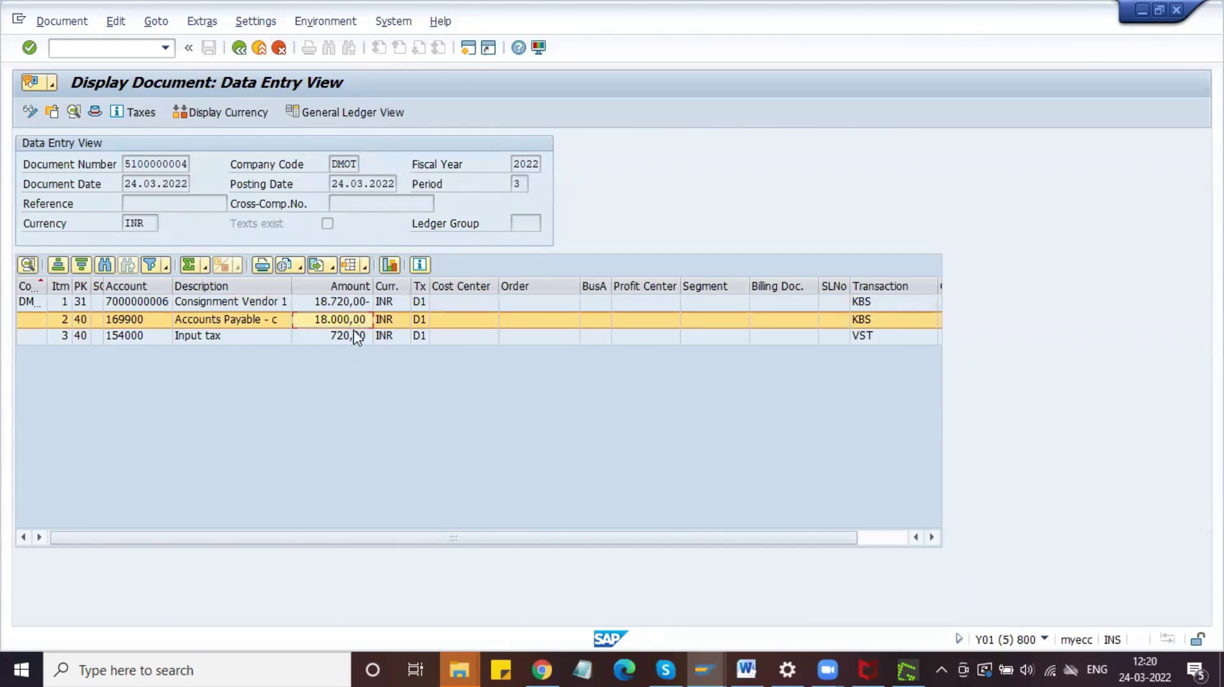
{"action": "left_click", "coordinate": [354, 334]}
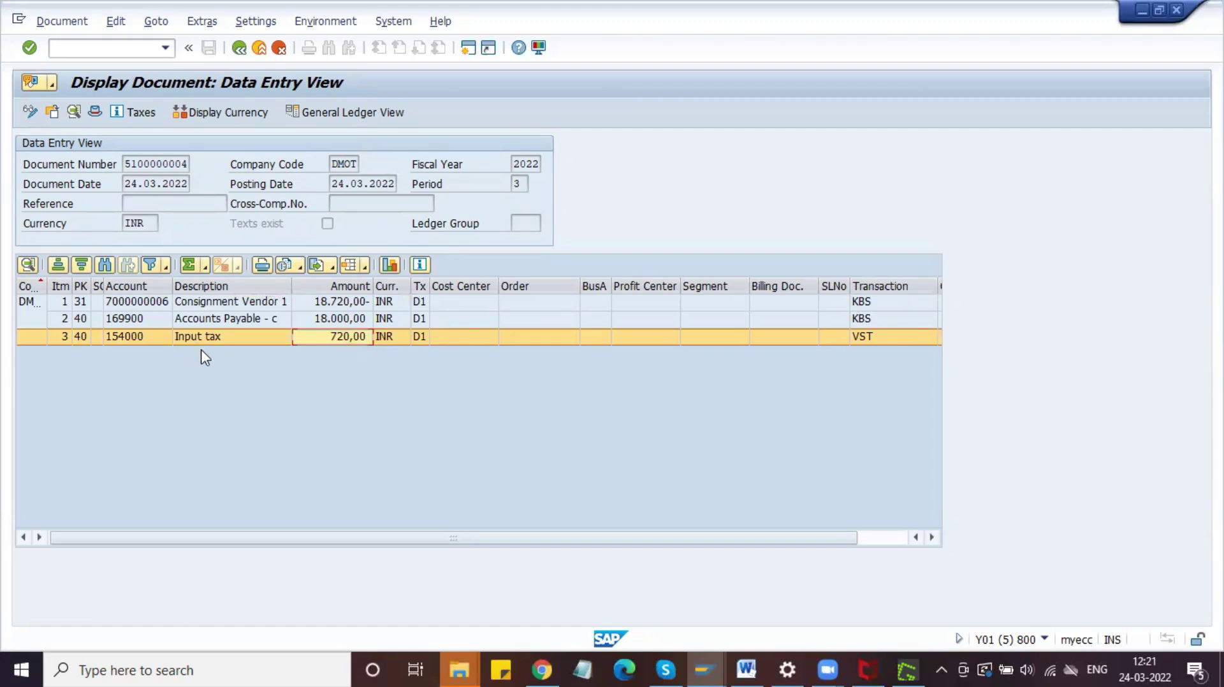
{"action": "left_click", "coordinate": [204, 303]}
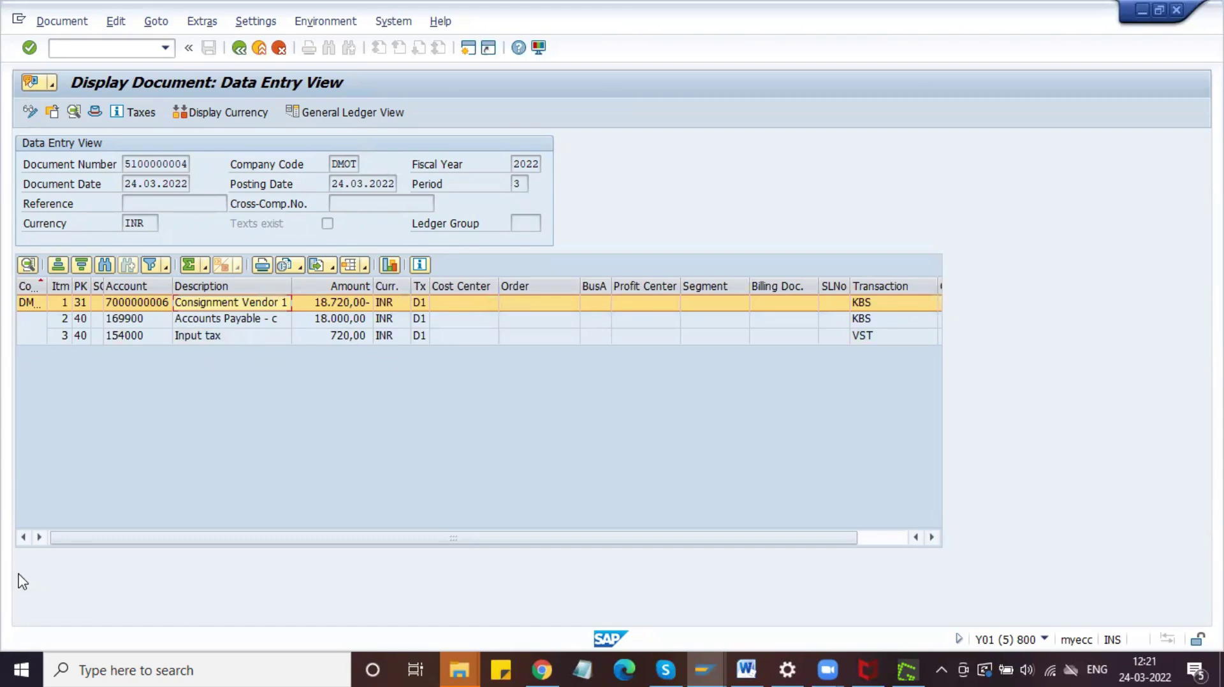
Capture the accounting document's data entry view down to its line items and paste it below the settlement result in Word
{"action": "key", "text": "Print"}
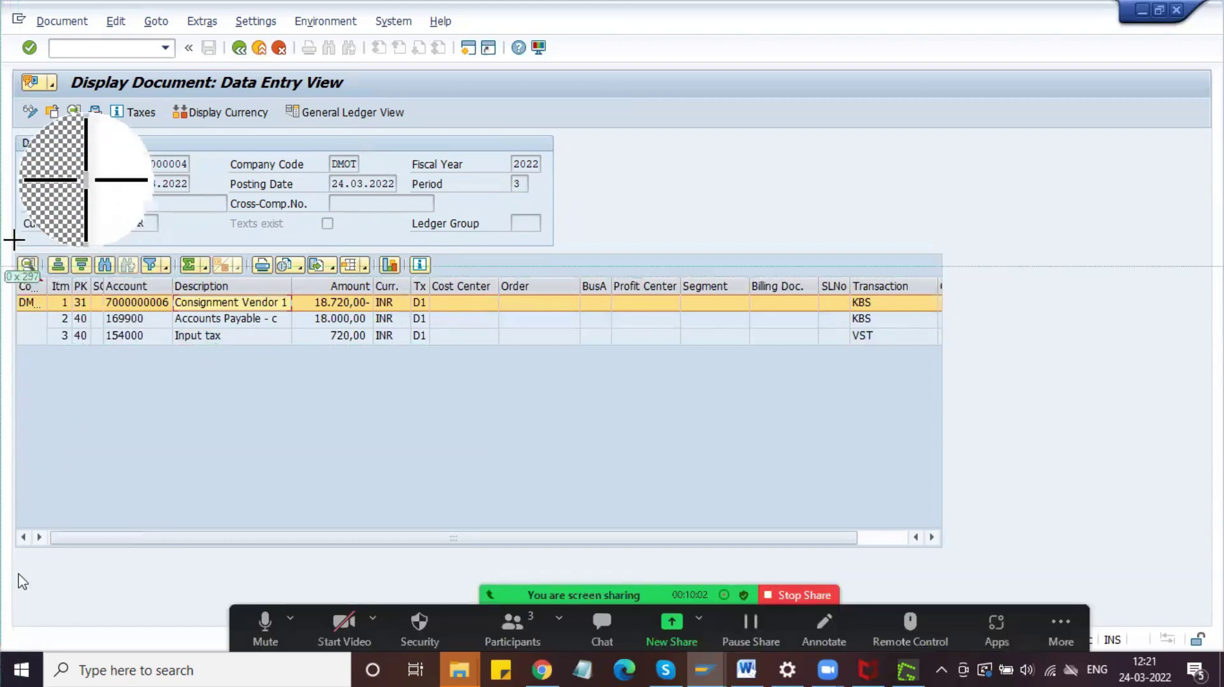
{"action": "left_click_drag", "start_coordinate": [1, 26], "coordinate": [970, 382]}
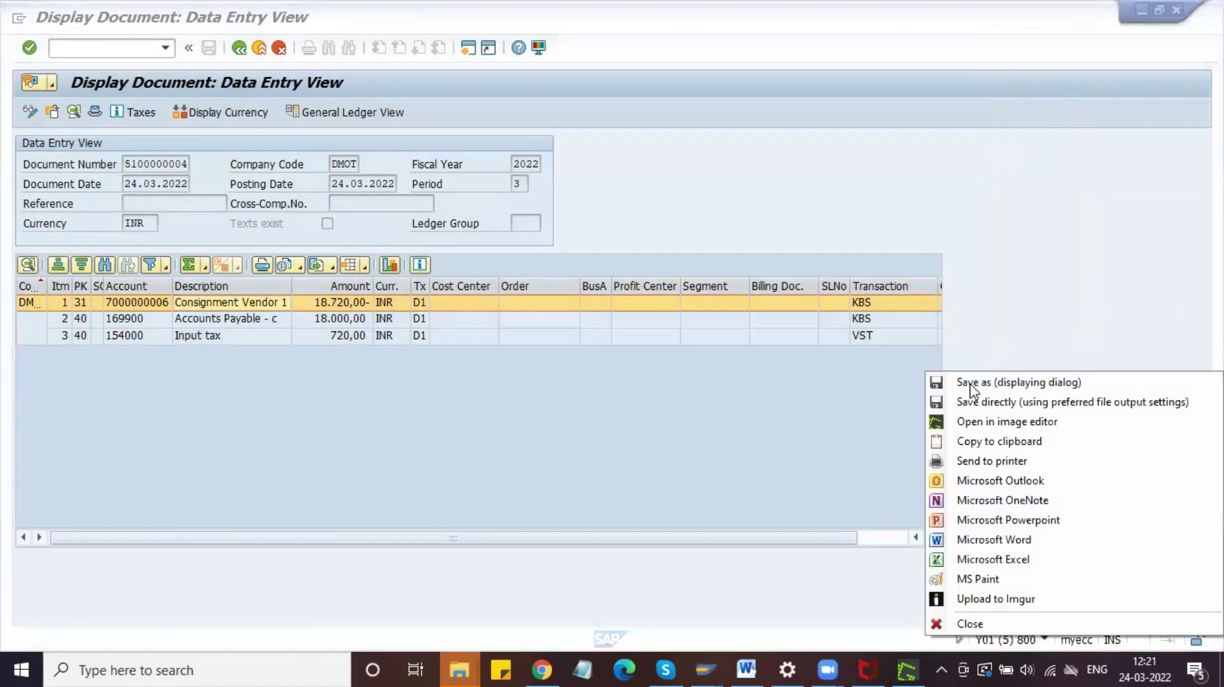
{"action": "left_click", "coordinate": [989, 443]}
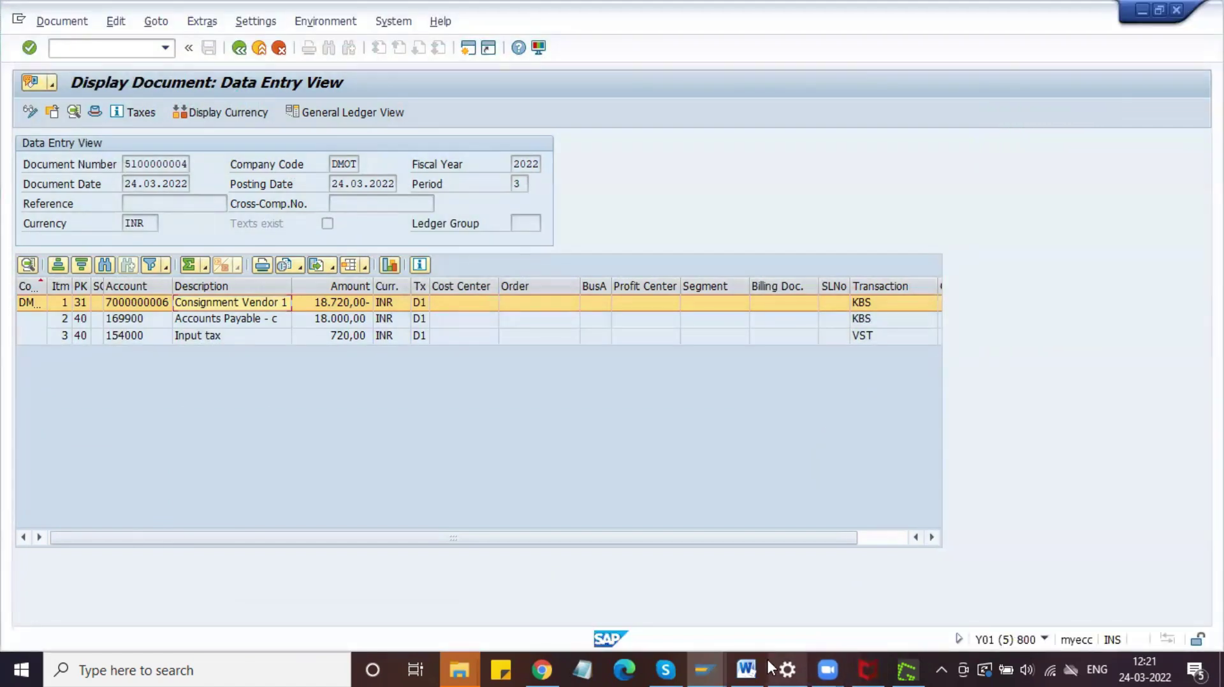
{"action": "left_click", "coordinate": [746, 669]}
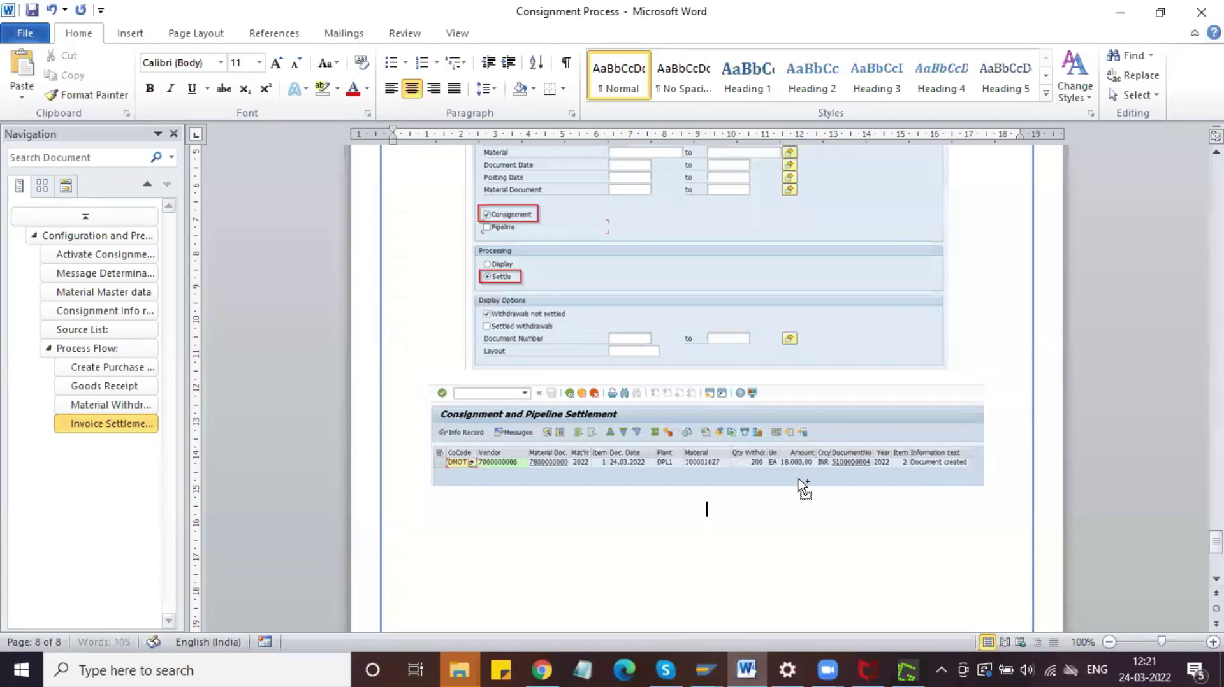
{"action": "key", "text": "ctrl+v"}
Review the standard purchase order's history, item and header organisational data in SAP, then return to the accounting document display
{"action": "key", "text": "alt+Tab"}
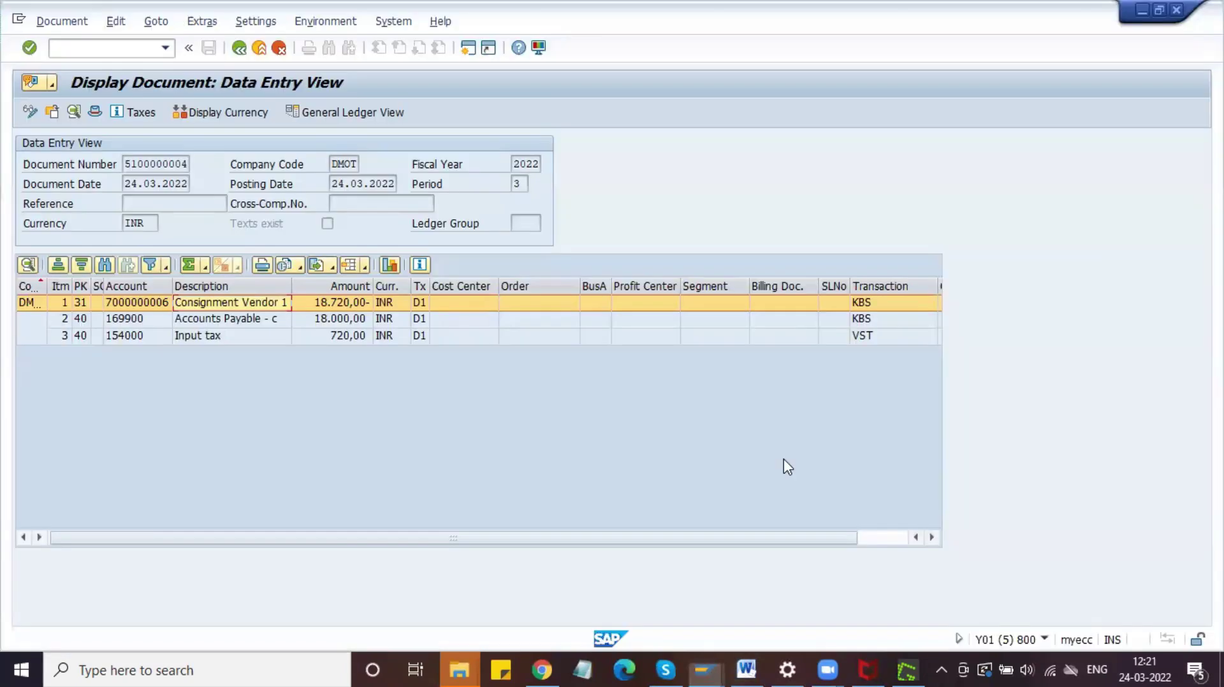
{"action": "mouse_move", "coordinate": [692, 660]}
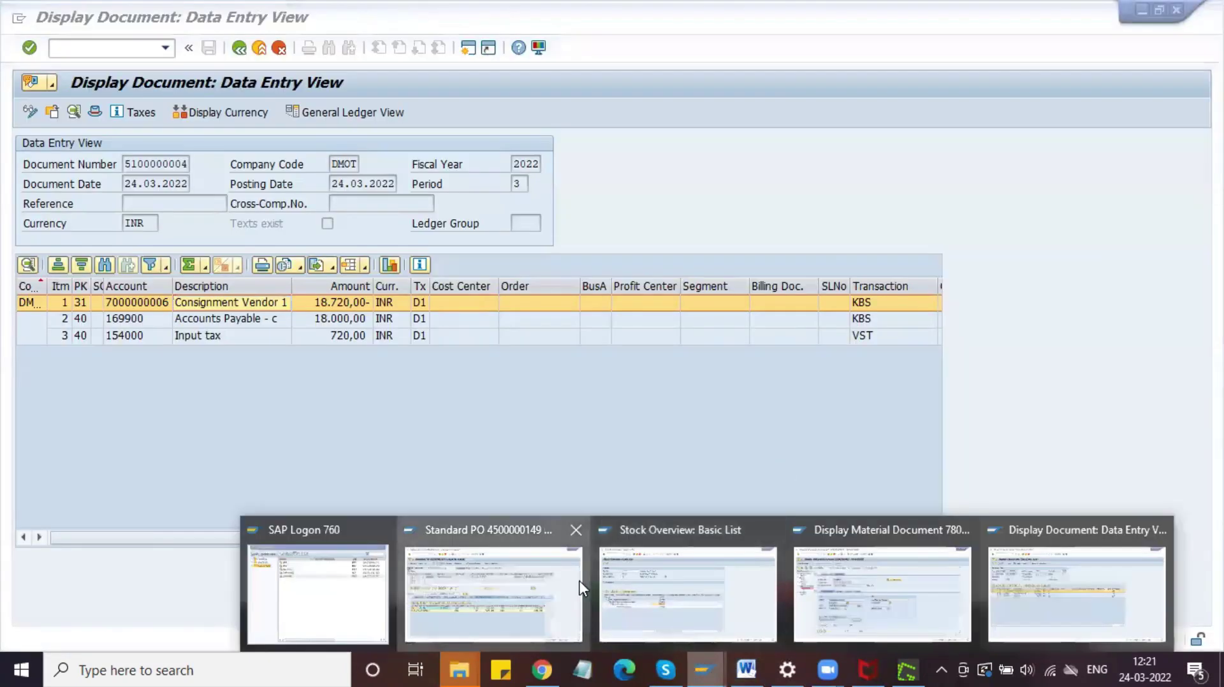
{"action": "left_click", "coordinate": [489, 596]}
{"action": "left_click", "coordinate": [217, 112]}
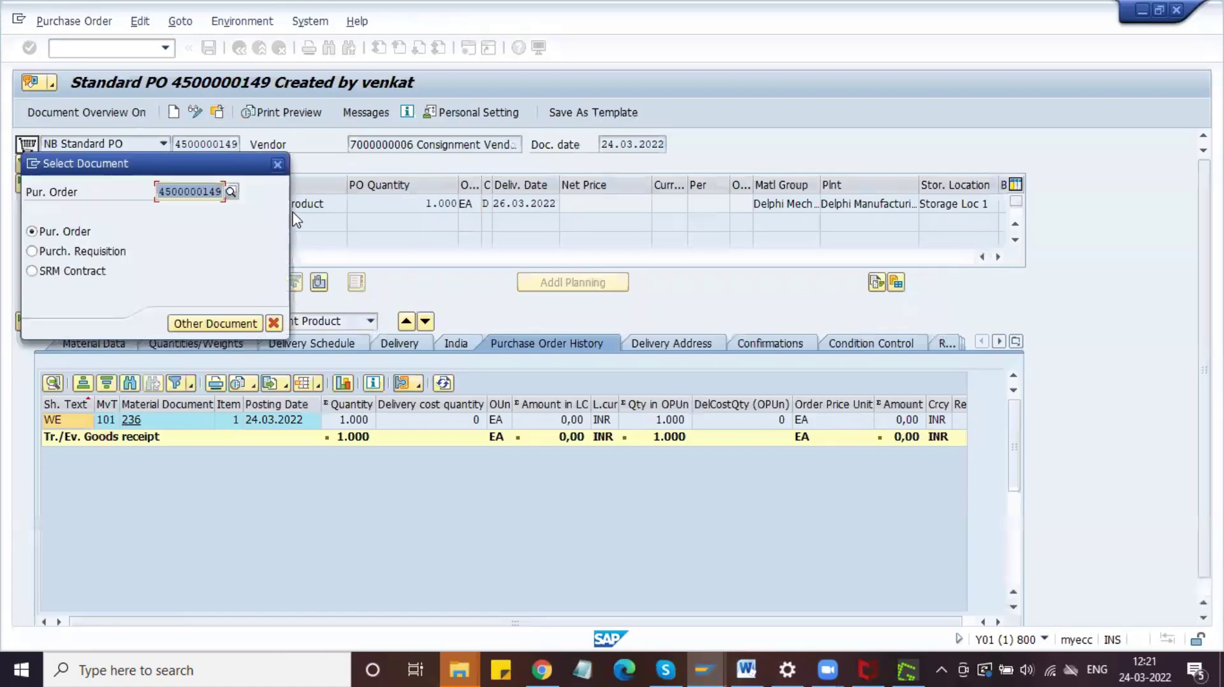
{"action": "key", "text": "Return"}
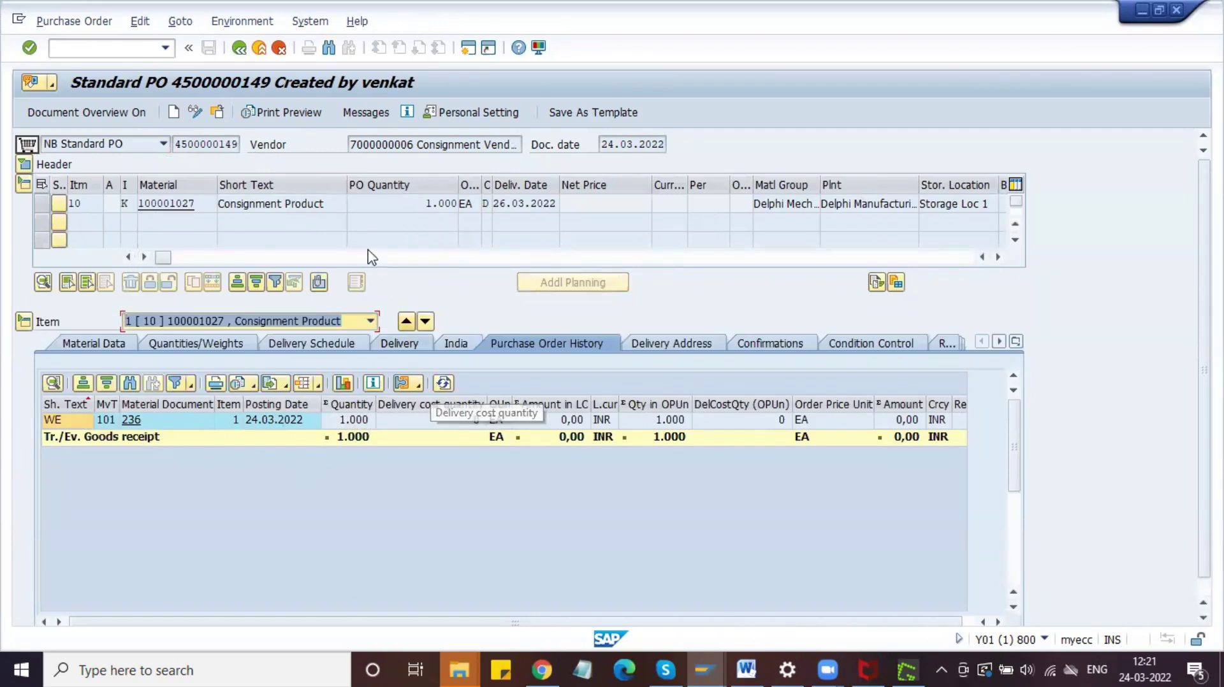
{"action": "left_click", "coordinate": [213, 204]}
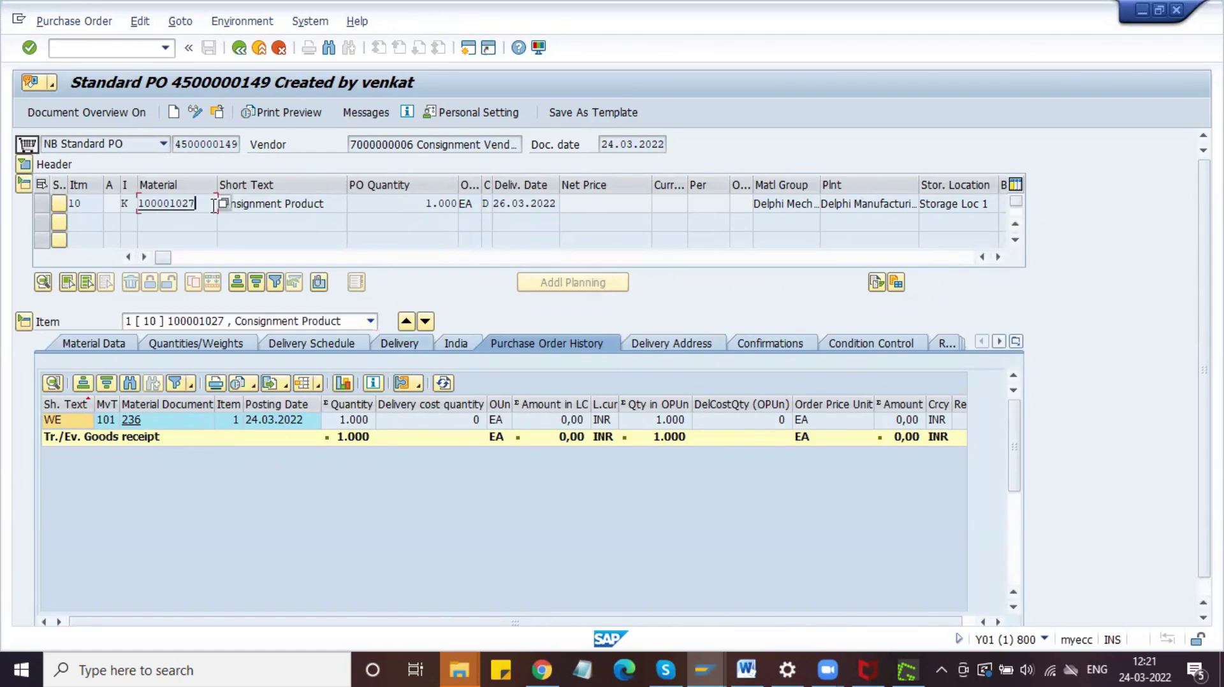
{"action": "left_click", "coordinate": [26, 166]}
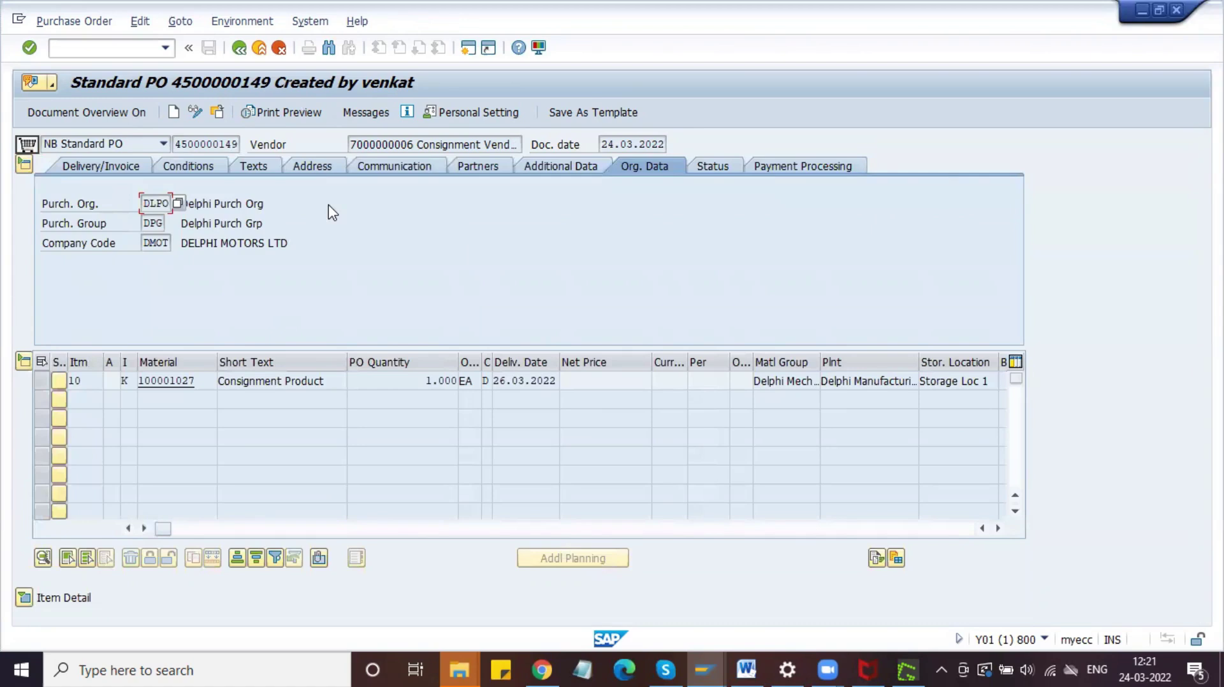
{"action": "left_click", "coordinate": [703, 670]}
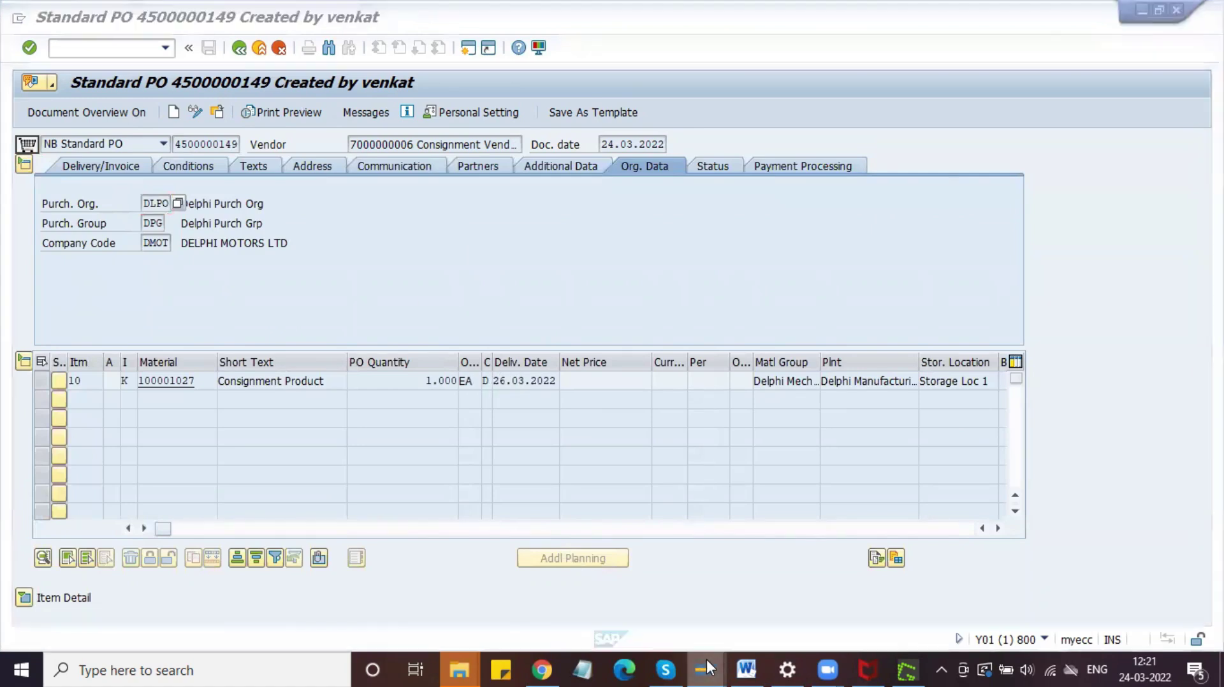
{"action": "left_click", "coordinate": [1013, 593]}
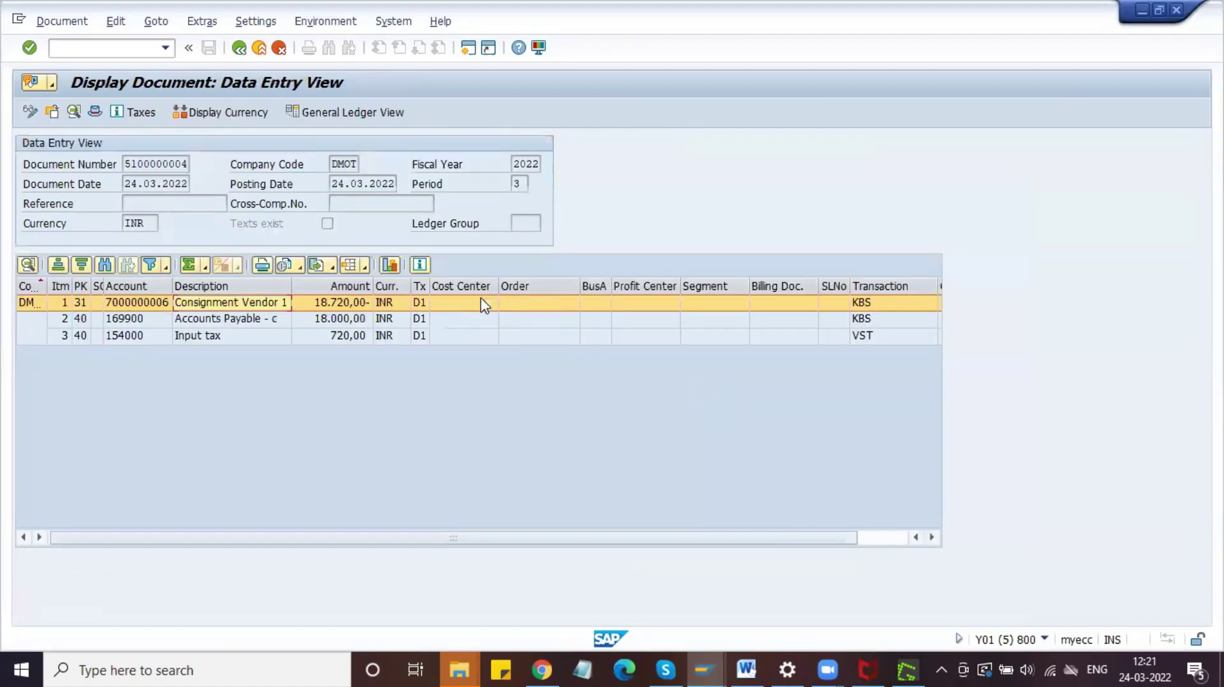